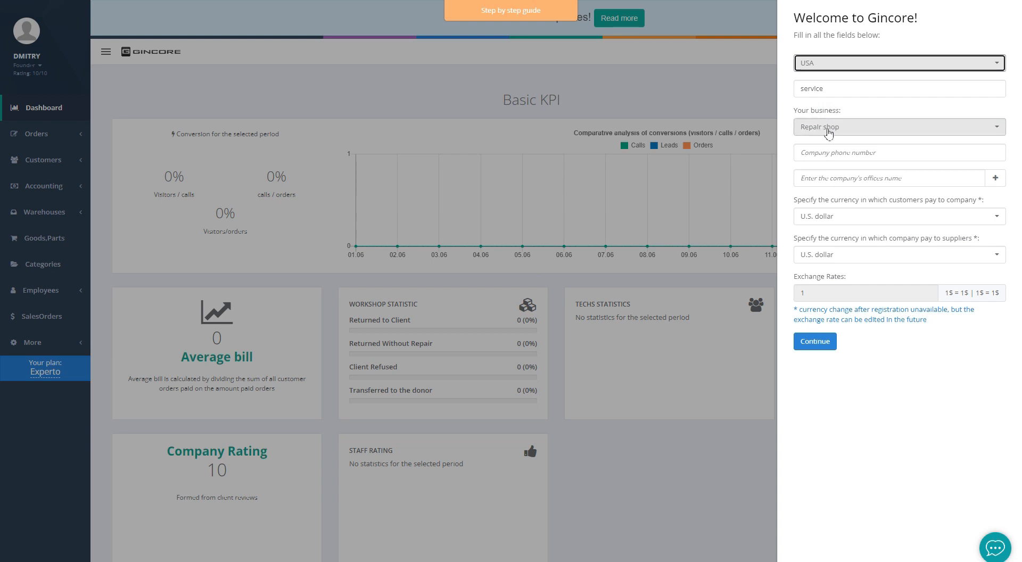
Choose Repair shop, enter the company phone number and office name Branch #1
{"action": "left_click", "coordinate": [828, 146]}
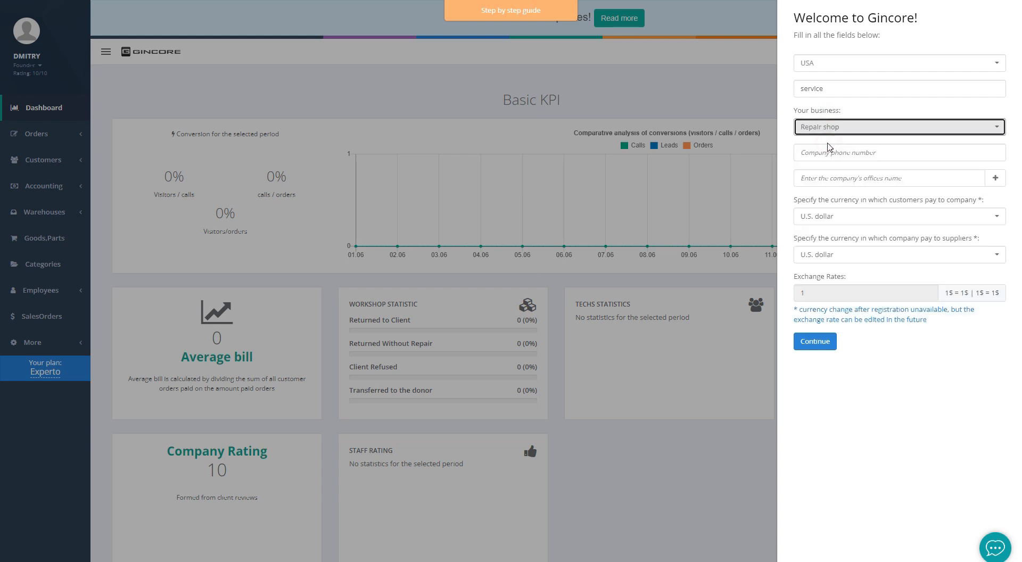
{"action": "left_click", "coordinate": [827, 152]}
{"action": "type", "text": "1"}
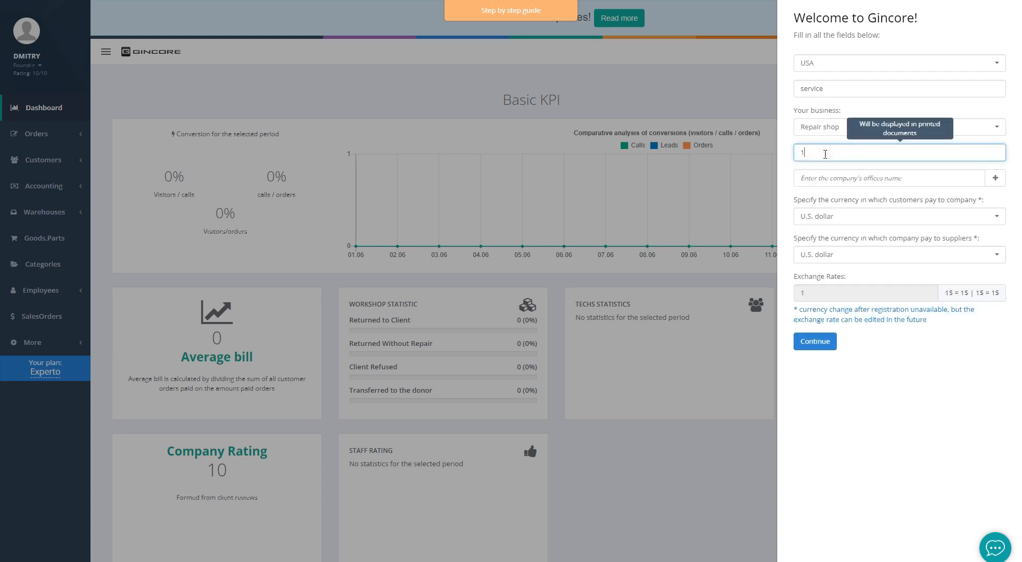
{"action": "type", "text": "2120000000"}
{"action": "left_click", "coordinate": [817, 179]}
{"action": "type", "text": "Branch #1"}
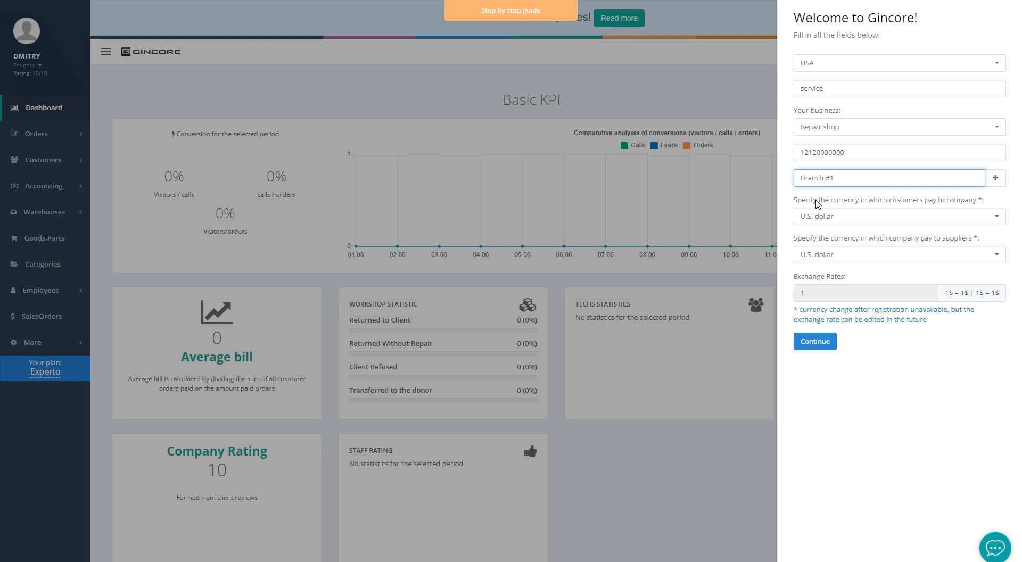
Set U.S. dollar as both the customer and supplier payment currency
{"action": "left_click", "coordinate": [817, 217]}
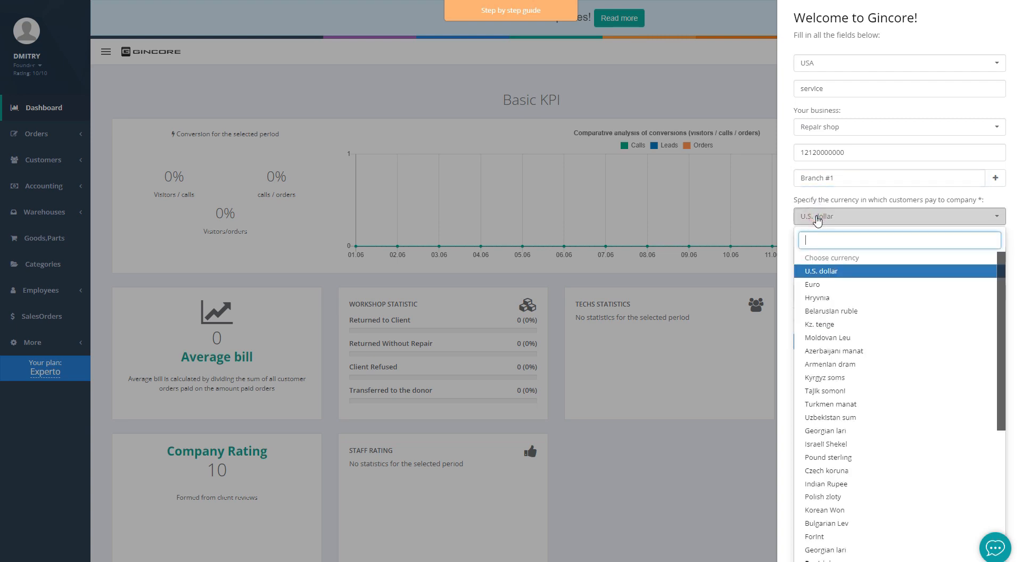
{"action": "left_click", "coordinate": [818, 271]}
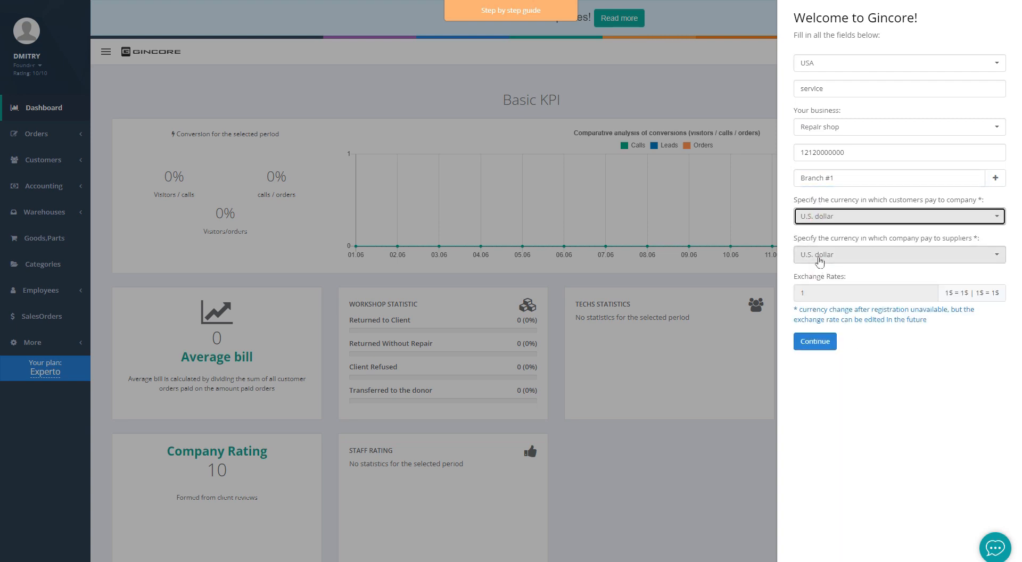
{"action": "left_click", "coordinate": [818, 255]}
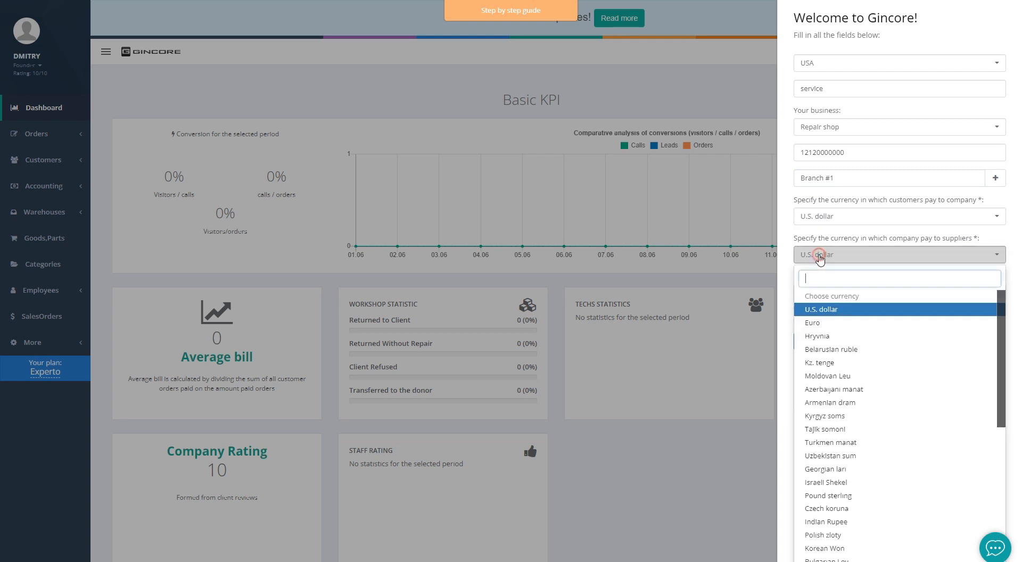
{"action": "left_click", "coordinate": [820, 310]}
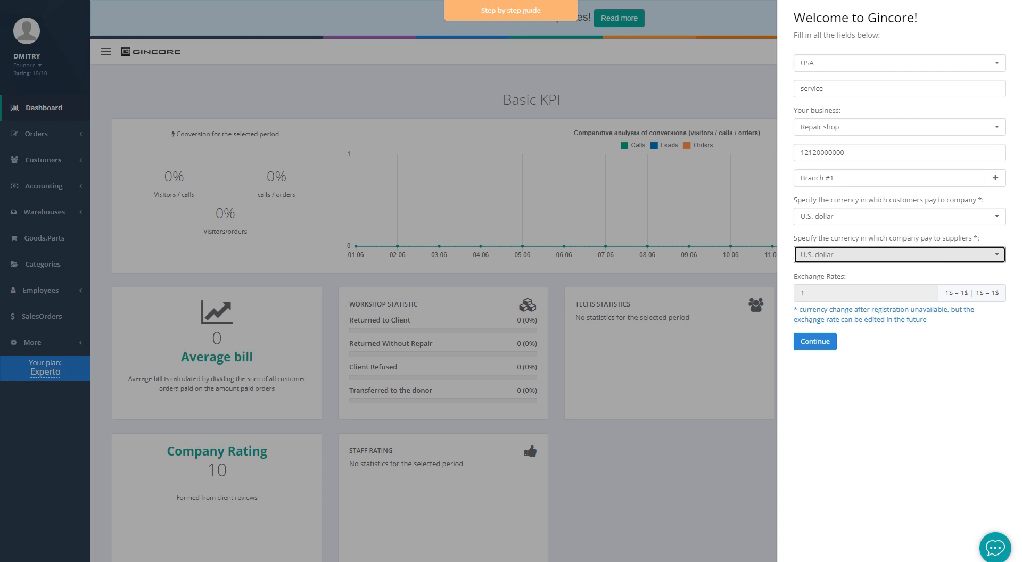
Submit the welcome setup and open Employees > List of employees
{"action": "left_click", "coordinate": [807, 341]}
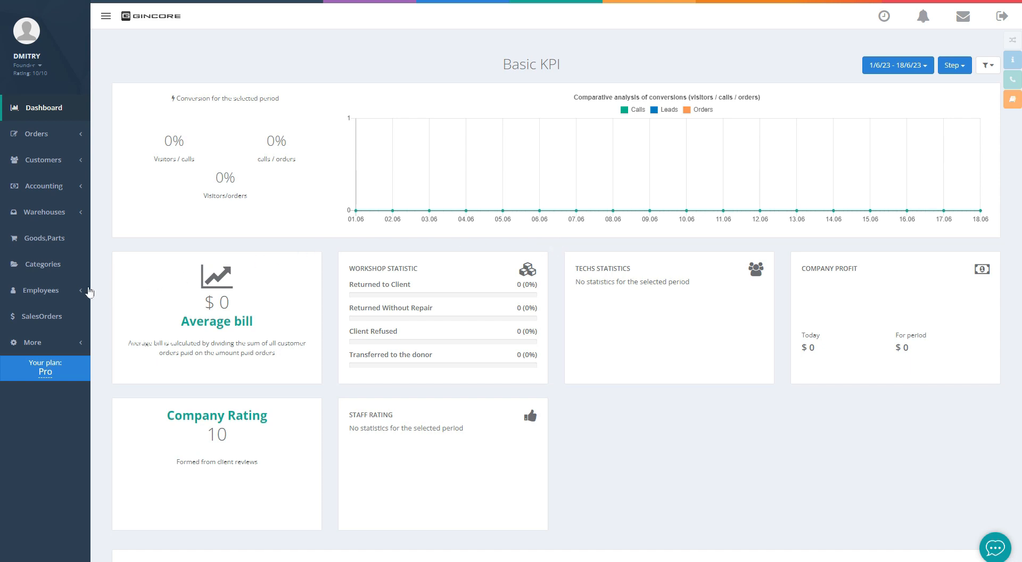
{"action": "left_click", "coordinate": [68, 296]}
{"action": "left_click", "coordinate": [132, 293]}
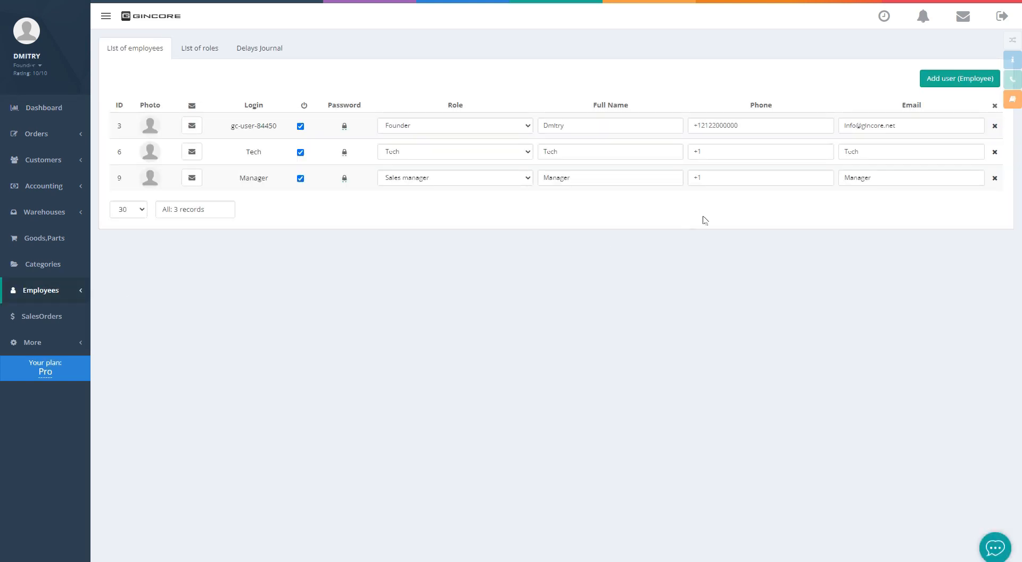
Add a new employee with a login, a password and the employee's full name
{"action": "left_click", "coordinate": [953, 83]}
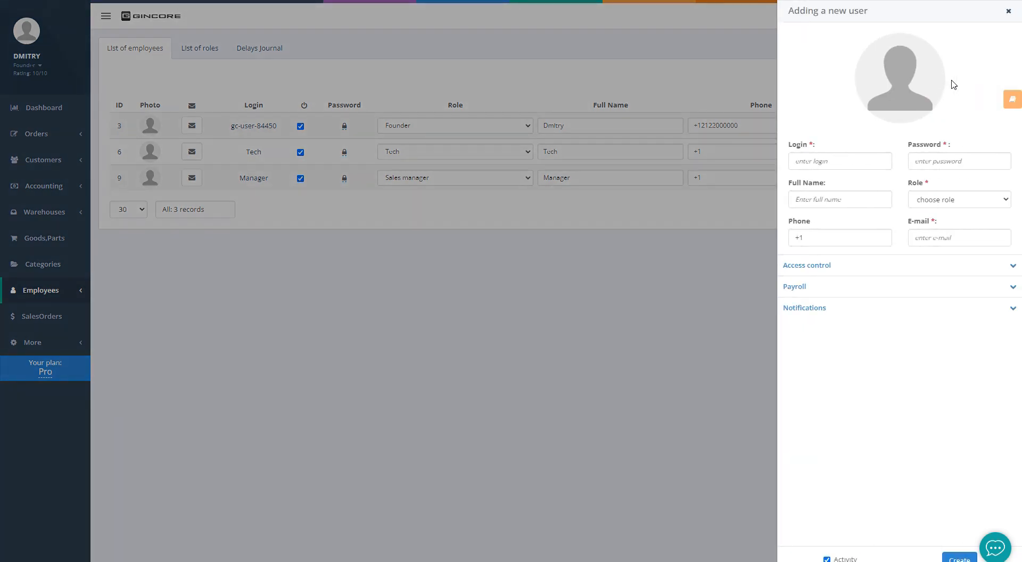
{"action": "left_click", "coordinate": [840, 157]}
{"action": "type", "text": "An"}
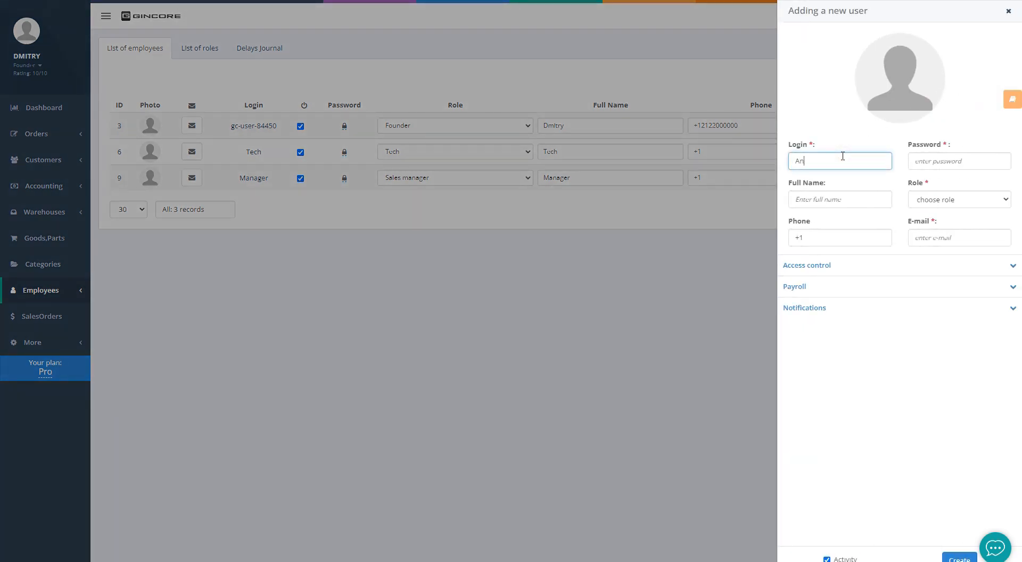
{"action": "type", "text": "ton"}
{"action": "left_click", "coordinate": [923, 154]}
{"action": "type", "text": "12345678"}
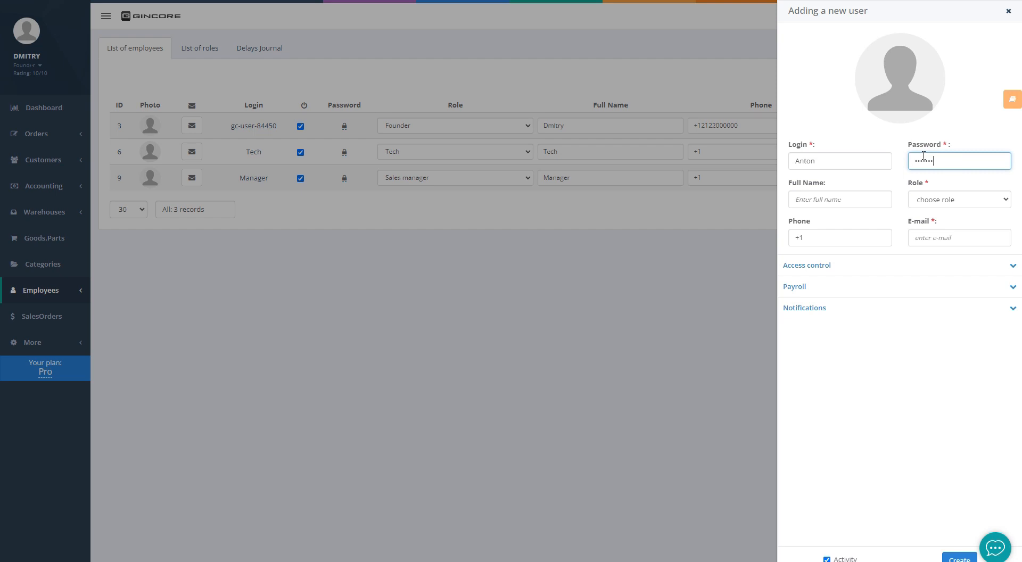
{"action": "left_click", "coordinate": [858, 198]}
{"action": "type", "text": "Anton"}
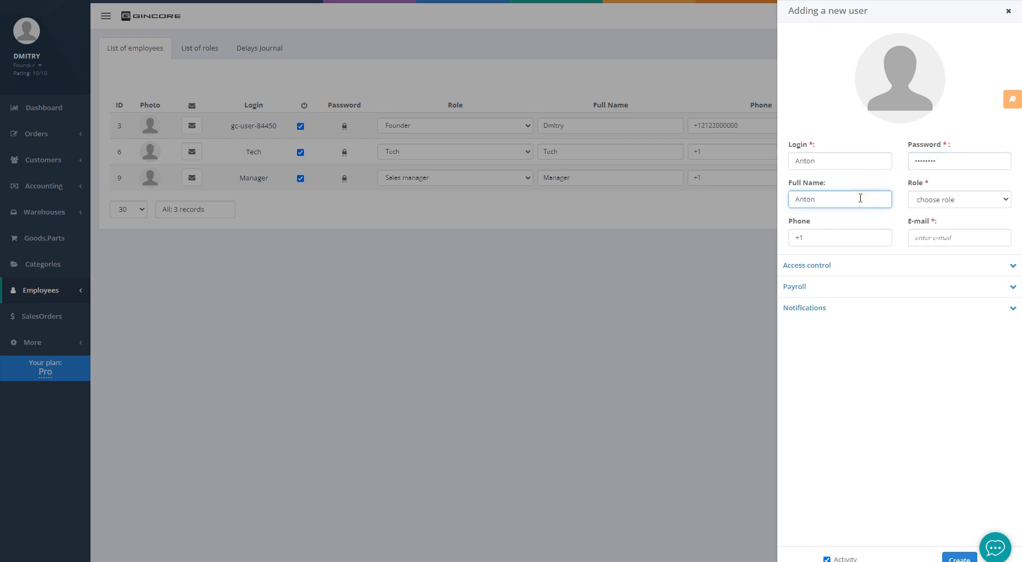
Give the new user the Tech role, enter their e-mail, and expand access control
{"action": "left_click", "coordinate": [963, 201]}
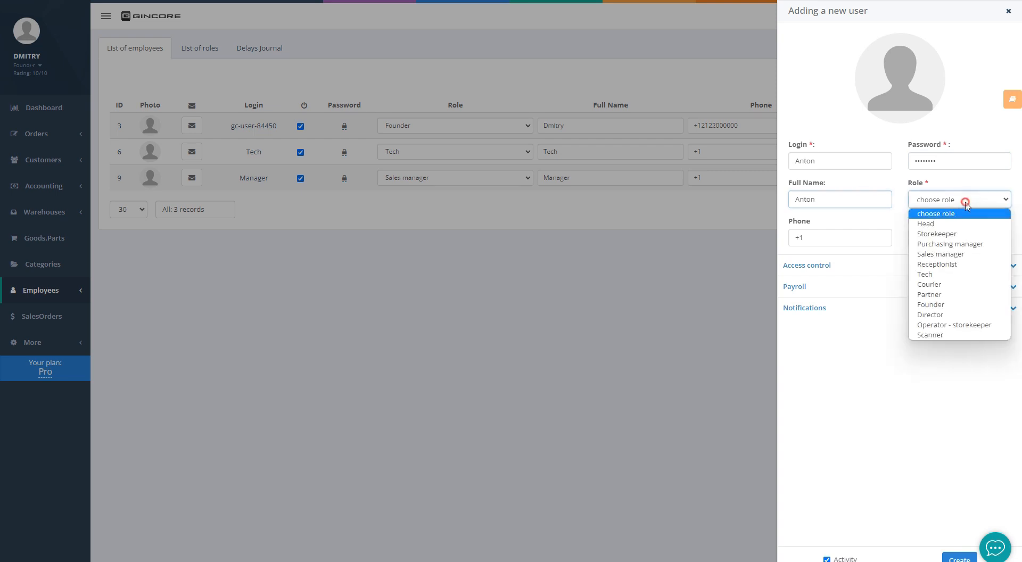
{"action": "left_click", "coordinate": [941, 274]}
{"action": "left_click", "coordinate": [832, 236]}
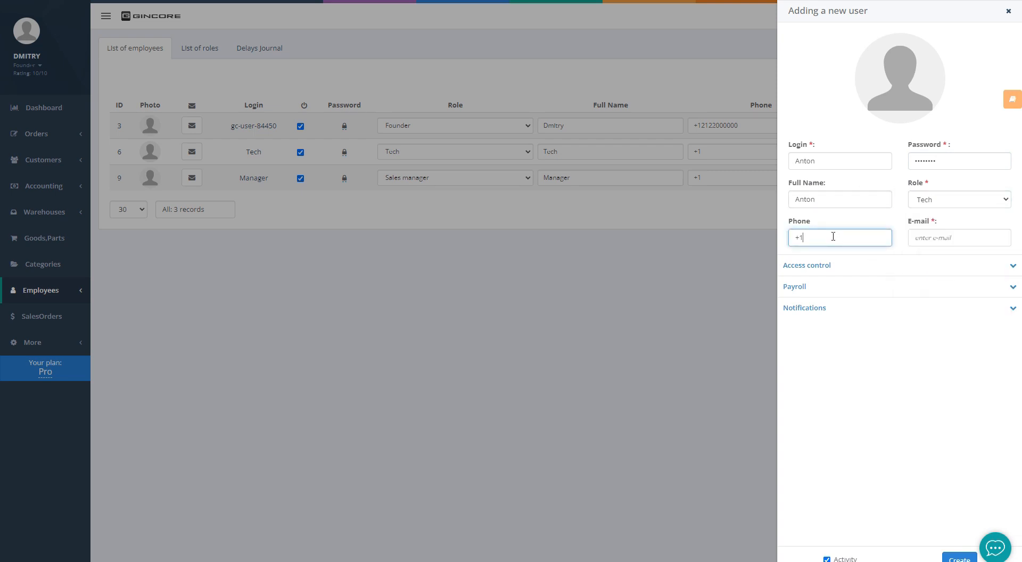
{"action": "left_click", "coordinate": [932, 237]}
{"action": "type", "text": "a@"}
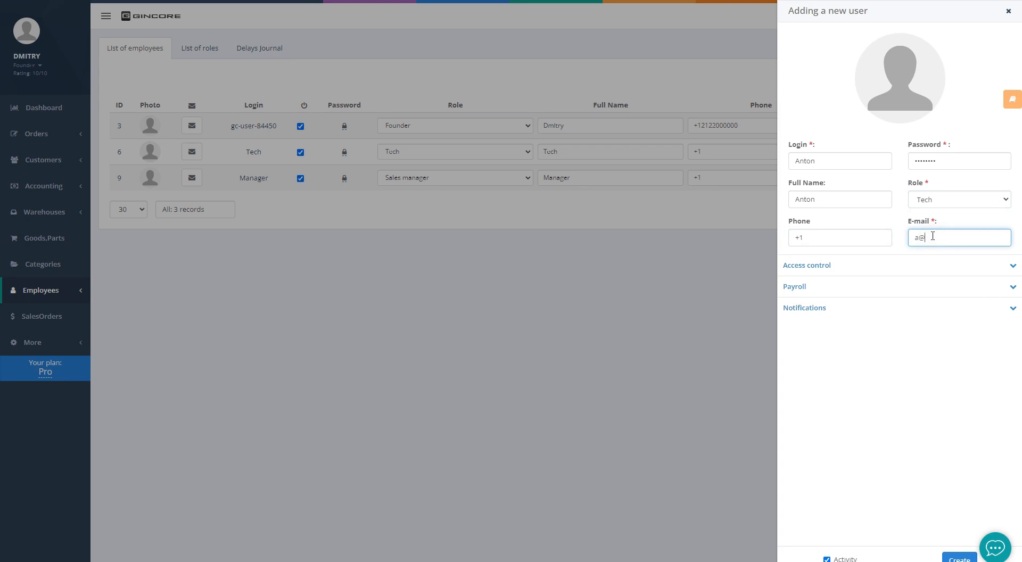
{"action": "type", "text": "g.com"}
{"action": "left_click", "coordinate": [917, 266]}
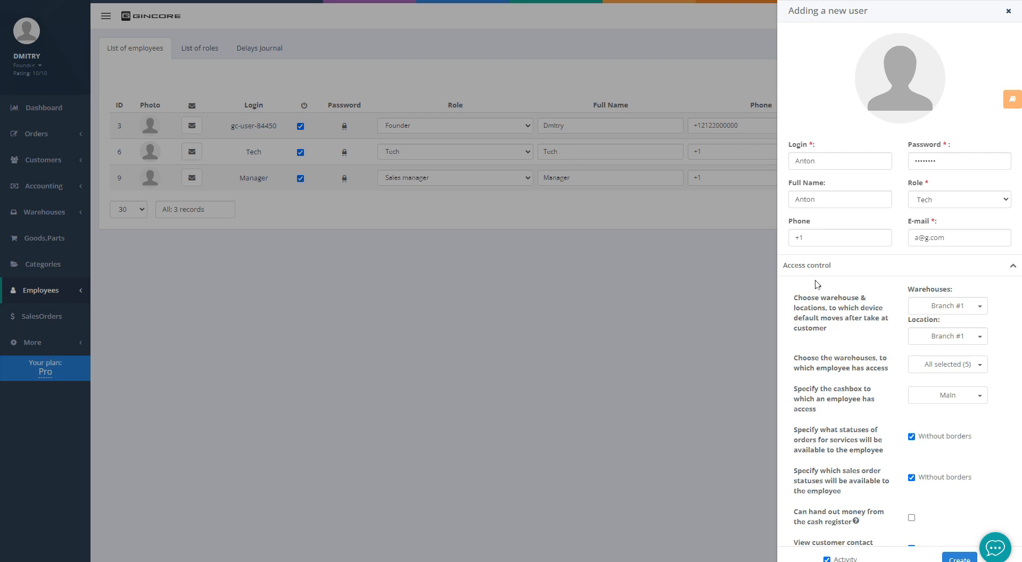
Keep Branch #1 as default warehouse and review the warehouse and cashbox access lists
{"action": "left_click", "coordinate": [937, 307]}
{"action": "left_click", "coordinate": [895, 332]}
{"action": "left_click", "coordinate": [936, 367]}
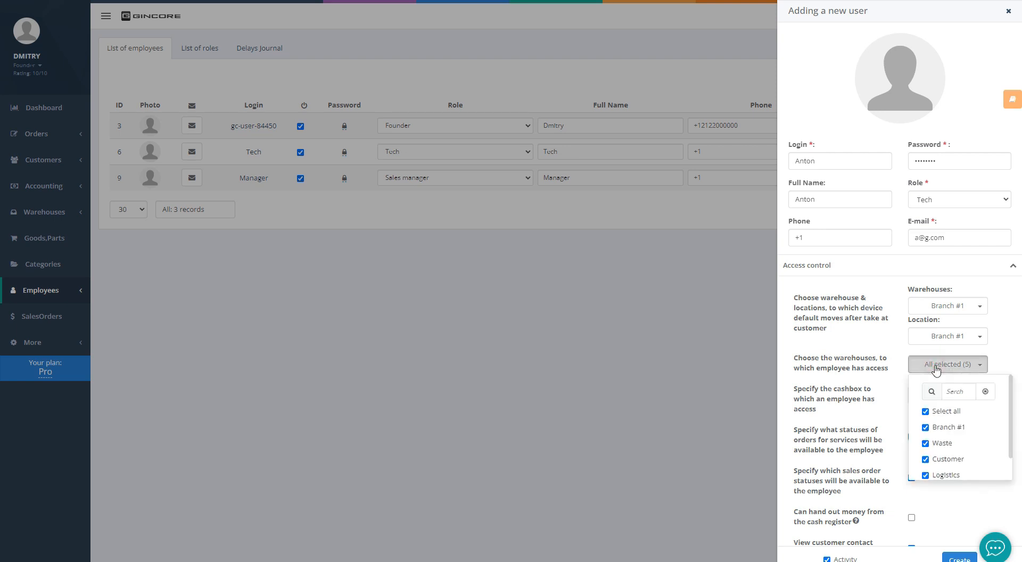
{"action": "left_click", "coordinate": [900, 382]}
{"action": "left_click", "coordinate": [936, 395]}
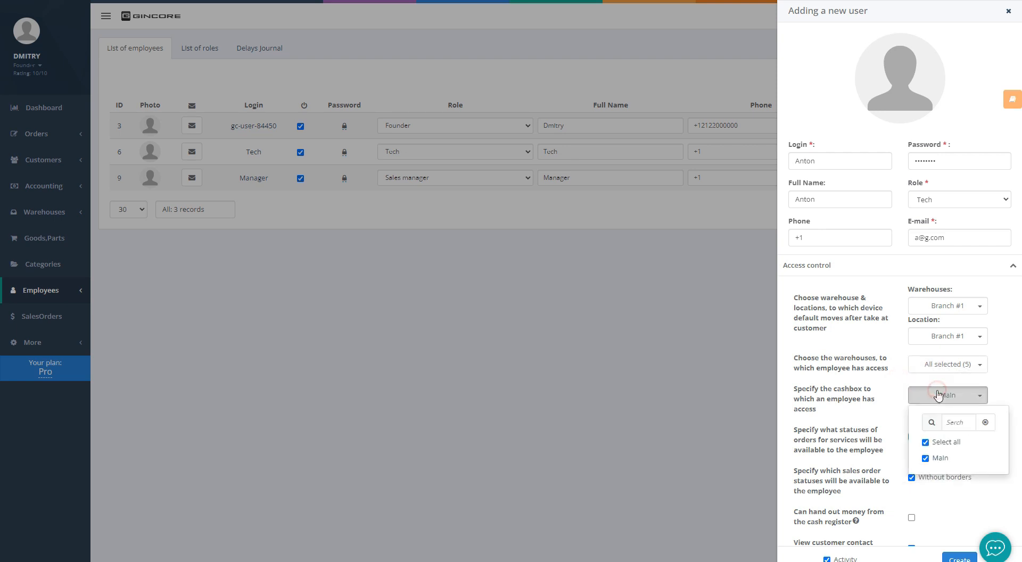
{"action": "left_click", "coordinate": [901, 388]}
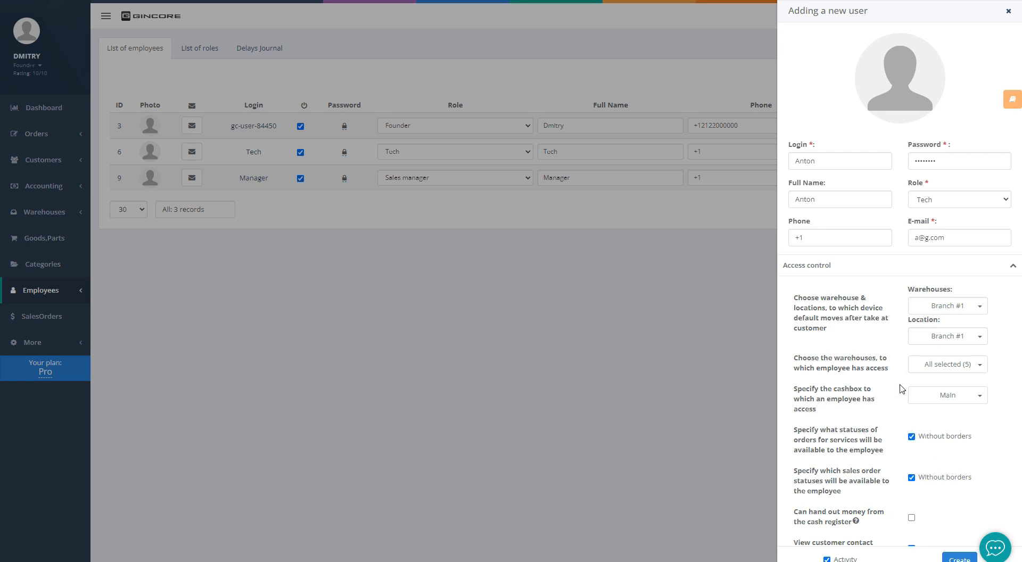
Allow viewing customer contact information and restrict the user to their own orders
{"action": "scroll", "coordinate": [901, 389], "scroll_direction": "down", "scroll_amount": 4}
{"action": "left_click", "coordinate": [912, 336]}
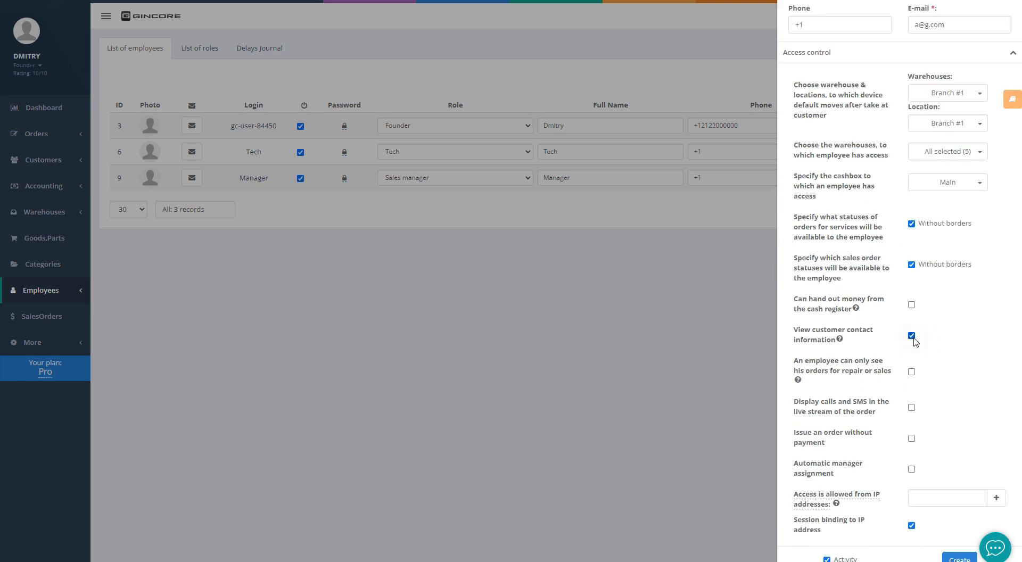
{"action": "left_click", "coordinate": [911, 372]}
{"action": "scroll", "coordinate": [914, 376], "scroll_direction": "down", "scroll_amount": 1}
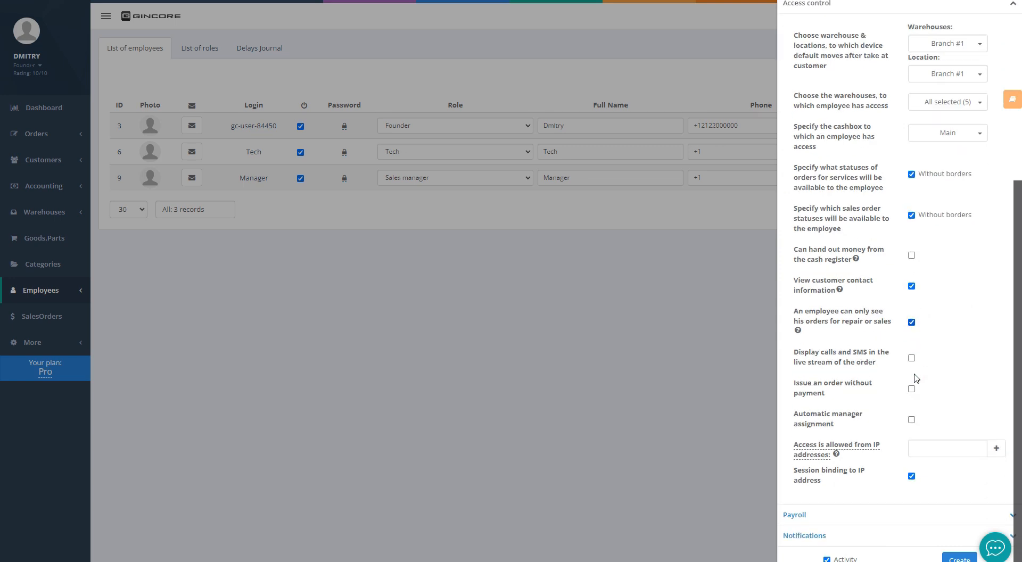
{"action": "left_click", "coordinate": [871, 512]}
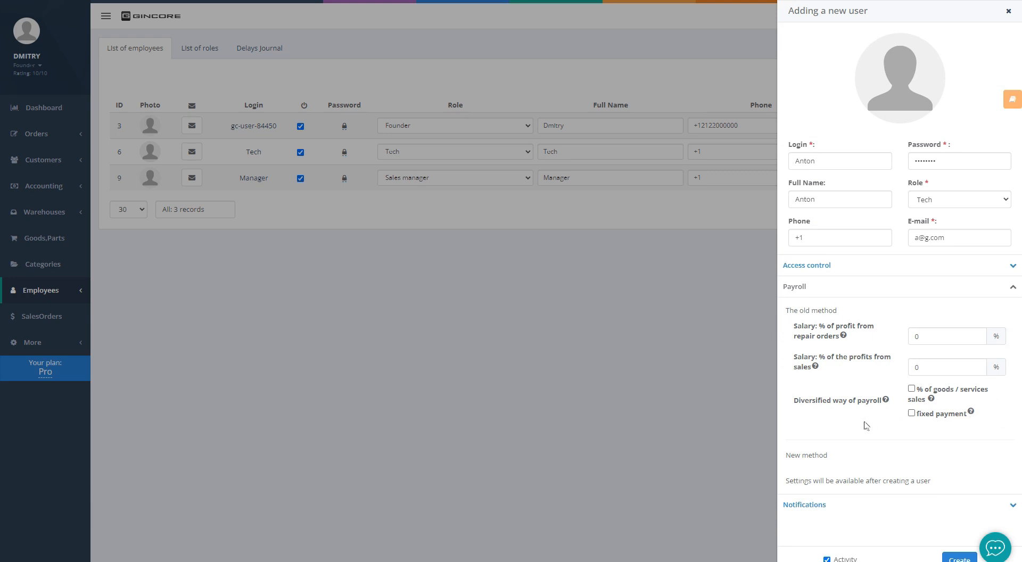
Enable email, SMS and Telegram notifications and create the Tech employee account
{"action": "left_click", "coordinate": [807, 510]}
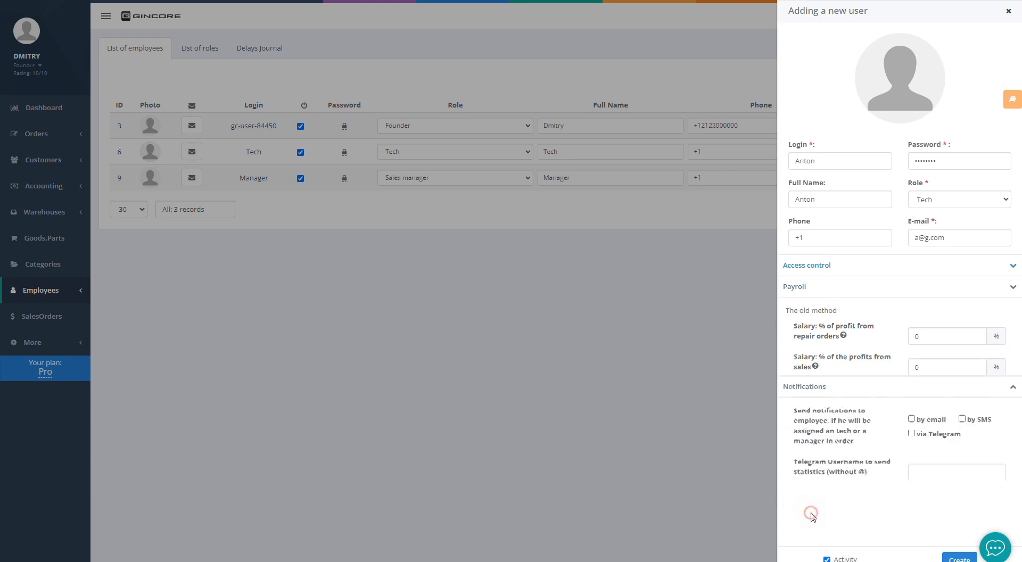
{"action": "left_click", "coordinate": [911, 339]}
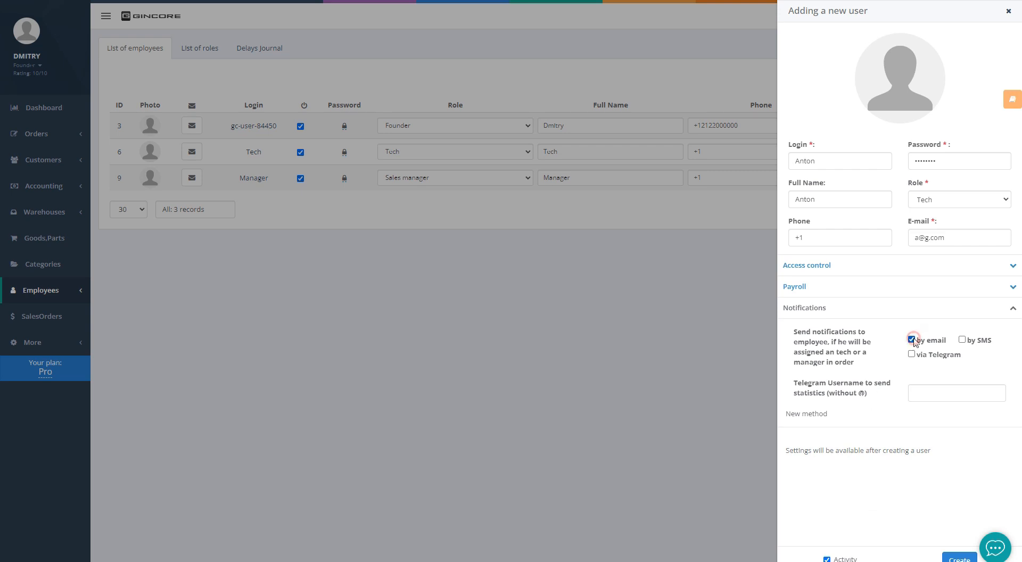
{"action": "left_click", "coordinate": [962, 340]}
{"action": "left_click", "coordinate": [911, 354]}
{"action": "left_click", "coordinate": [951, 553]}
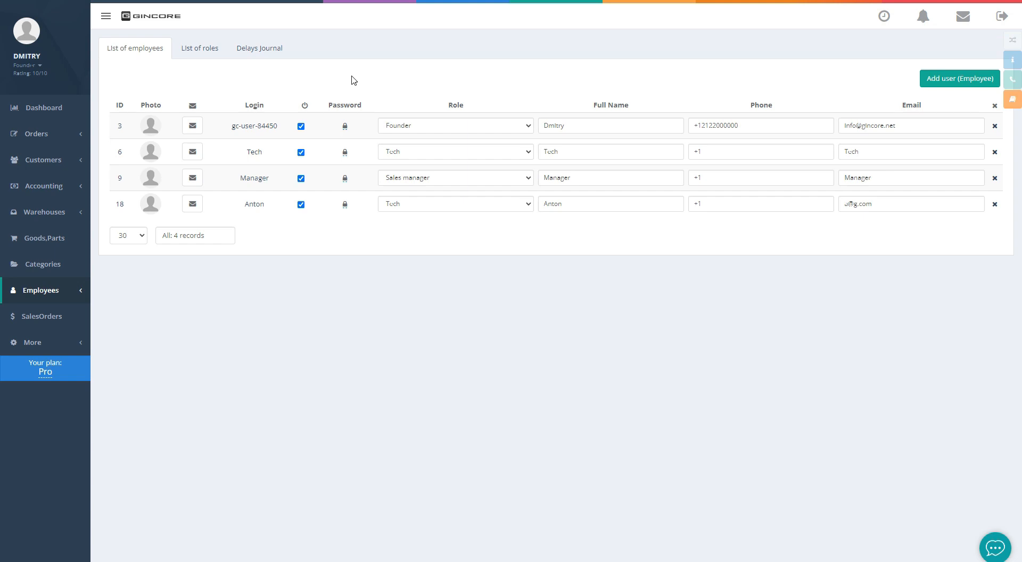
{"action": "left_click", "coordinate": [202, 53]}
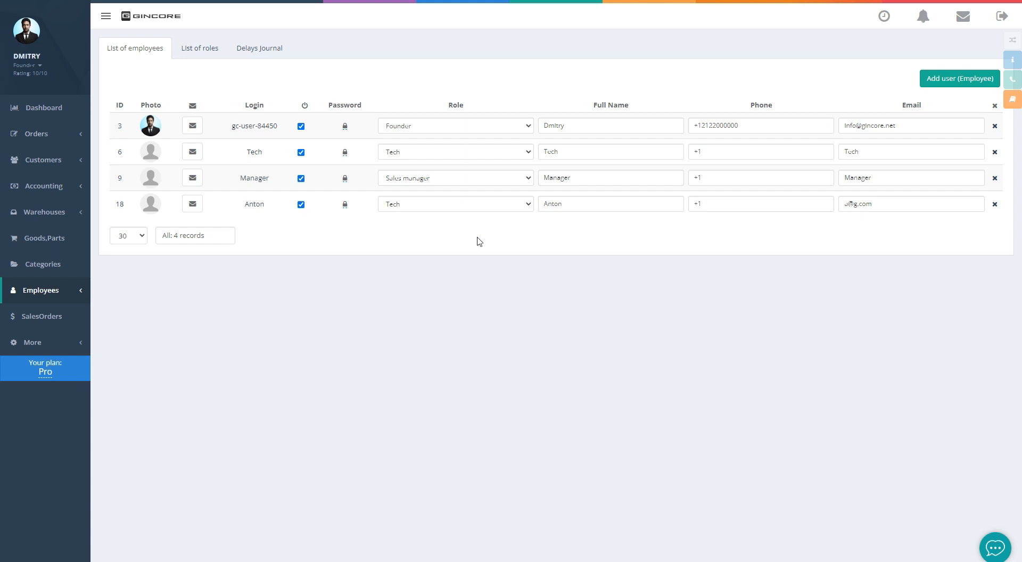
Start a new repair shop named Branch #2 from the warehouse settings' repair shop list
{"action": "mouse_move", "coordinate": [58, 214]}
{"action": "left_click", "coordinate": [130, 346]}
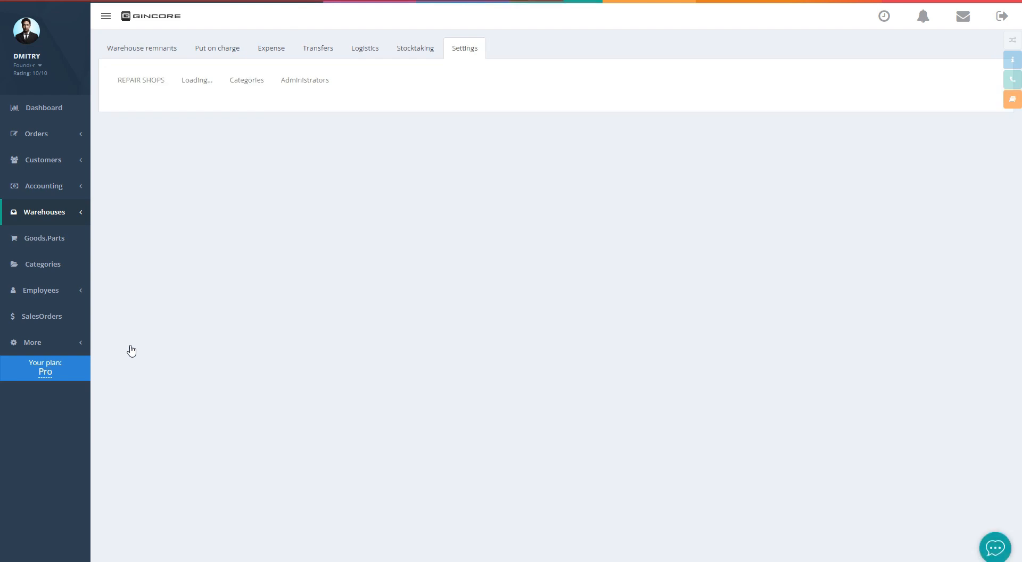
{"action": "left_click", "coordinate": [141, 82]}
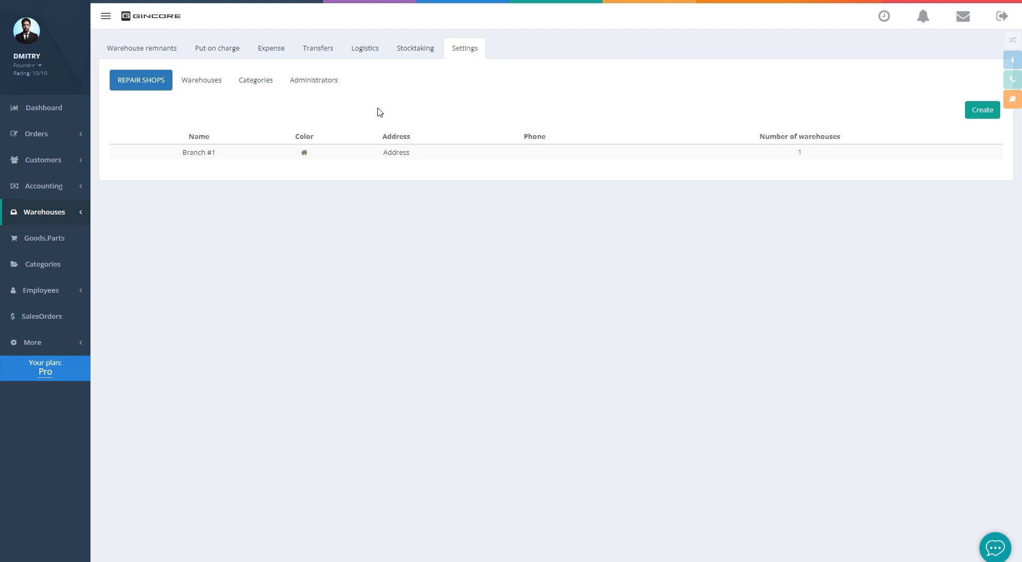
{"action": "left_click", "coordinate": [970, 114]}
{"action": "left_click", "coordinate": [852, 55]}
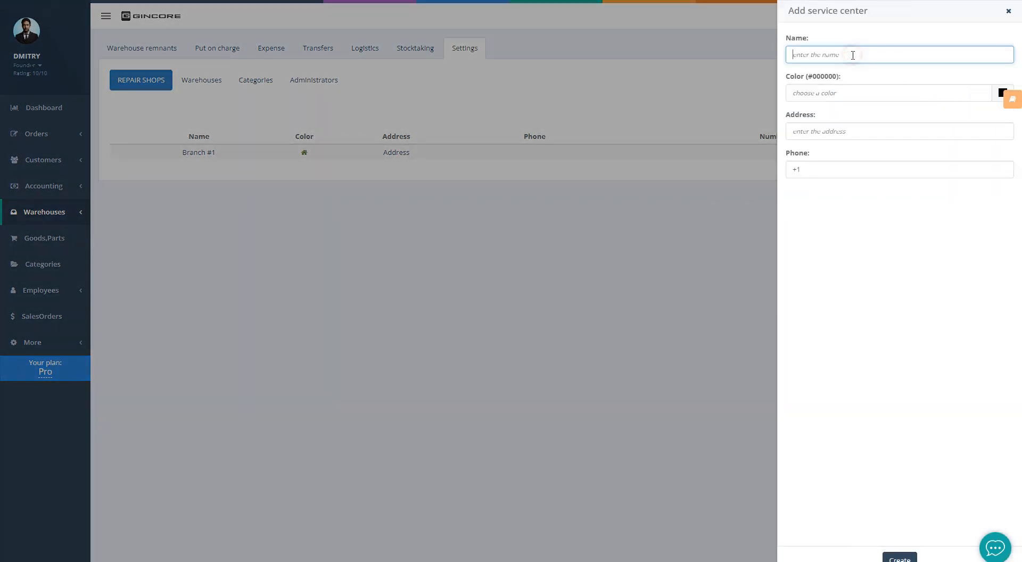
{"action": "type", "text": "Branch #2"}
Mark Branch #2 red, fill in its street address and phone number, and save it
{"action": "left_click", "coordinate": [993, 94]}
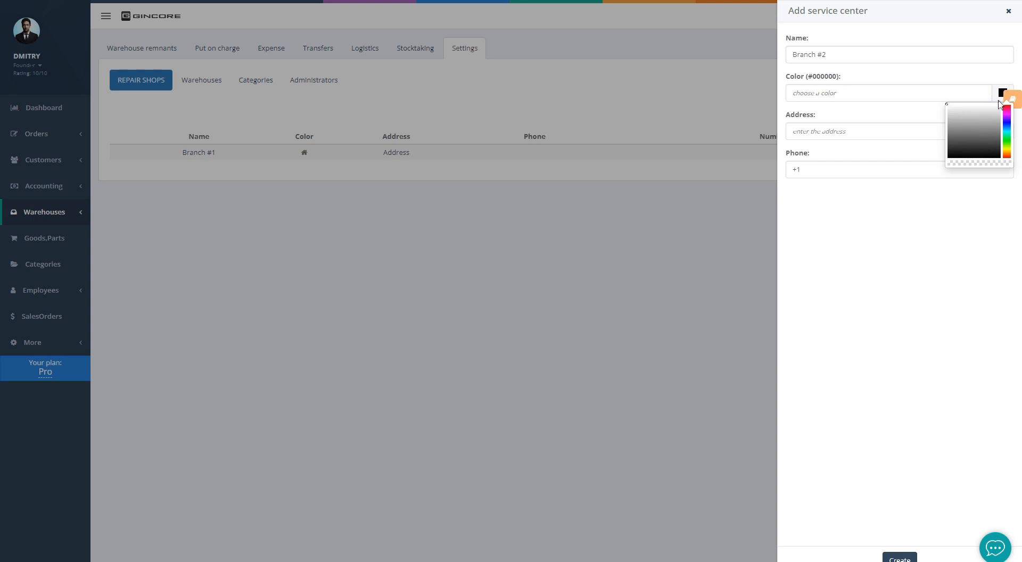
{"action": "left_click", "coordinate": [993, 108]}
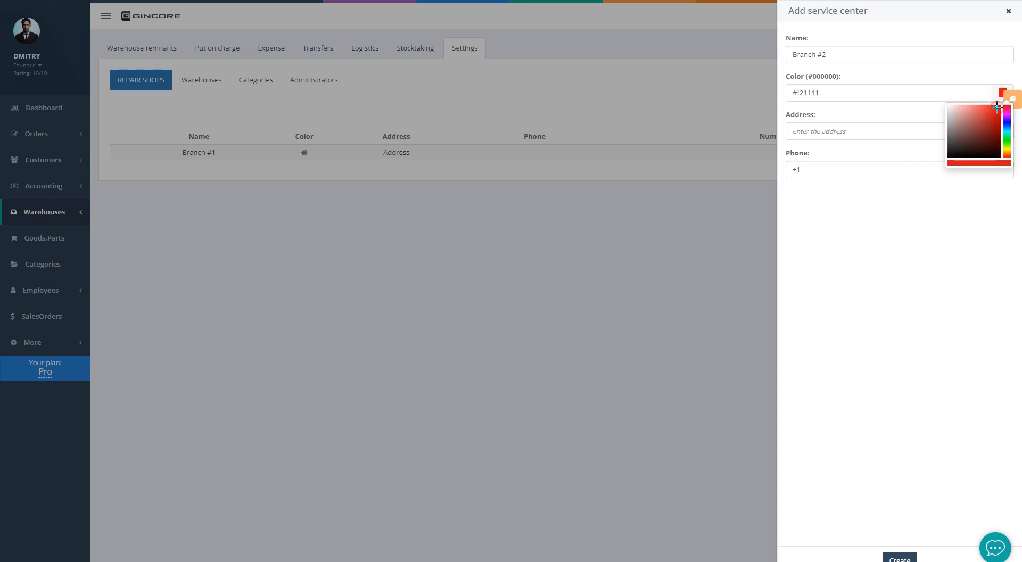
{"action": "left_click", "coordinate": [871, 117]}
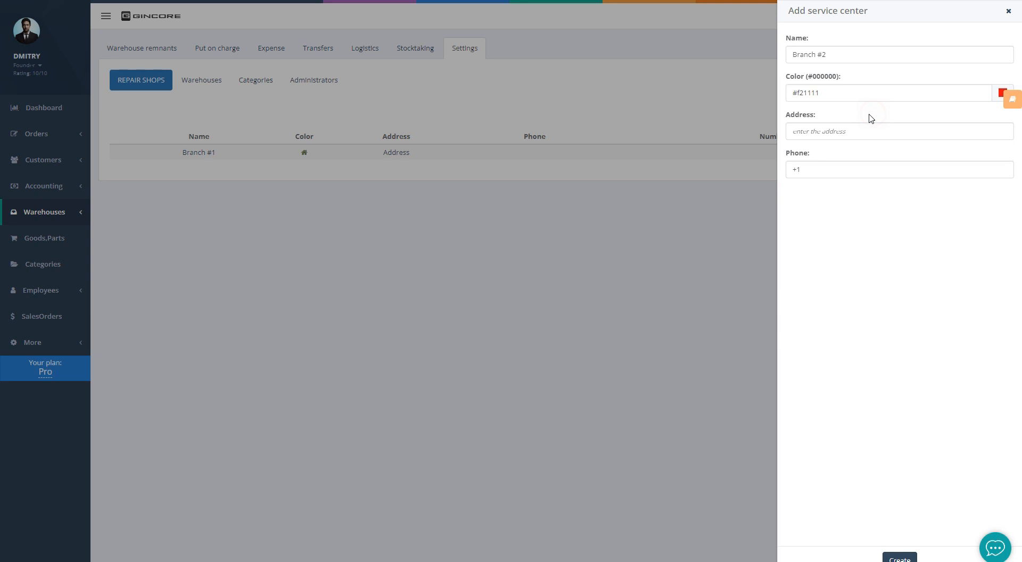
{"action": "left_click", "coordinate": [835, 130]}
{"action": "left_click", "coordinate": [814, 168]}
{"action": "type", "text": "2122000000"}
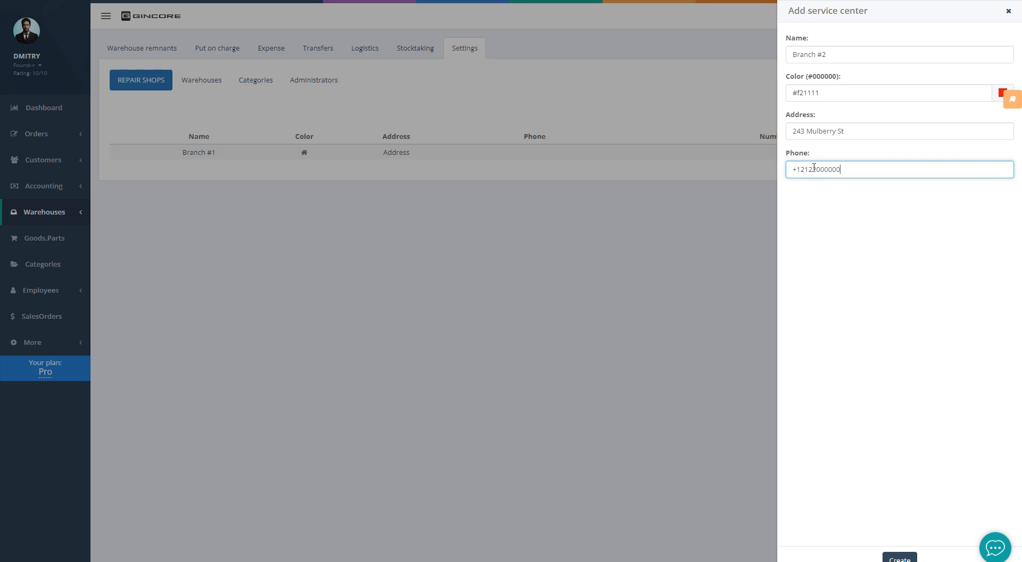
{"action": "left_click", "coordinate": [812, 254]}
{"action": "left_click", "coordinate": [897, 558]}
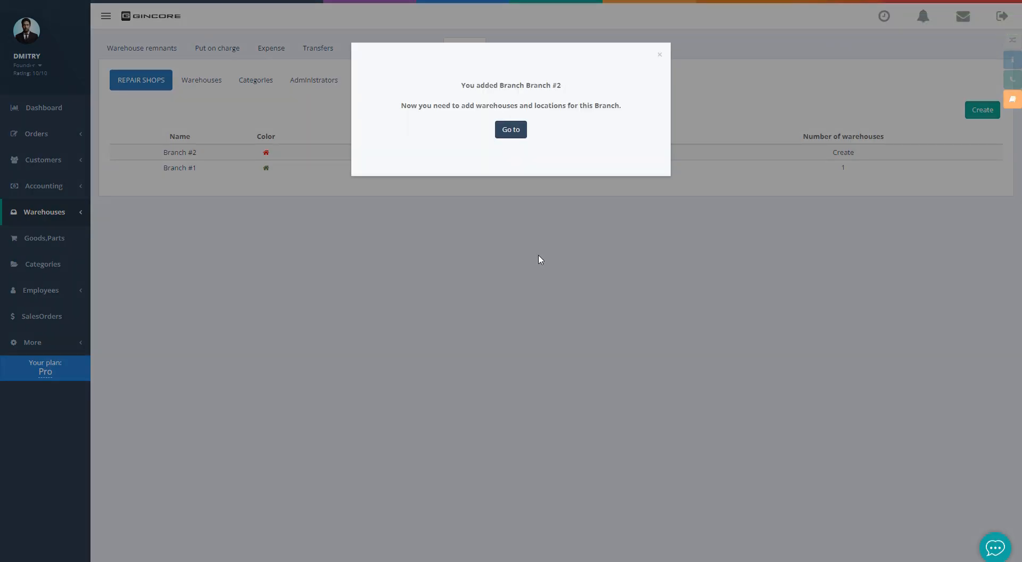
Start a Sales Floor warehouse under Branch #2 as a point of reception and issuance
{"action": "left_click", "coordinate": [511, 131]}
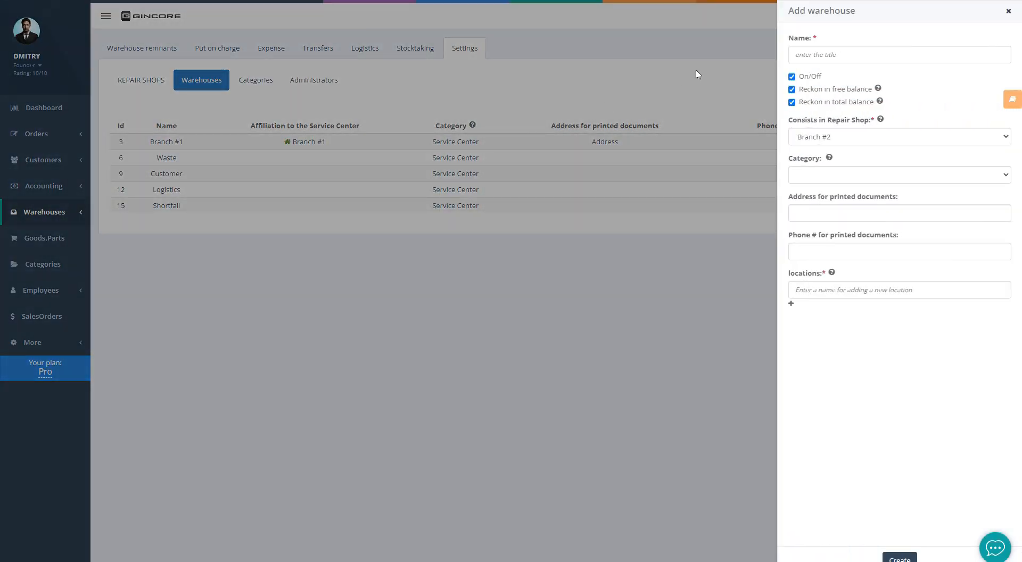
{"action": "left_click", "coordinate": [790, 51]}
{"action": "type", "text": "Sale"}
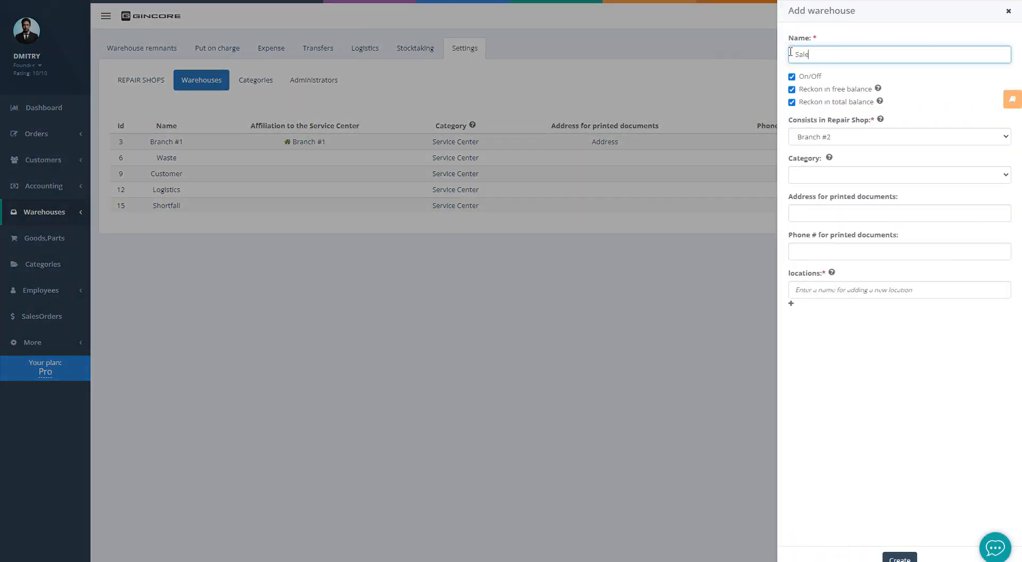
{"action": "type", "text": "s Floor"}
{"action": "left_click", "coordinate": [881, 139]}
{"action": "left_click", "coordinate": [882, 140]}
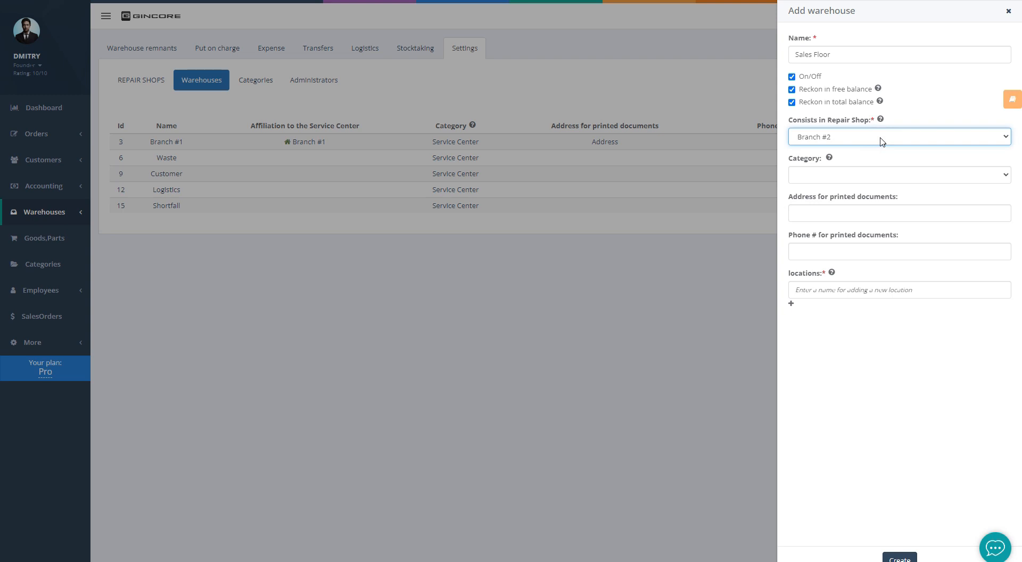
{"action": "left_click", "coordinate": [851, 180]}
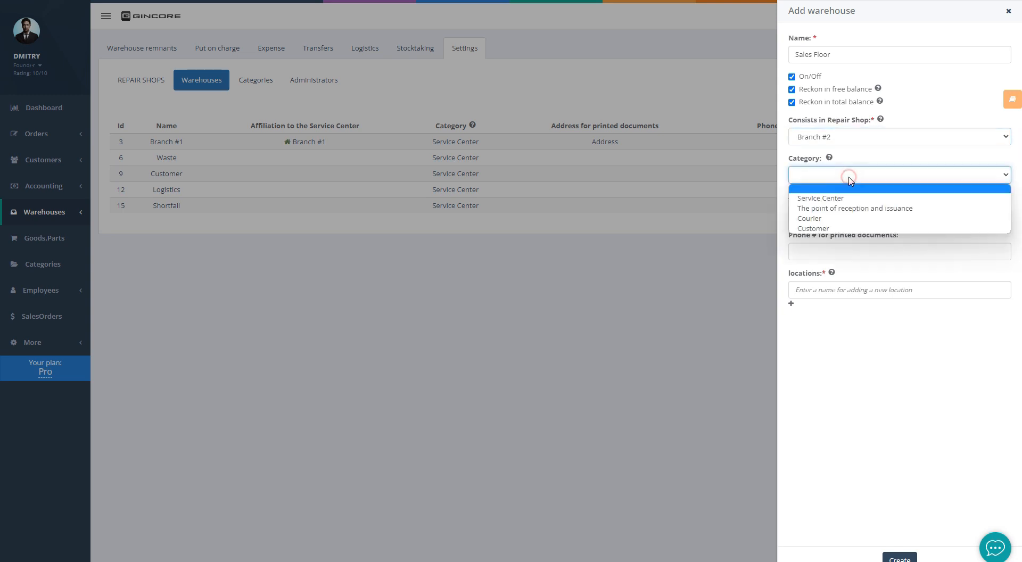
{"action": "left_click", "coordinate": [842, 207]}
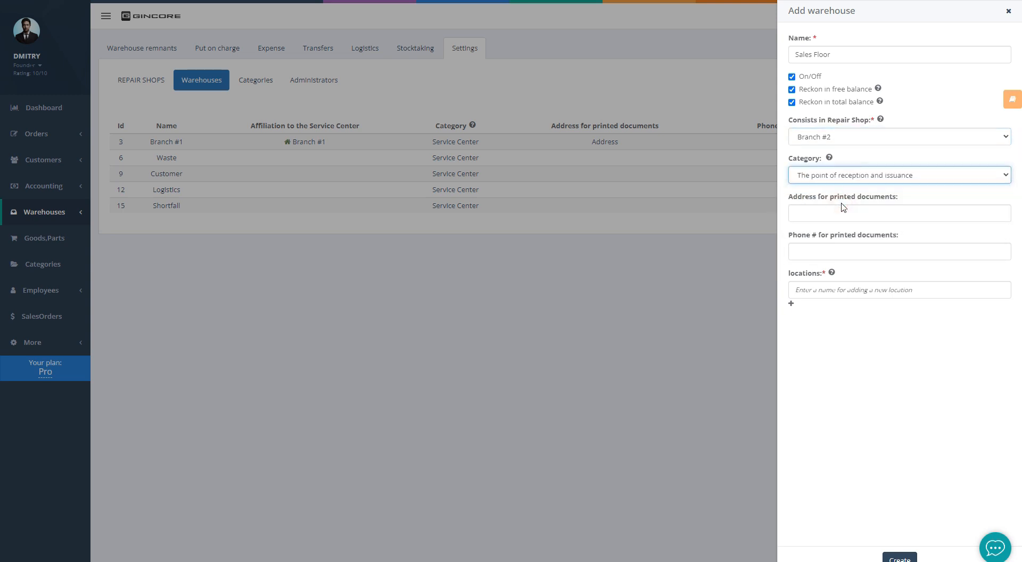
Enter the warehouse's address and phone number for printed documents
{"action": "left_click", "coordinate": [842, 209]}
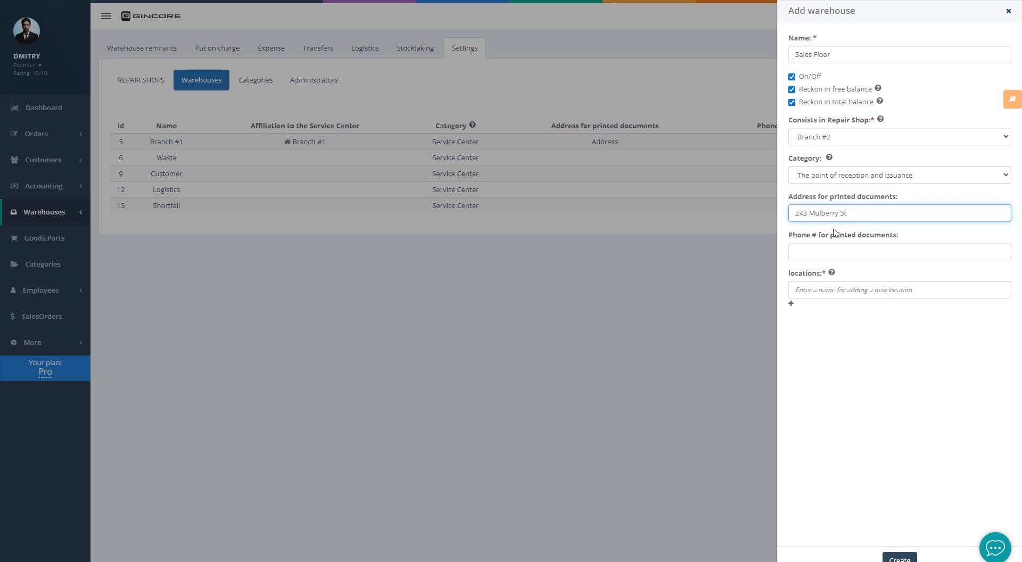
{"action": "left_click", "coordinate": [828, 250]}
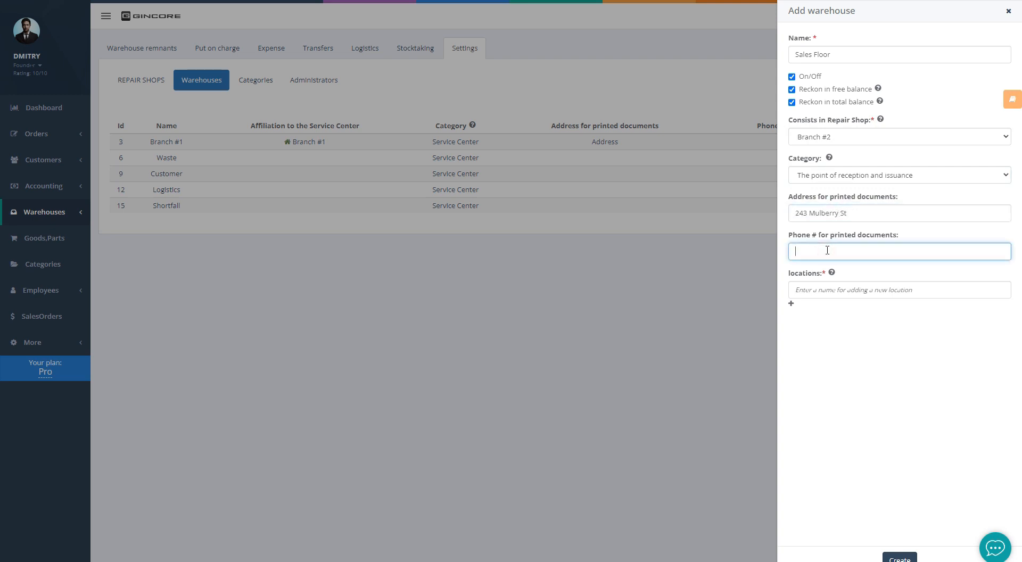
{"action": "type", "text": "+12122000000"}
Add locations Showcase, Showcase 2 and Showcase 3 and save the Sales Floor warehouse
{"action": "left_click", "coordinate": [812, 291]}
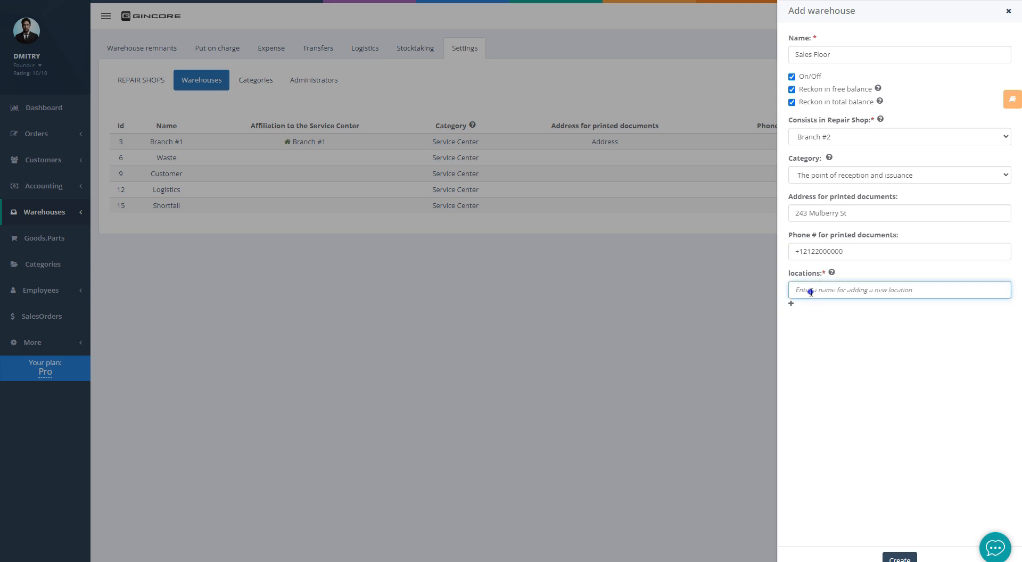
{"action": "type", "text": "Showcase 1"}
{"action": "left_click", "coordinate": [791, 303]}
{"action": "left_click", "coordinate": [811, 315]}
{"action": "type", "text": "Showcase 2"}
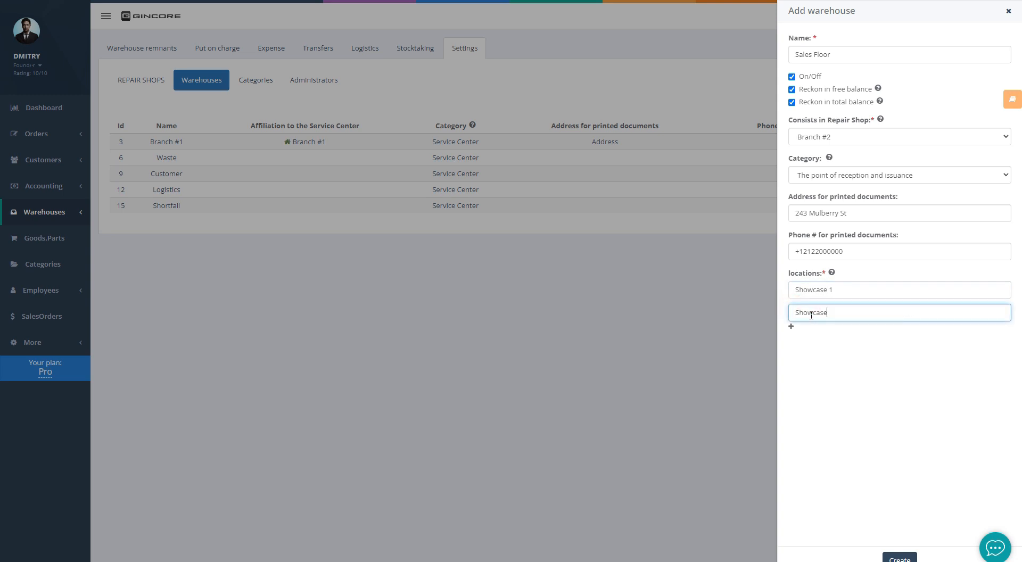
{"action": "left_click", "coordinate": [792, 326]}
{"action": "left_click", "coordinate": [810, 335]}
{"action": "type", "text": "Showcase"}
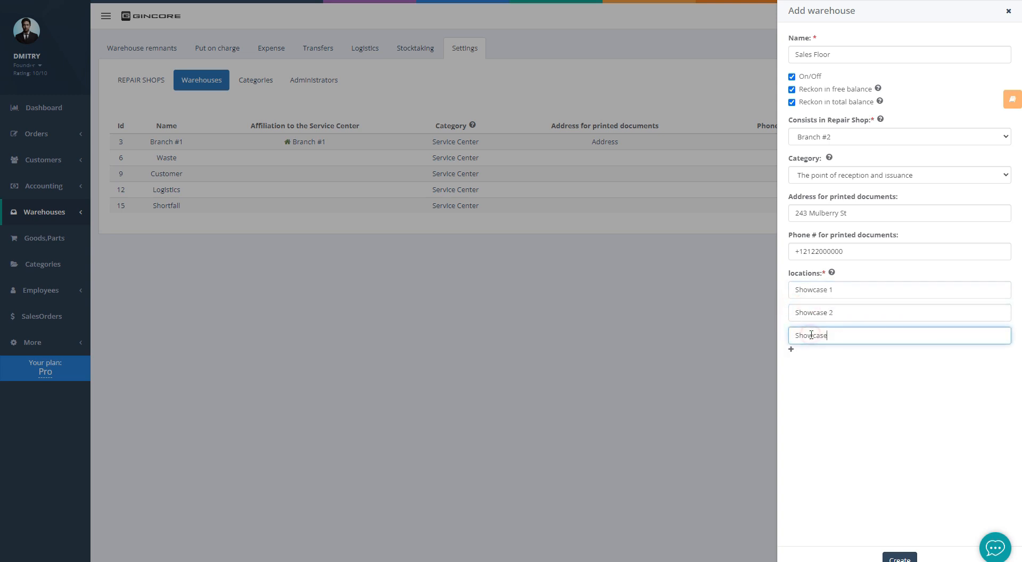
{"action": "type", "text": " 3"}
{"action": "left_click", "coordinate": [846, 399]}
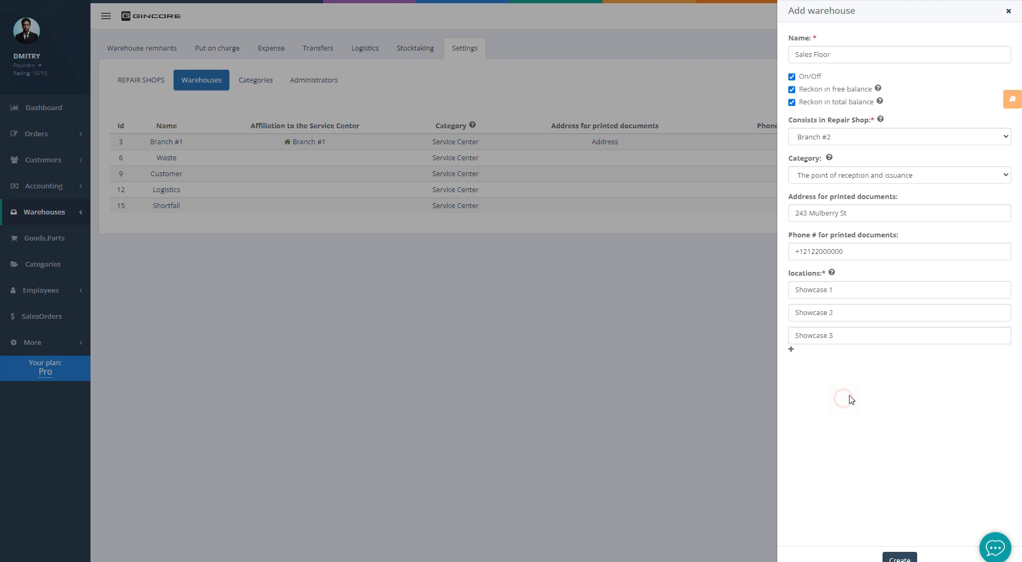
{"action": "left_click", "coordinate": [899, 558]}
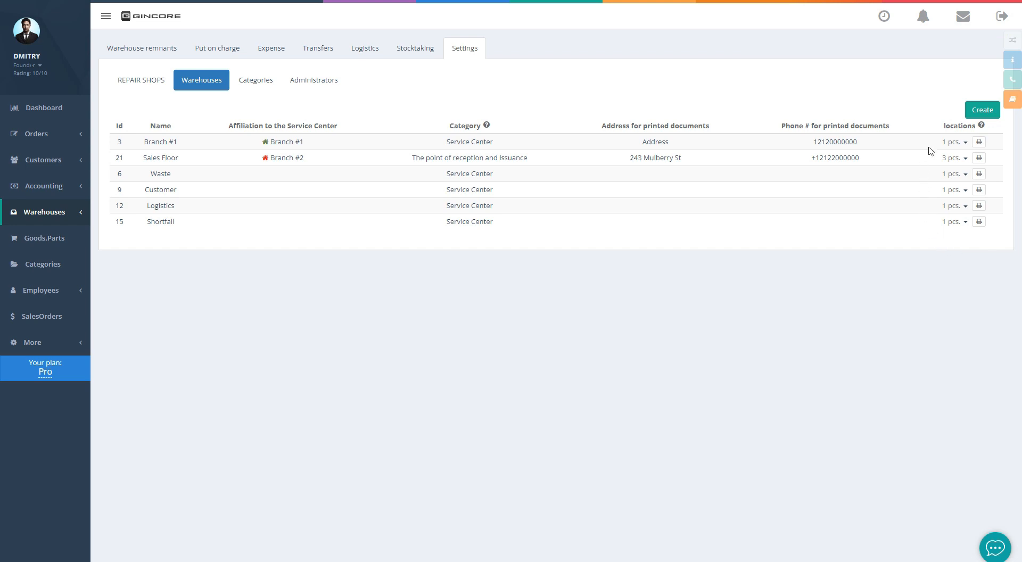
Print the Sales Floor location labels and open Accounting > Counterparty
{"action": "left_click", "coordinate": [979, 158]}
{"action": "mouse_move", "coordinate": [81, 193]}
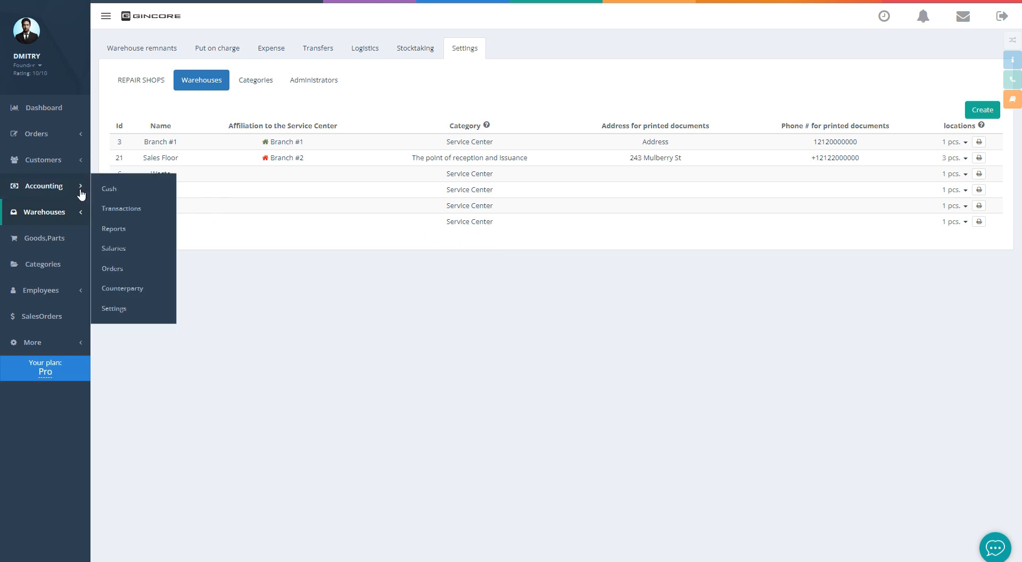
{"action": "left_click", "coordinate": [137, 287]}
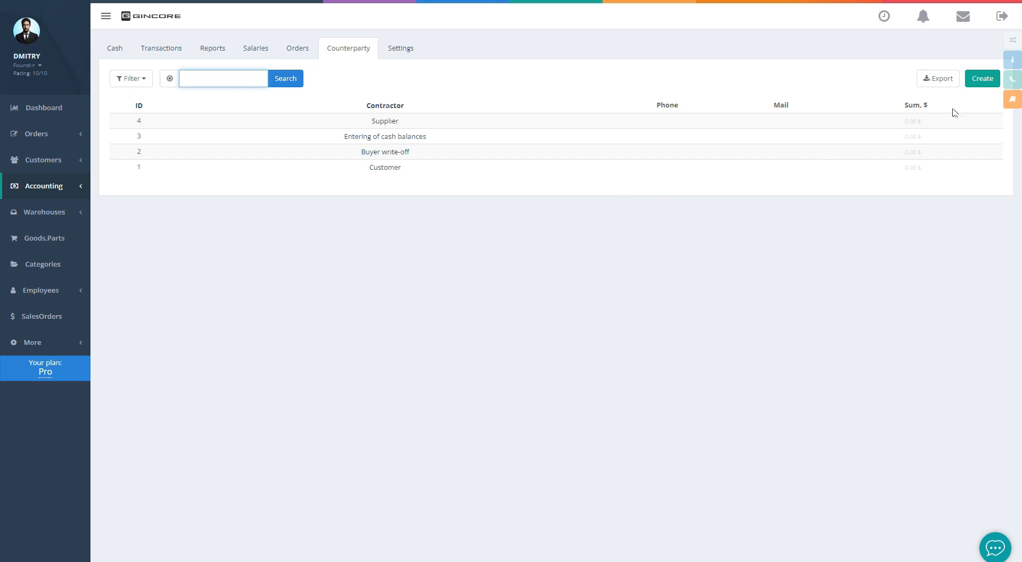
Create an Employee-type counterparty with the employee's full name and phone number
{"action": "left_click", "coordinate": [973, 84]}
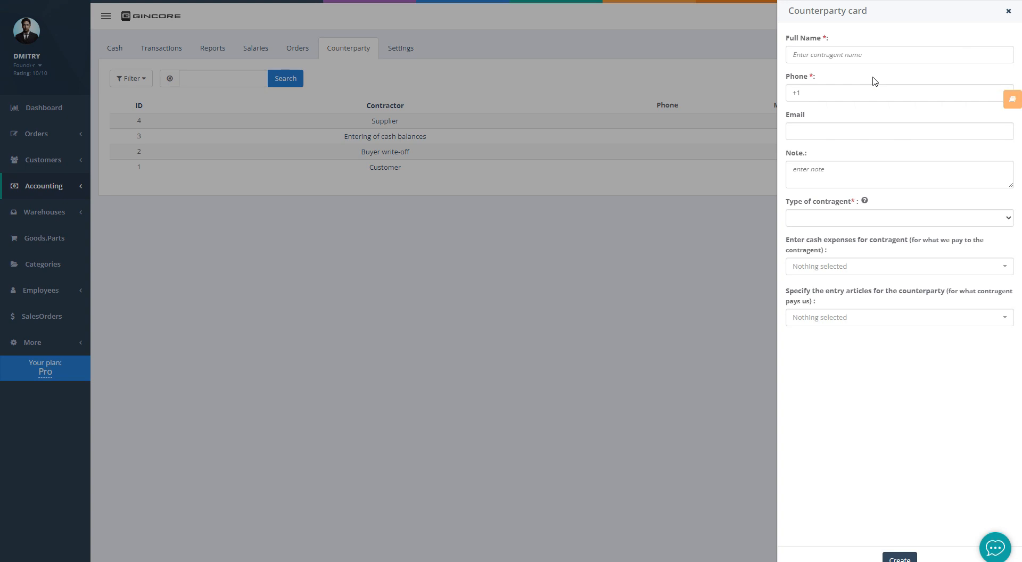
{"action": "left_click", "coordinate": [868, 62]}
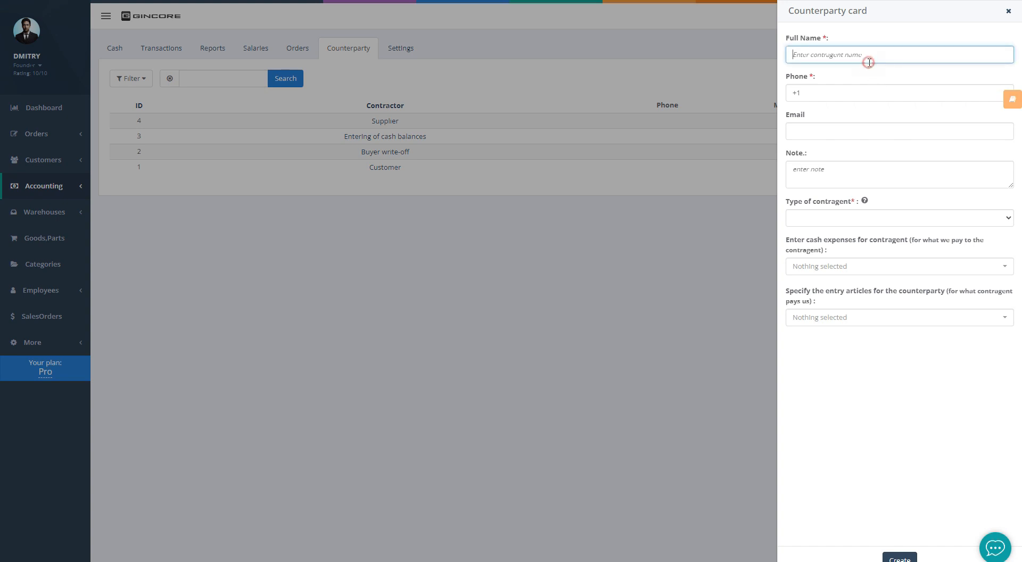
{"action": "type", "text": "Anton"}
{"action": "left_click", "coordinate": [860, 89]}
{"action": "type", "text": "2122000000"}
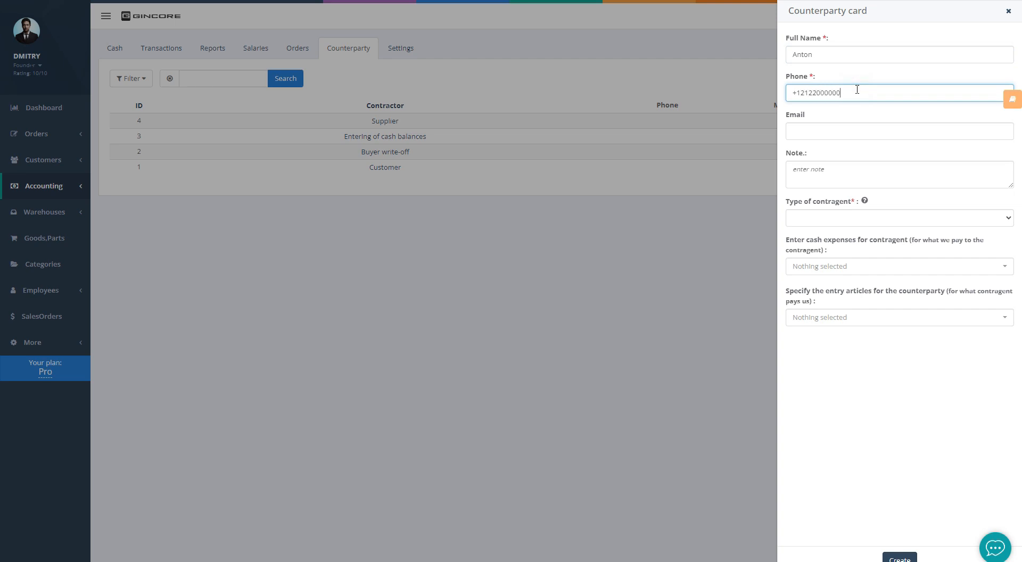
{"action": "left_click", "coordinate": [833, 220]}
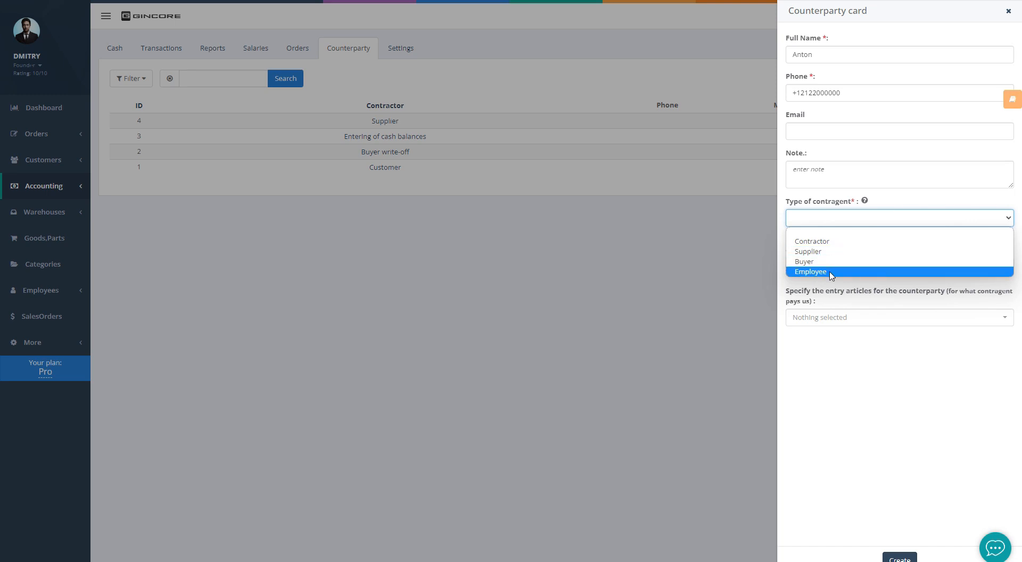
{"action": "left_click", "coordinate": [830, 273]}
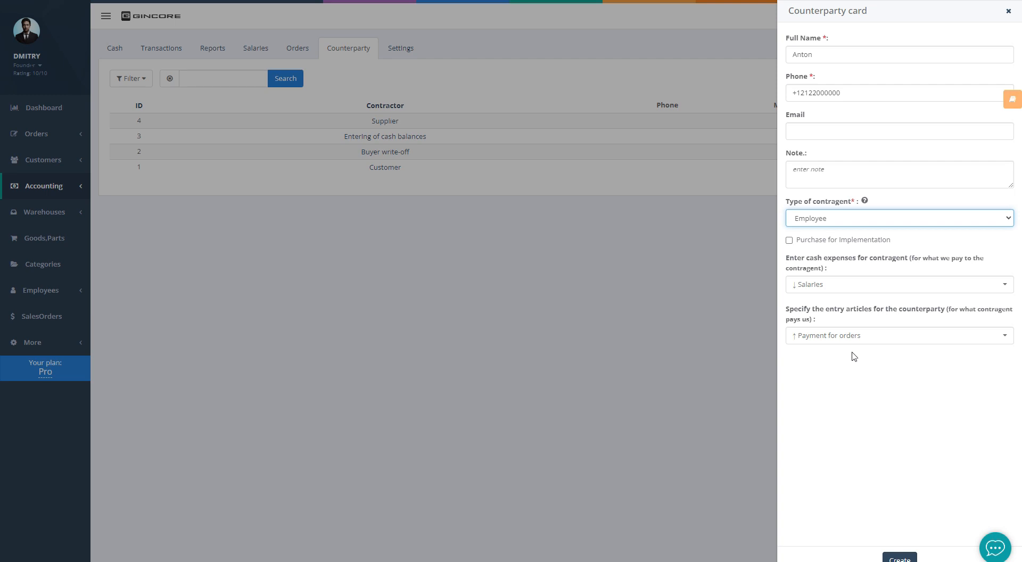
{"action": "left_click", "coordinate": [899, 558]}
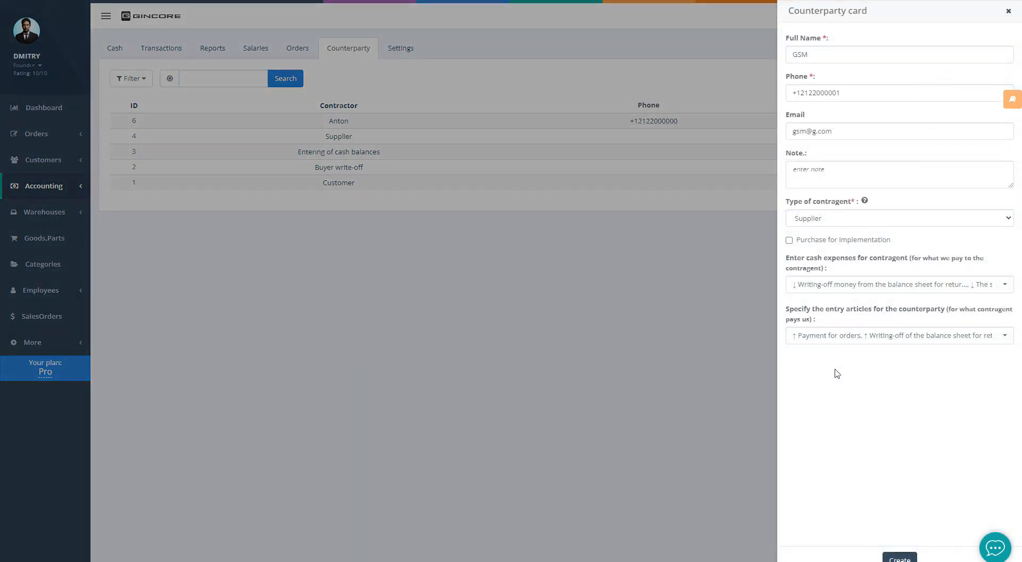
Save GSM as a supplier counterparty and select it in the contractor list
{"action": "left_click", "coordinate": [900, 557]}
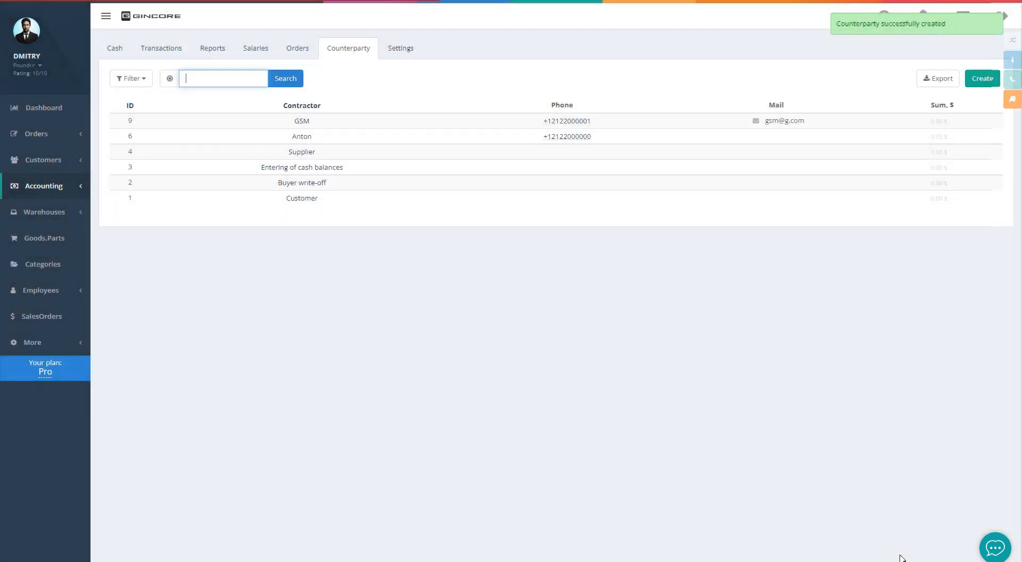
{"action": "left_click", "coordinate": [375, 212]}
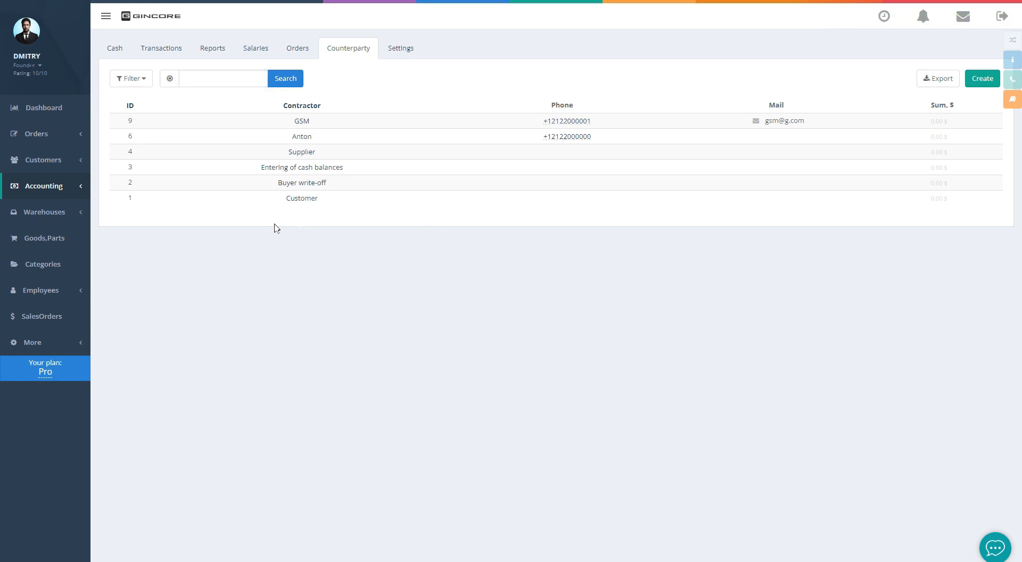
Start a new product category named 'IPhone 12' and mark it as a device model
{"action": "left_click", "coordinate": [66, 264]}
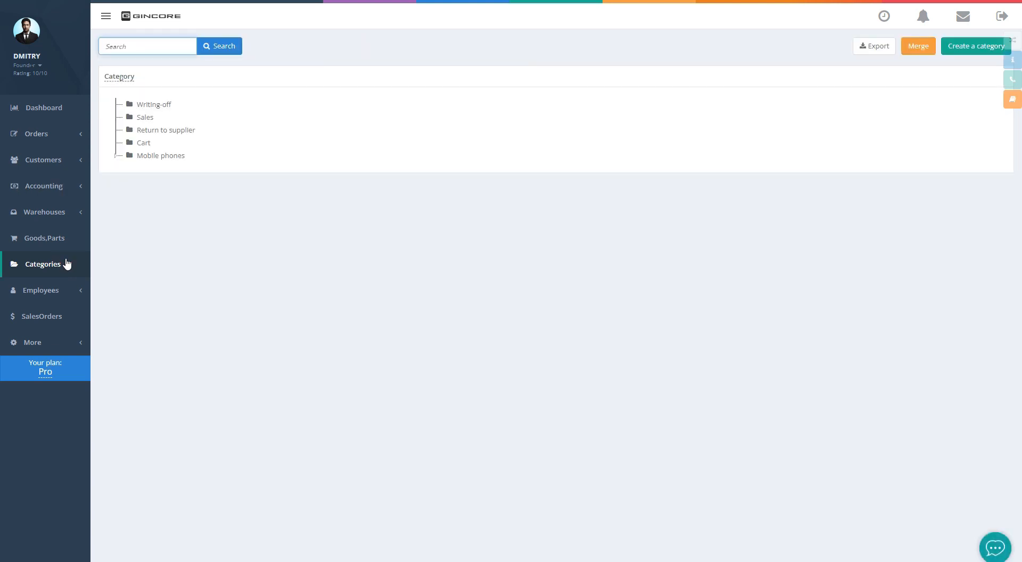
{"action": "left_click", "coordinate": [955, 52]}
{"action": "left_click", "coordinate": [870, 66]}
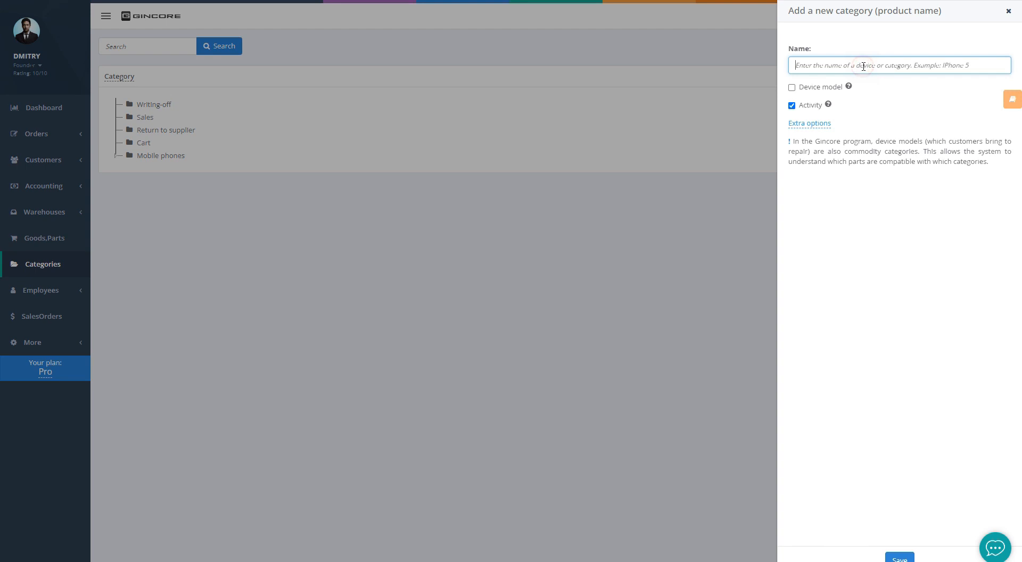
{"action": "type", "text": "IPhone 12"}
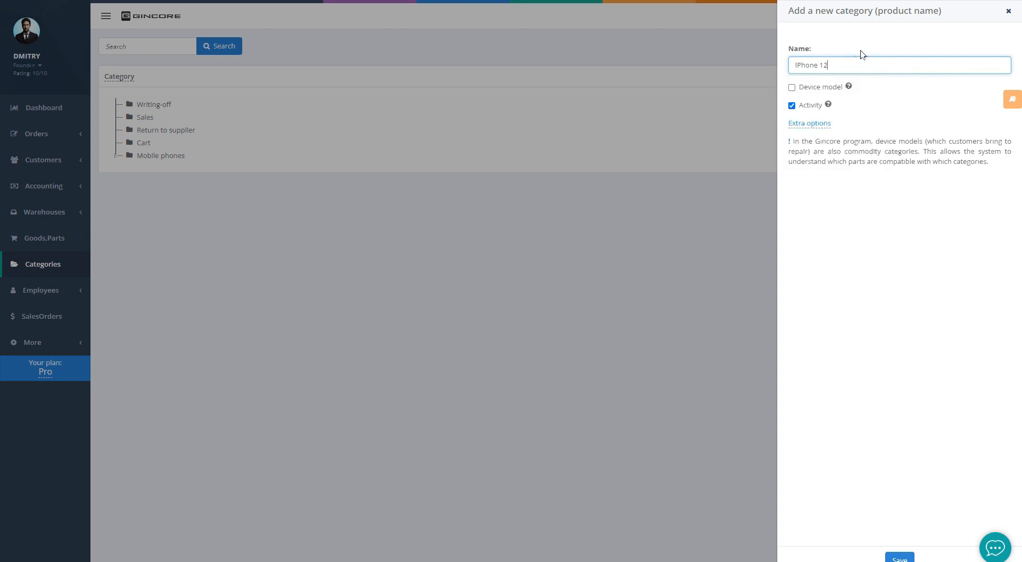
{"action": "left_click", "coordinate": [805, 89]}
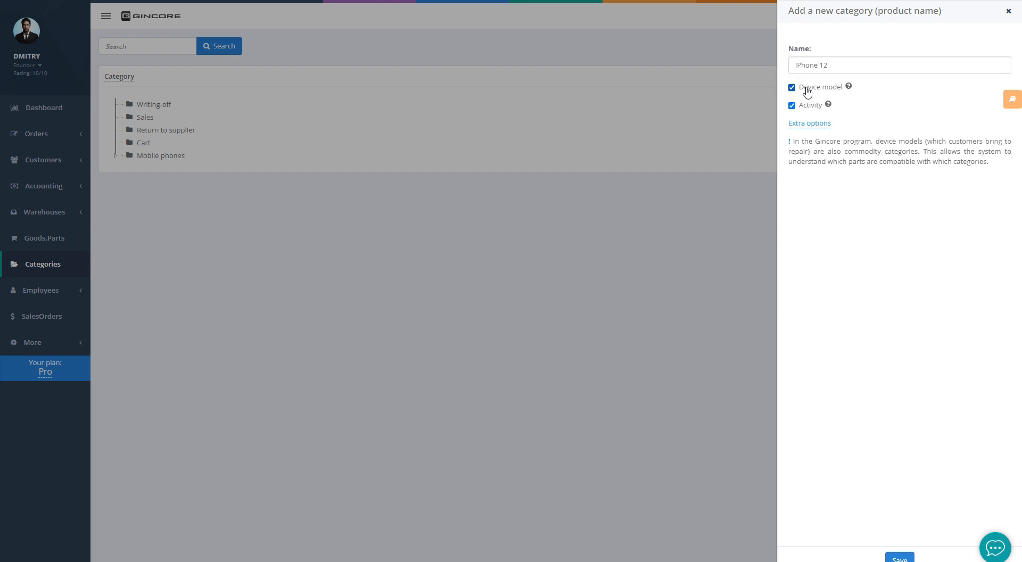
Set the category's parent to Phones IPhone and save it
{"action": "left_click", "coordinate": [807, 124]}
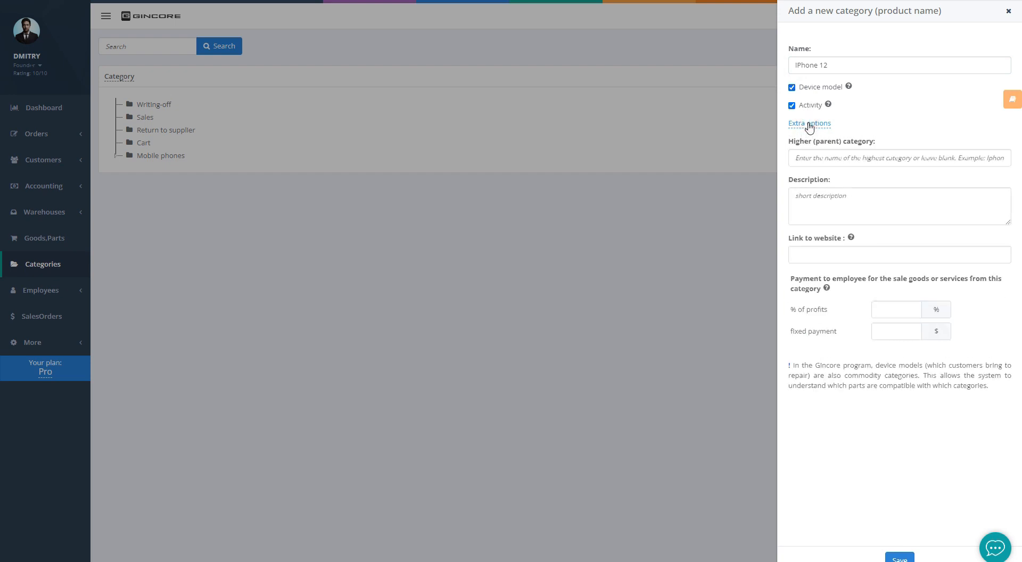
{"action": "left_click", "coordinate": [816, 154]}
{"action": "type", "text": "Iphone"}
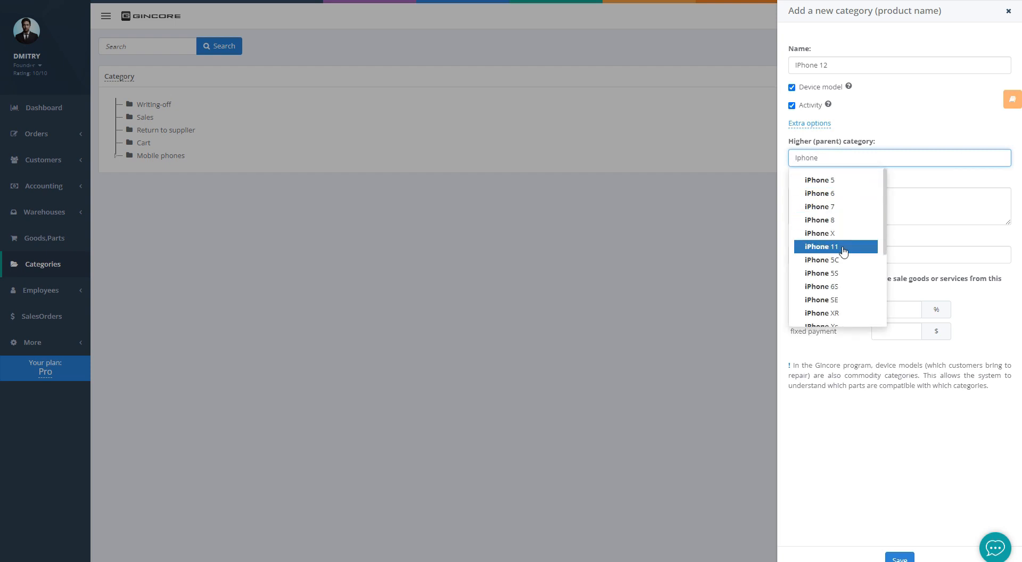
{"action": "scroll", "coordinate": [840, 245], "scroll_direction": "down", "scroll_amount": 3}
{"action": "left_click", "coordinate": [845, 231]}
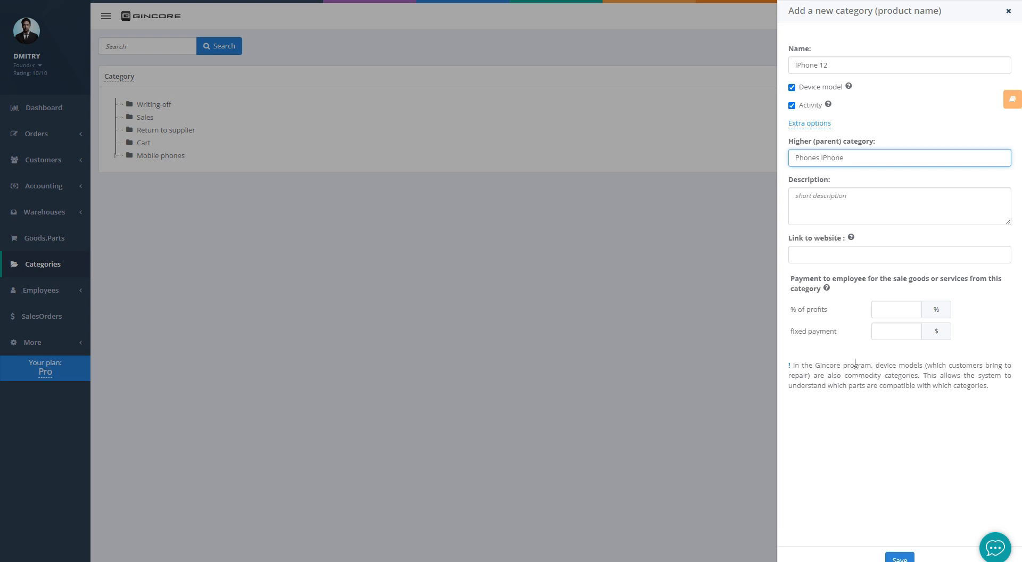
{"action": "left_click", "coordinate": [899, 556]}
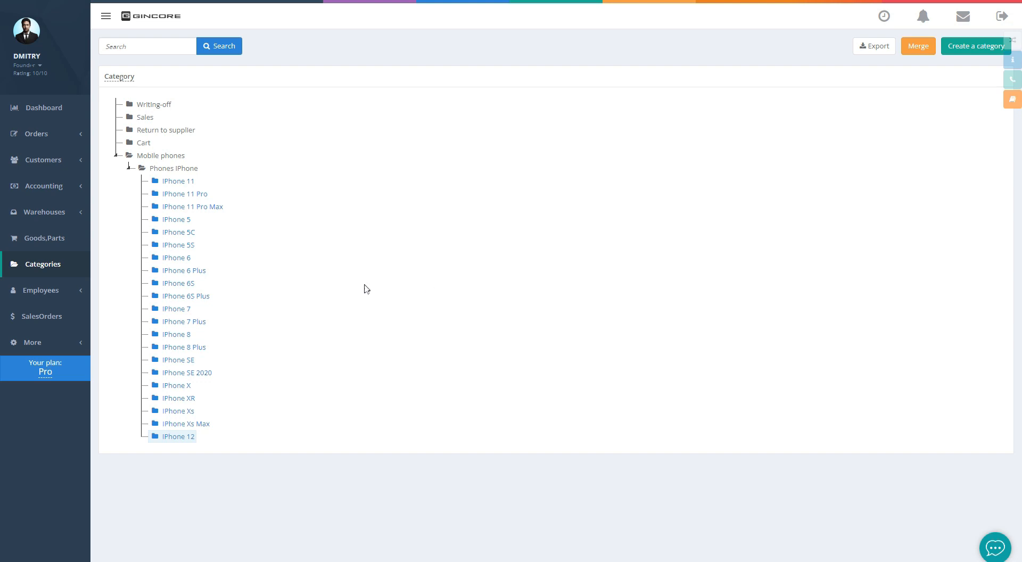
Start a new goods item named 'Display for iPhone 12' in Goods, Parts
{"action": "left_click", "coordinate": [47, 241]}
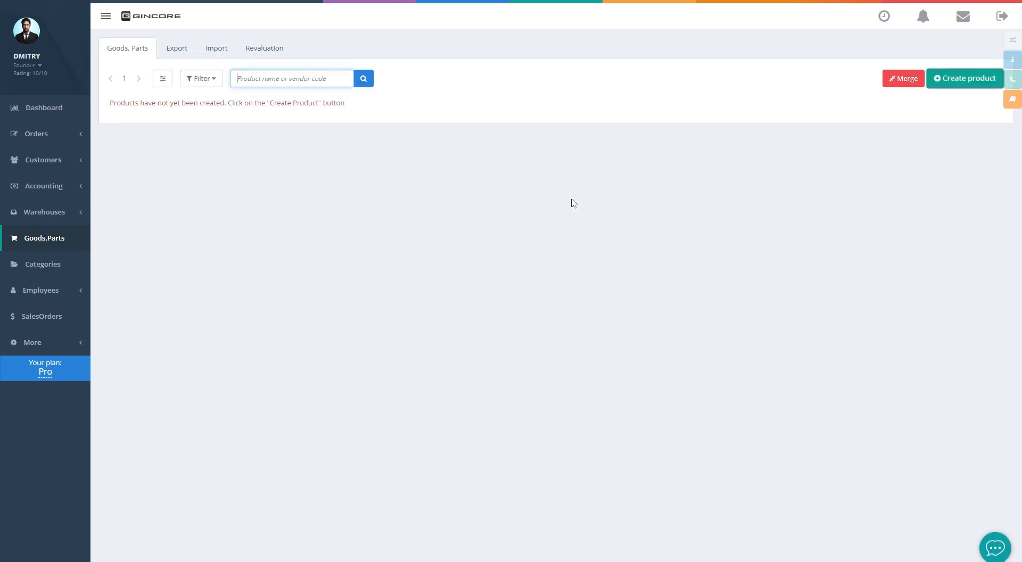
{"action": "left_click", "coordinate": [953, 84]}
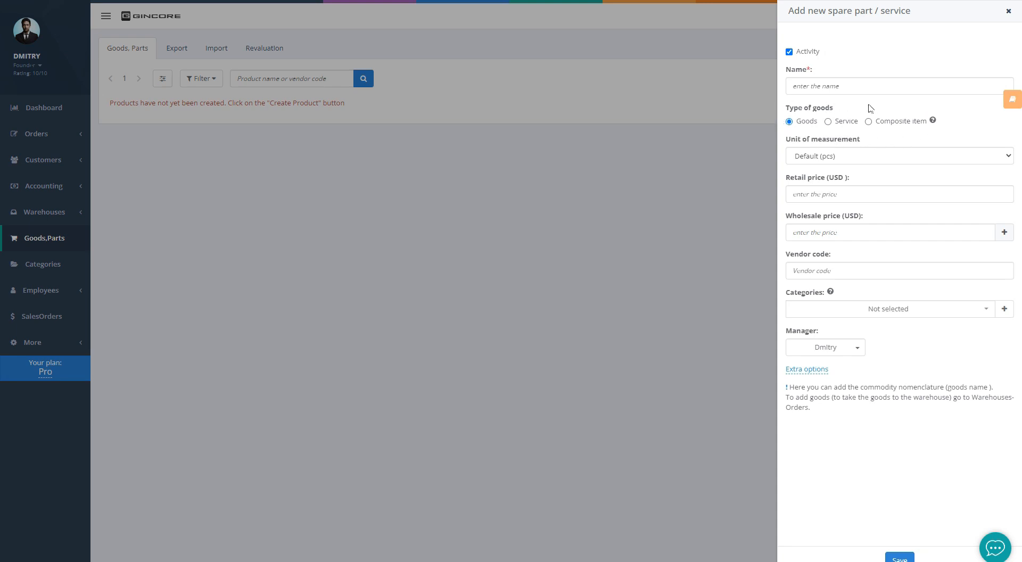
{"action": "left_click", "coordinate": [848, 124]}
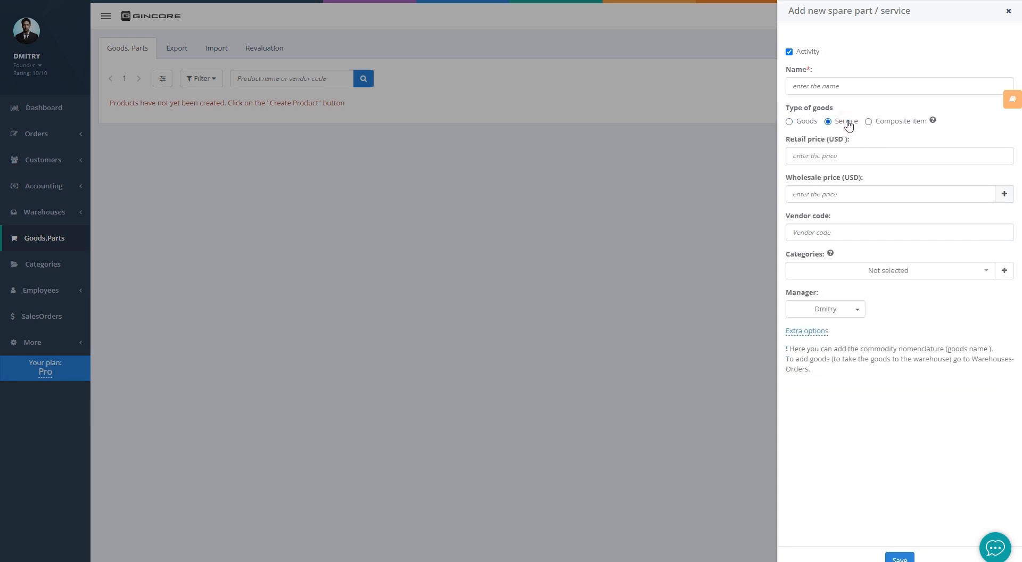
{"action": "left_click", "coordinate": [805, 122]}
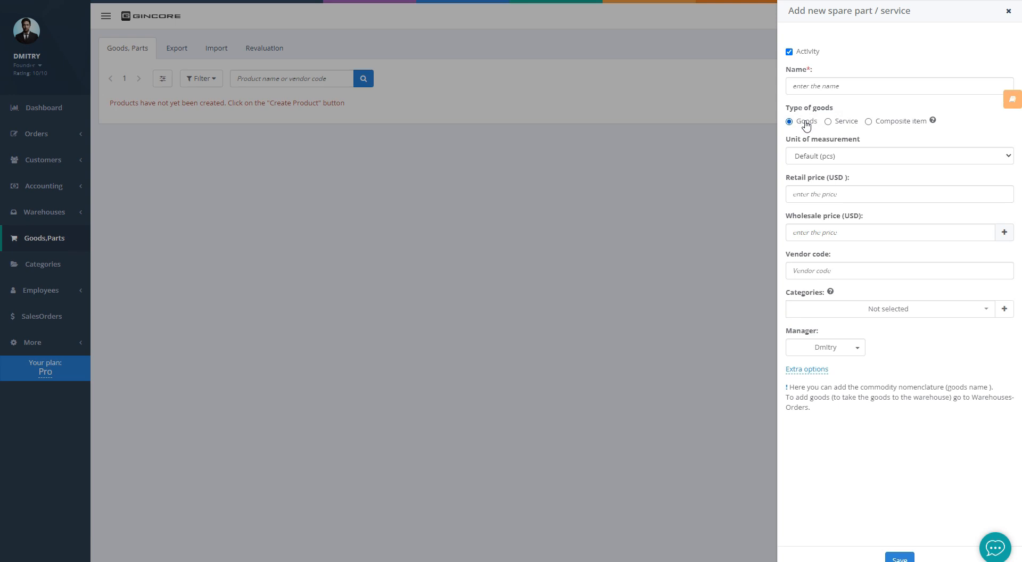
{"action": "left_click", "coordinate": [823, 85]}
{"action": "type", "text": "Display for iPhone 12"}
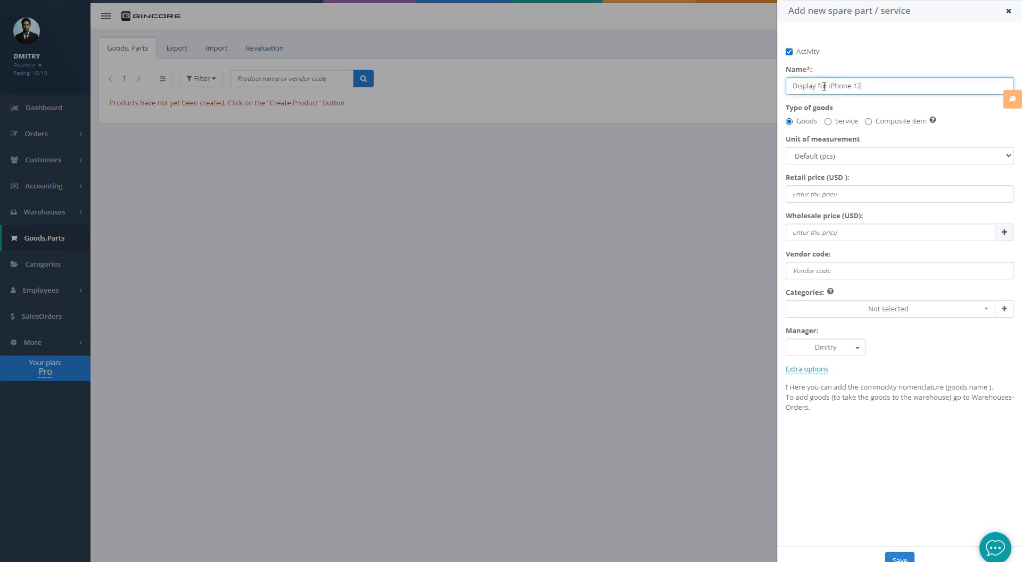
Set retail price 81, wholesale price 78, and category IPhone 12
{"action": "left_click", "coordinate": [826, 133]}
{"action": "left_click", "coordinate": [814, 192]}
{"action": "type", "text": "81"}
{"action": "left_click", "coordinate": [823, 224]}
{"action": "type", "text": "78"}
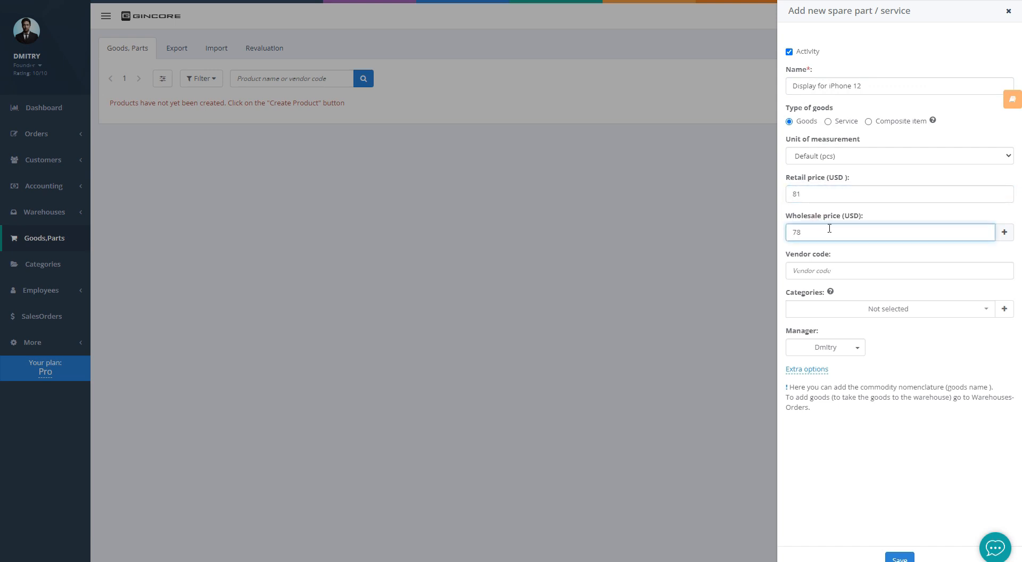
{"action": "left_click", "coordinate": [831, 308]}
{"action": "type", "text": "12"}
{"action": "left_click", "coordinate": [817, 368]}
{"action": "left_click", "coordinate": [925, 353]}
{"action": "left_click", "coordinate": [834, 347]}
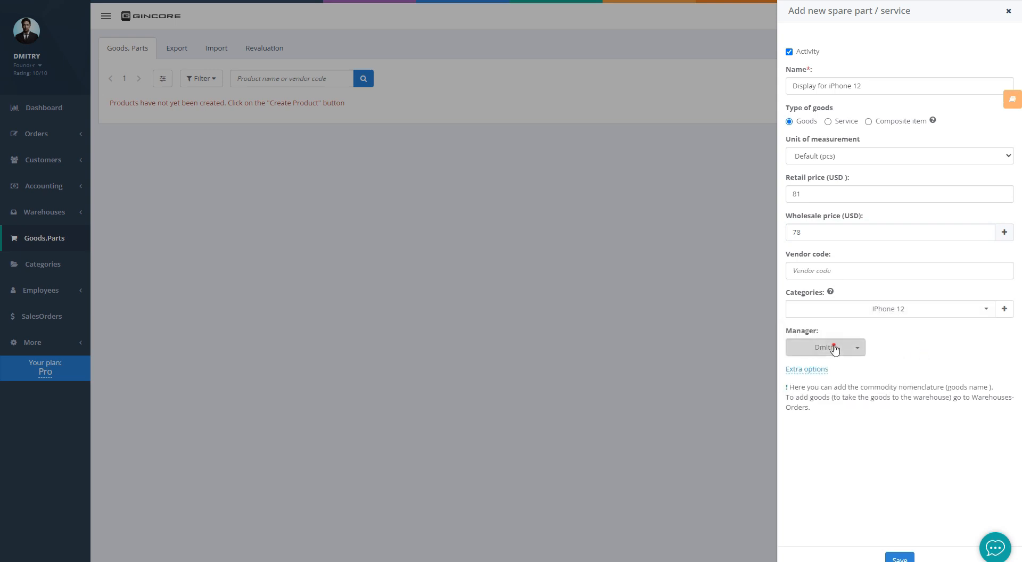
{"action": "left_click", "coordinate": [911, 348]}
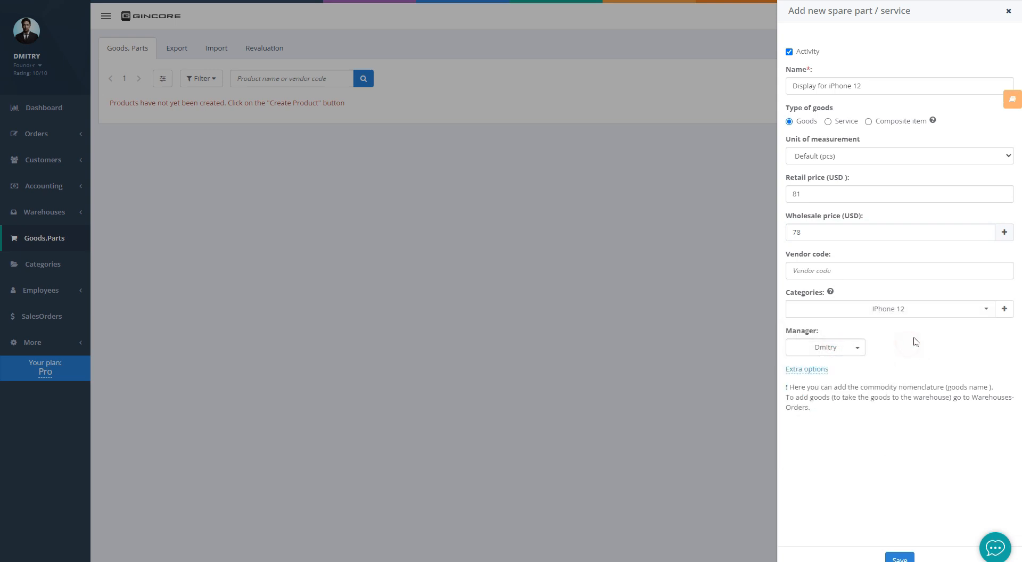
Enable automatic markup of 3$ retail and 5% wholesale
{"action": "left_click", "coordinate": [811, 370]}
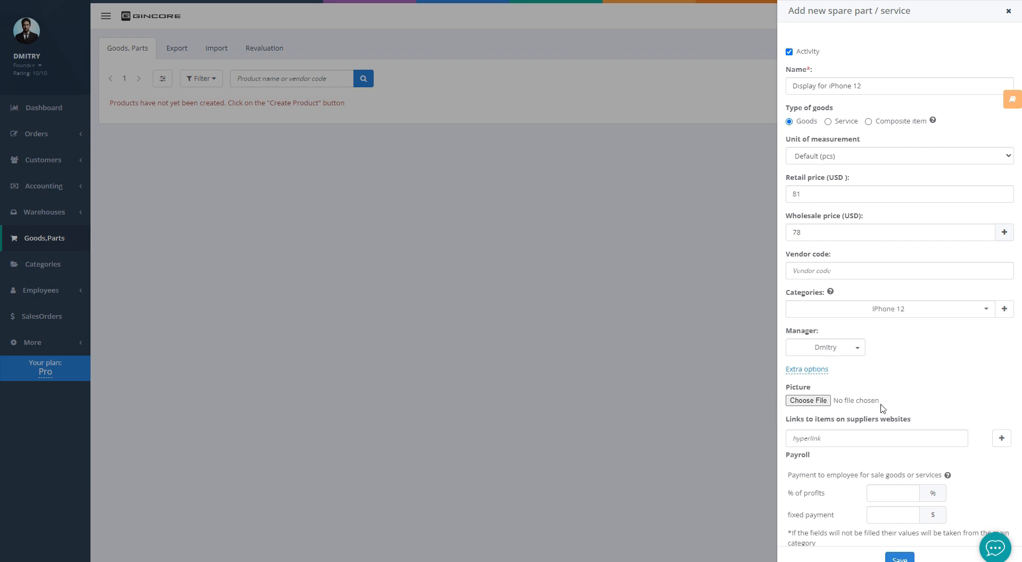
{"action": "scroll", "coordinate": [886, 407], "scroll_direction": "down", "scroll_amount": 3}
{"action": "scroll", "coordinate": [872, 388], "scroll_direction": "down", "scroll_amount": 2}
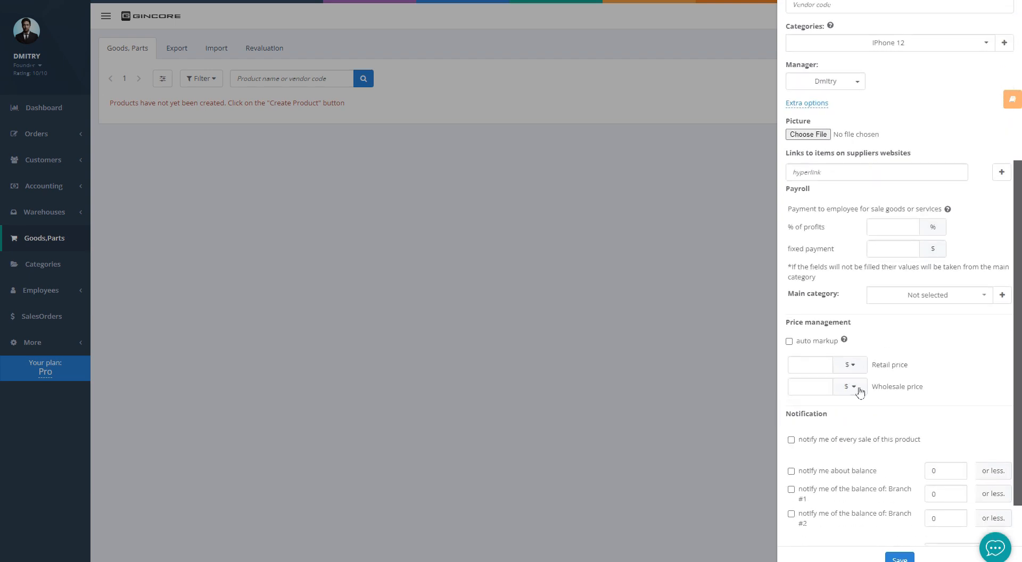
{"action": "left_click", "coordinate": [789, 341]}
{"action": "left_click", "coordinate": [807, 365]}
{"action": "type", "text": "3"}
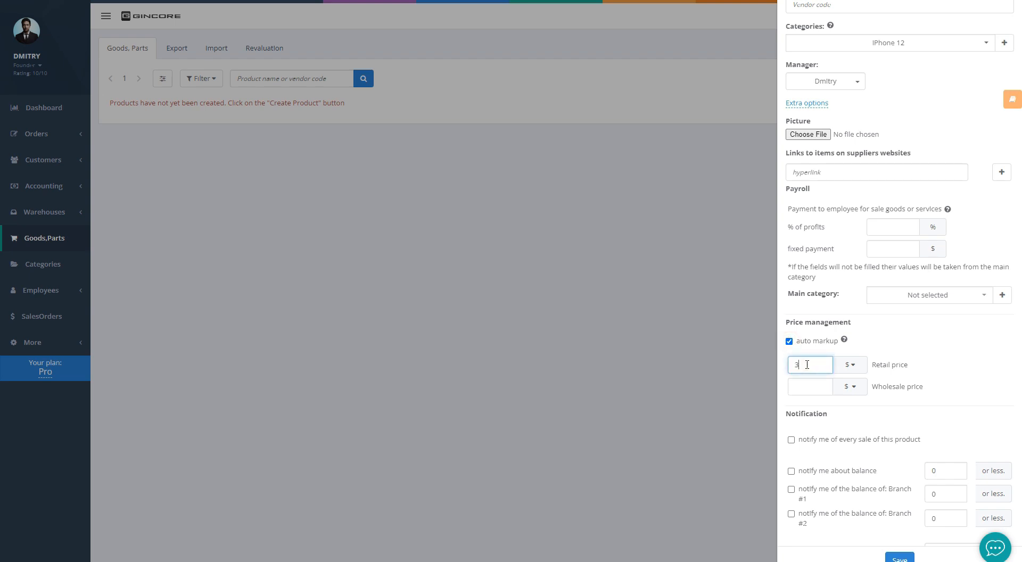
{"action": "left_click", "coordinate": [815, 386]}
{"action": "type", "text": "5"}
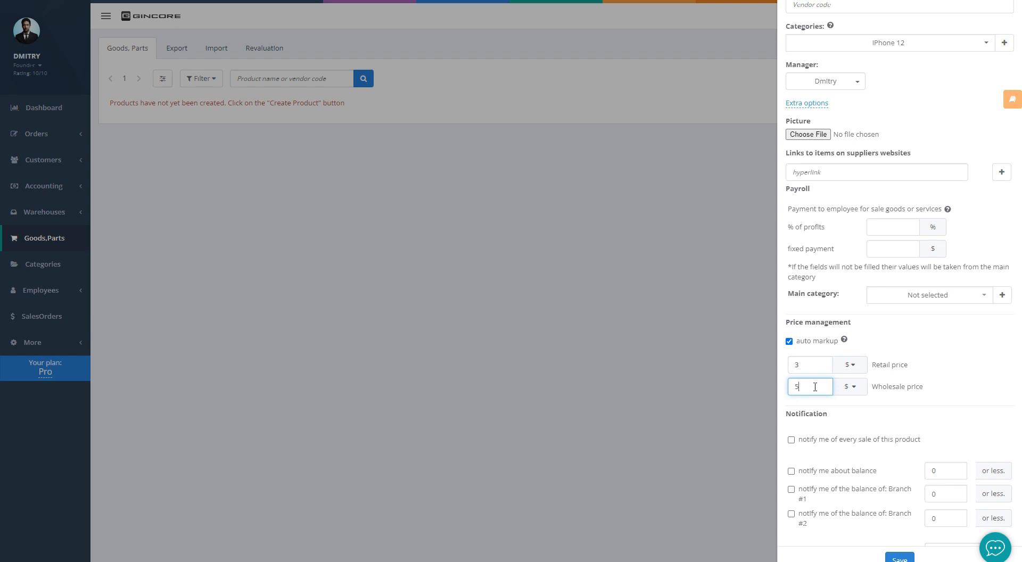
{"action": "left_click", "coordinate": [850, 387]}
Turn on minimum balance alerts of 10, 7 for Branch #1, 3 for Branch #2, and save the product
{"action": "scroll", "coordinate": [873, 405], "scroll_direction": "down", "scroll_amount": 1}
{"action": "left_click", "coordinate": [791, 440]}
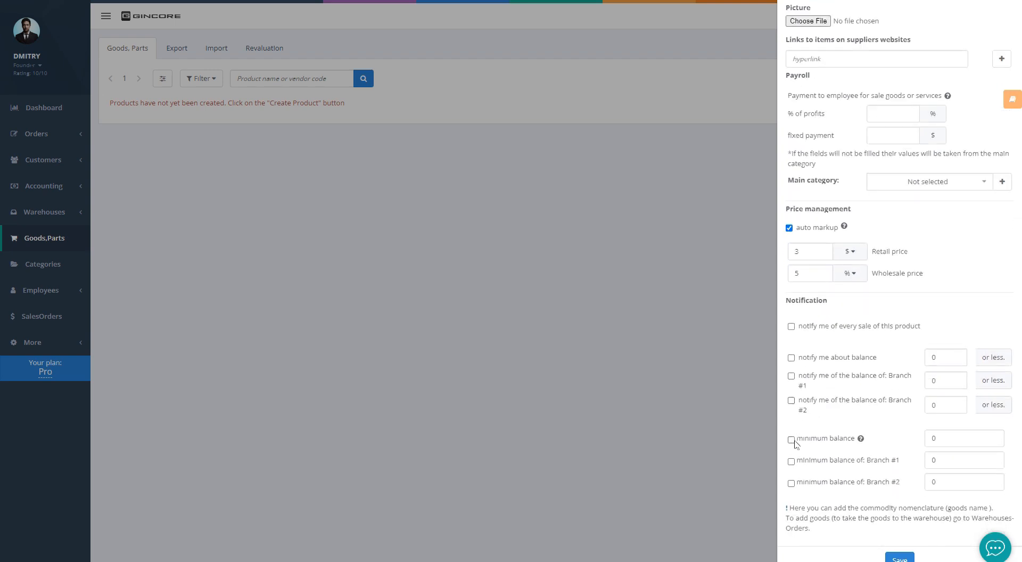
{"action": "left_click", "coordinate": [791, 462]}
{"action": "left_click", "coordinate": [791, 483]}
{"action": "left_click", "coordinate": [946, 437]}
{"action": "key", "text": "ctrl+a"}
{"action": "type", "text": "10"}
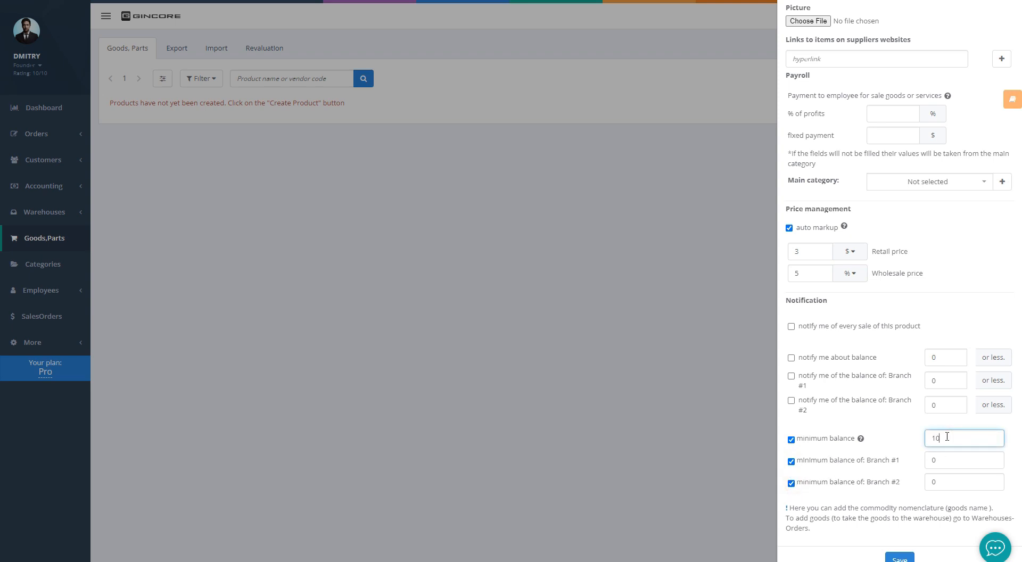
{"action": "left_click", "coordinate": [954, 459]}
{"action": "key", "text": "BackSpace"}
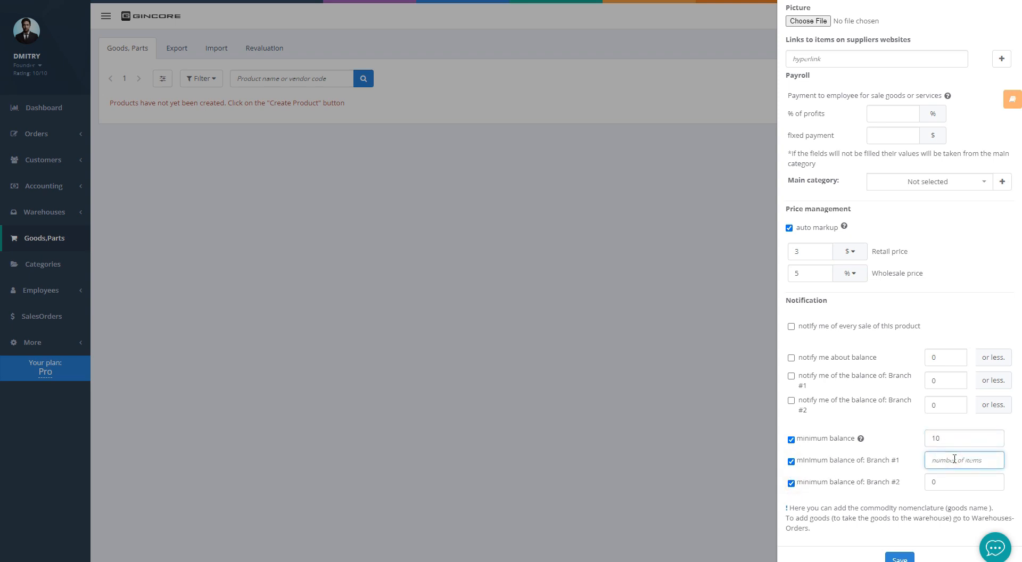
{"action": "type", "text": "7"}
{"action": "left_click", "coordinate": [954, 478]}
{"action": "key", "text": "BackSpace"}
{"action": "type", "text": "3"}
{"action": "left_click", "coordinate": [899, 557]}
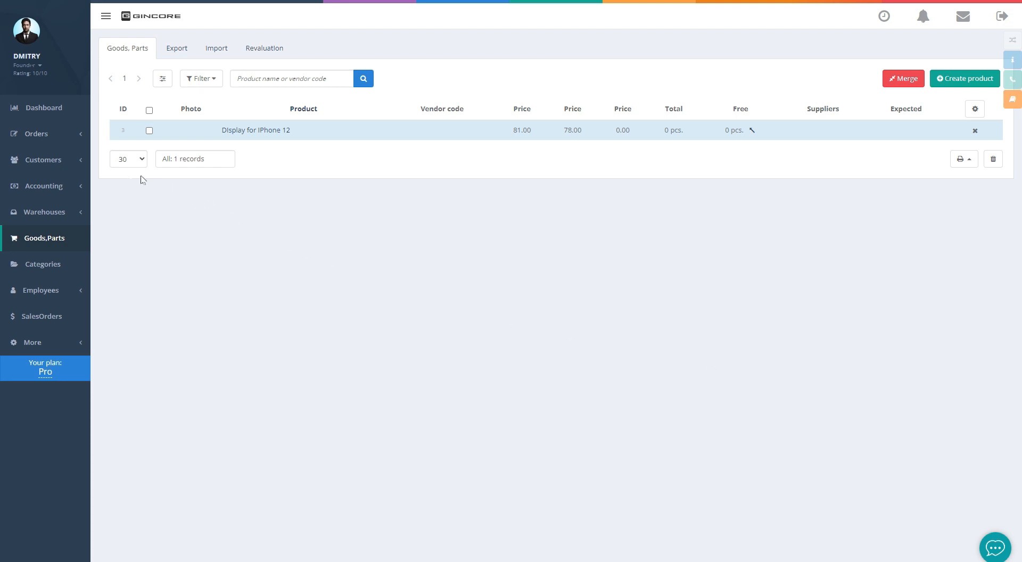
Start a new supplier order from GSM with delivery date 18-06-2023
{"action": "left_click", "coordinate": [38, 134]}
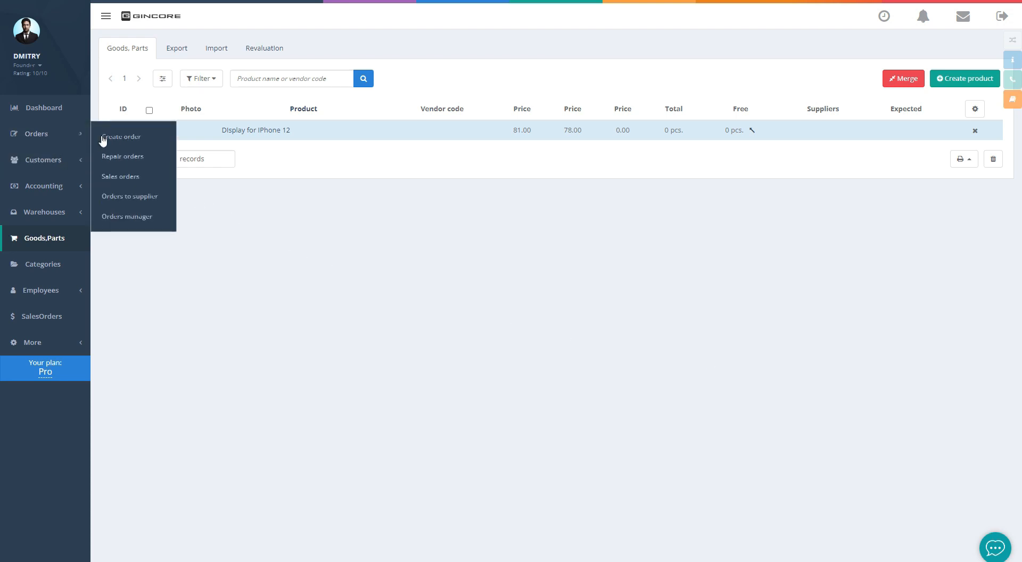
{"action": "left_click", "coordinate": [128, 197]}
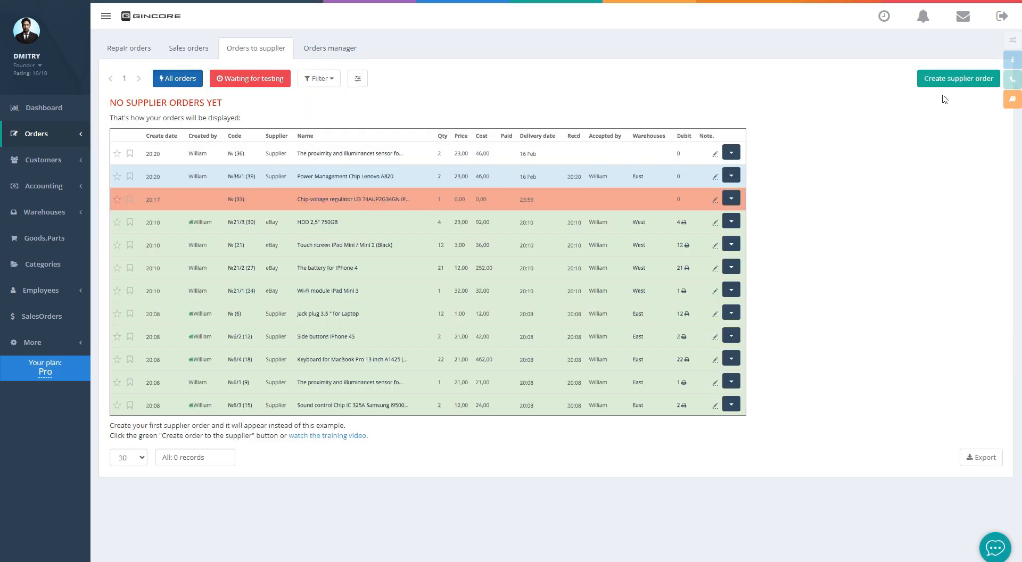
{"action": "left_click", "coordinate": [952, 81]}
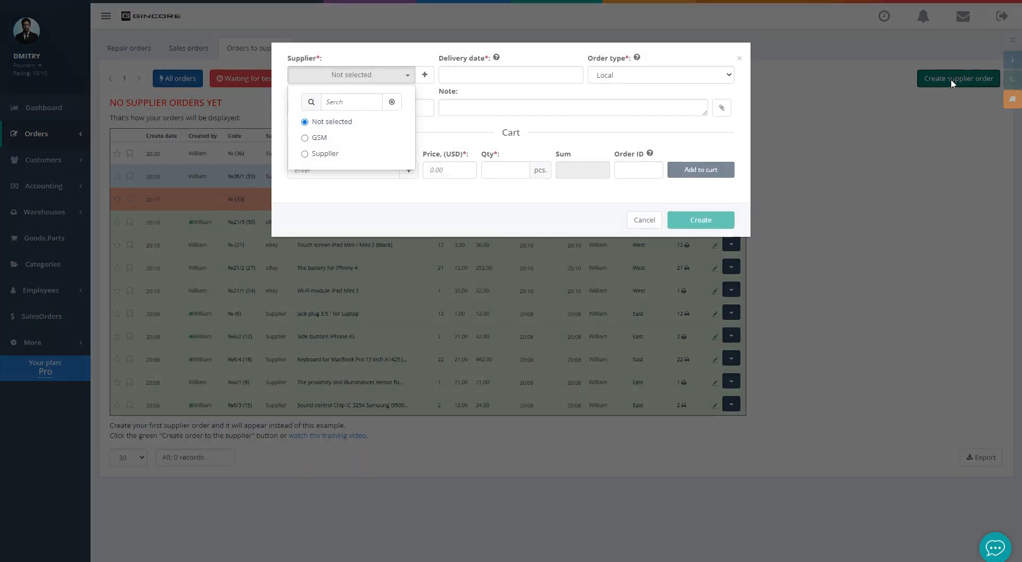
{"action": "left_click", "coordinate": [321, 138]}
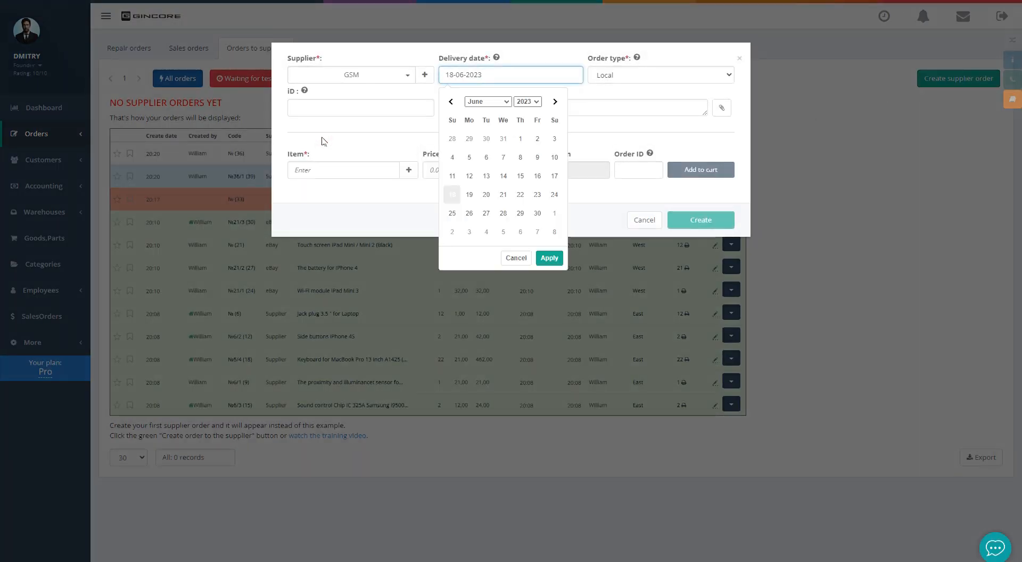
{"action": "left_click", "coordinate": [329, 138]}
{"action": "left_click", "coordinate": [424, 75]}
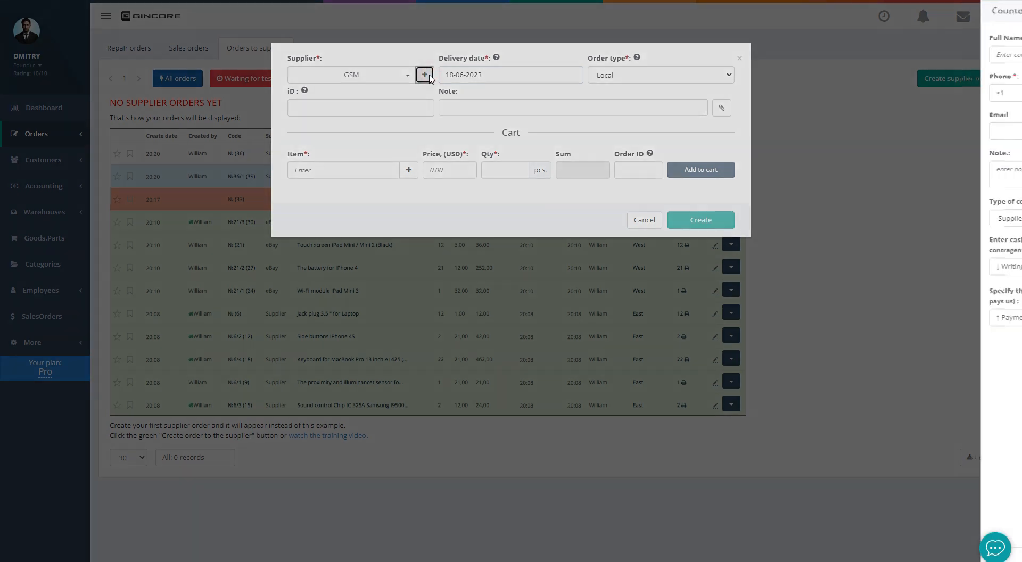
{"action": "left_click", "coordinate": [424, 92]}
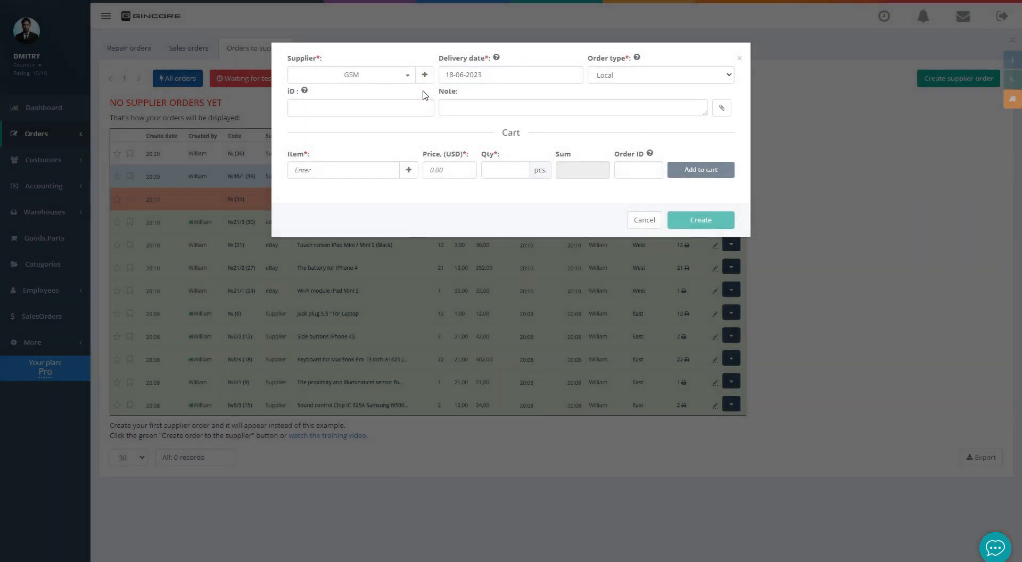
{"action": "left_click", "coordinate": [473, 77]}
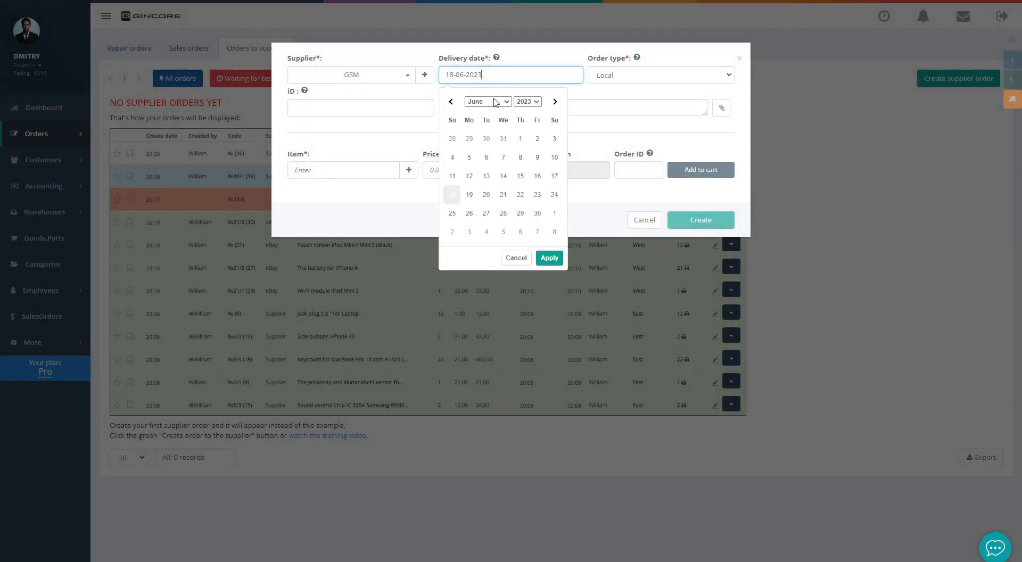
{"action": "left_click", "coordinate": [542, 256]}
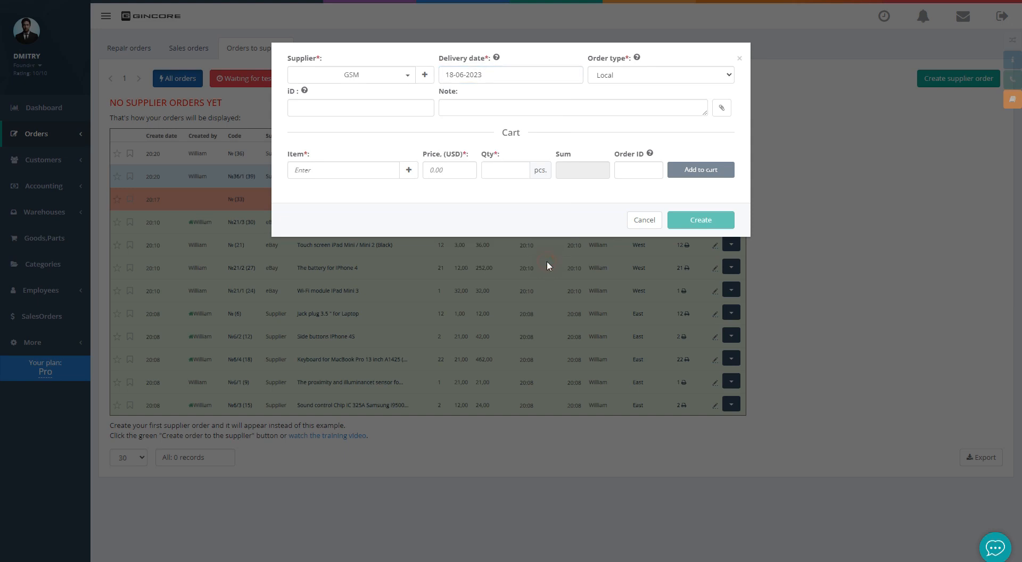
Add 3 Display for iPhone 12 at 32 each to the cart and create the order
{"action": "left_click", "coordinate": [633, 79]}
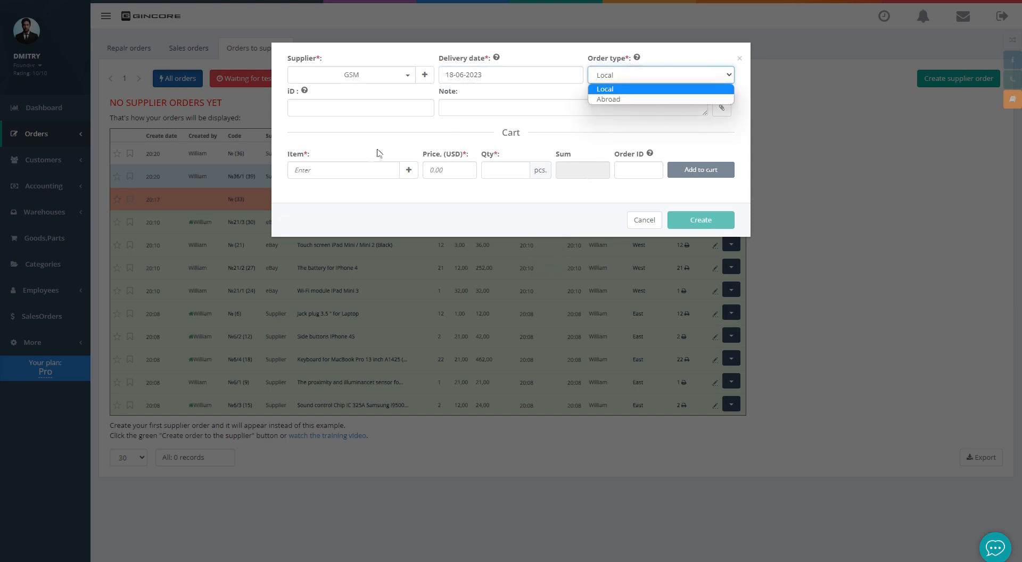
{"action": "left_click", "coordinate": [350, 170]}
{"action": "type", "text": "dis"}
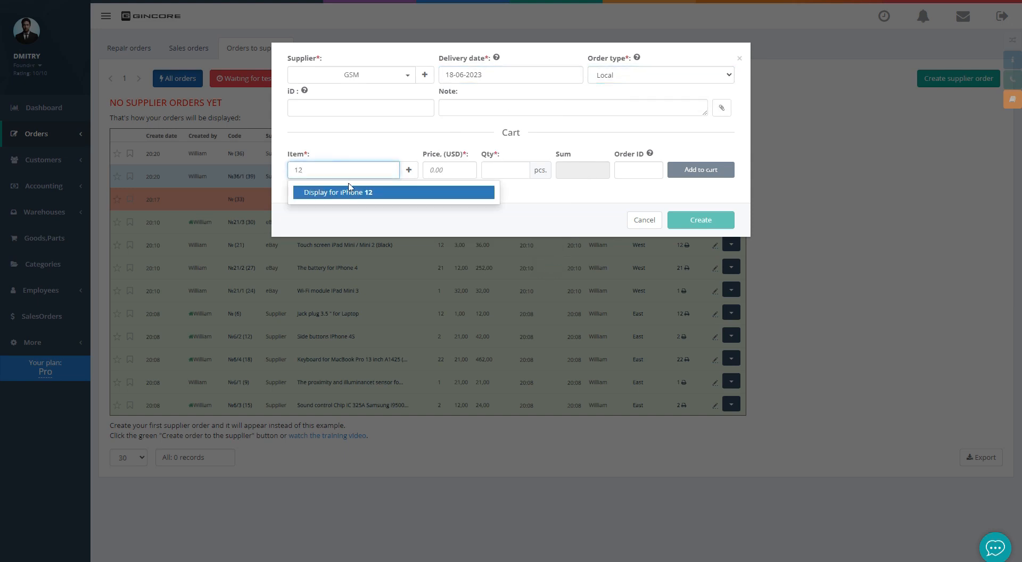
{"action": "left_click", "coordinate": [351, 192]}
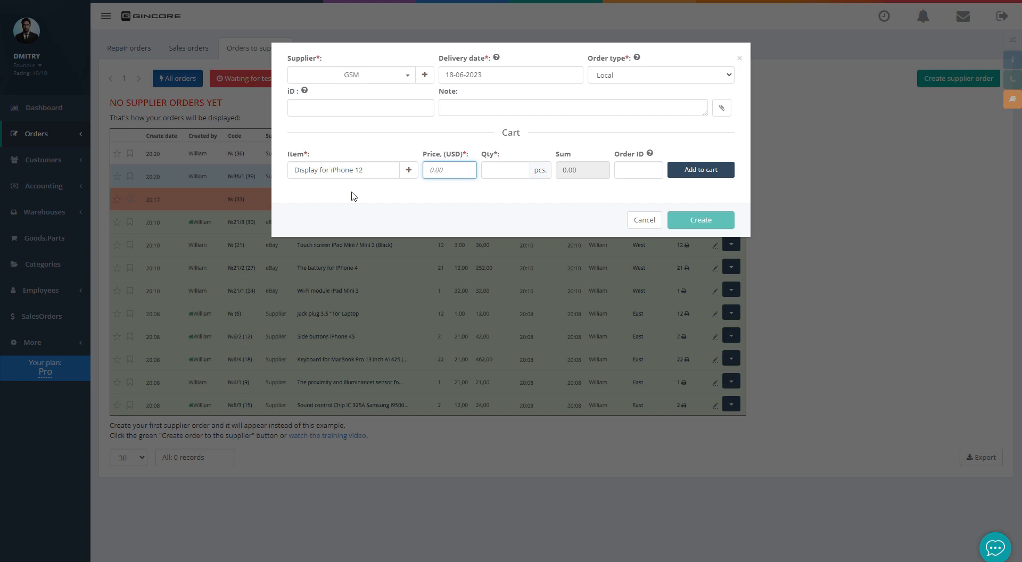
{"action": "left_click", "coordinate": [408, 169]}
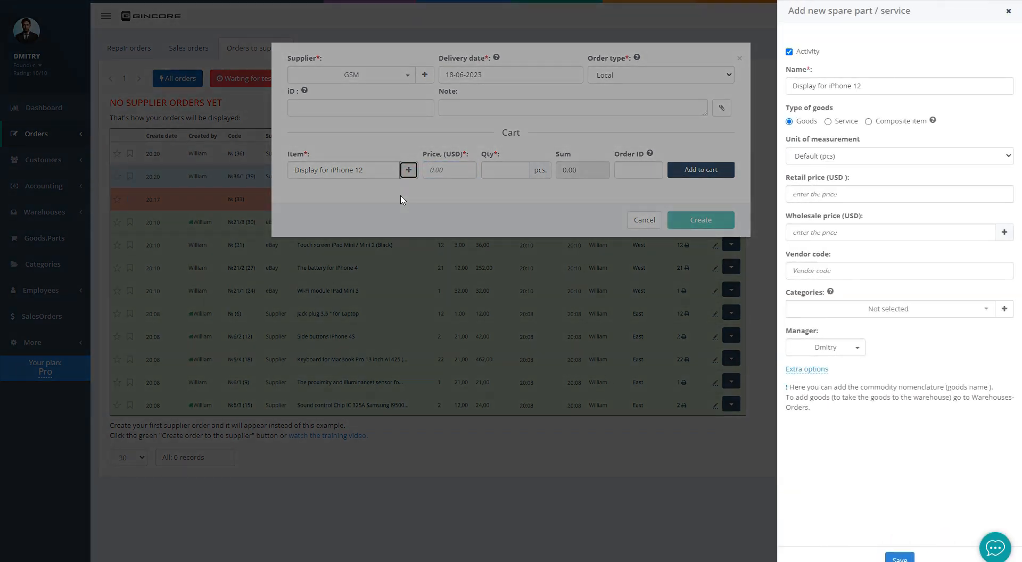
{"action": "left_click", "coordinate": [401, 200]}
{"action": "left_click", "coordinate": [440, 170]}
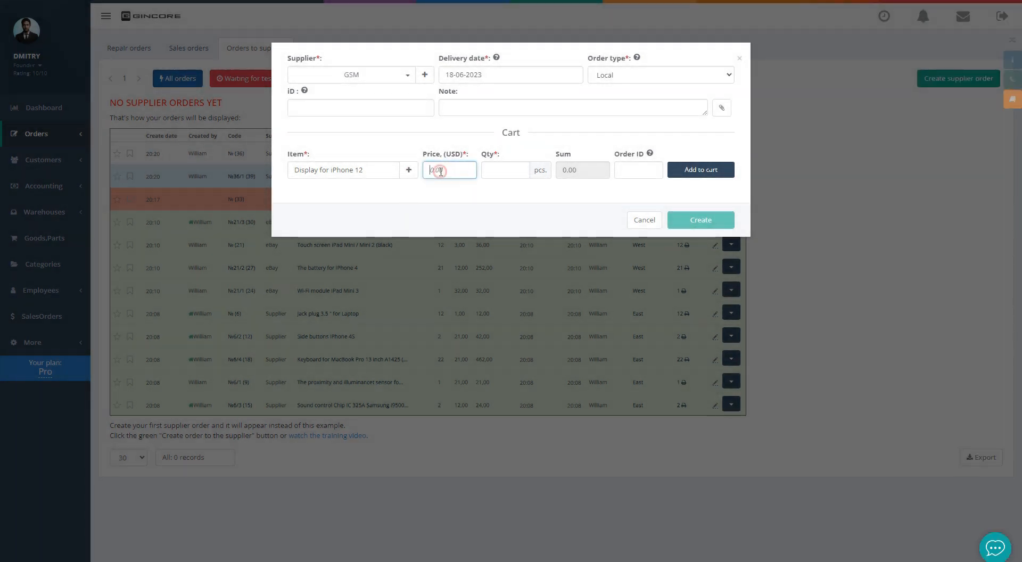
{"action": "type", "text": "32"}
{"action": "left_click", "coordinate": [491, 178]}
{"action": "type", "text": "3"}
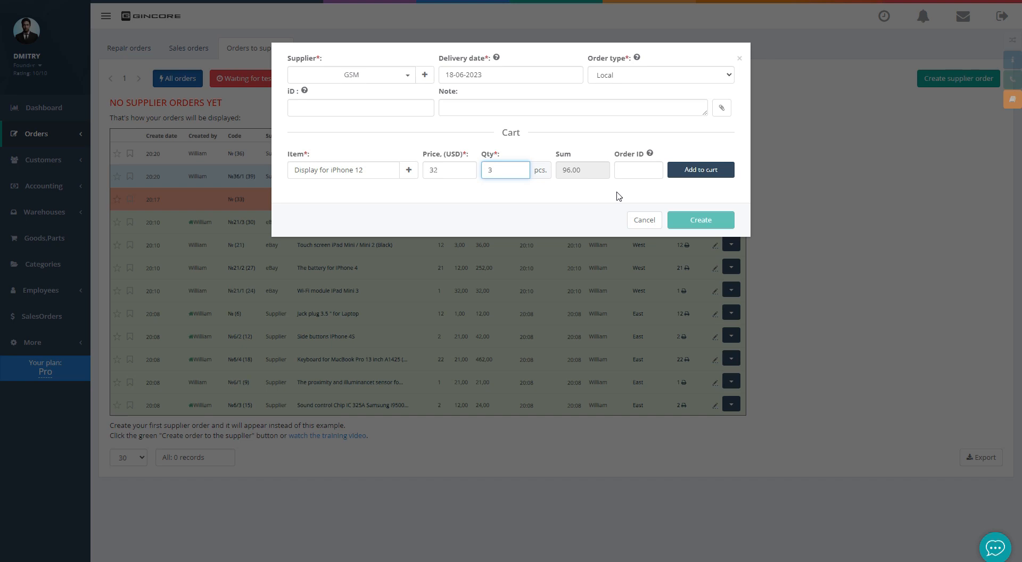
{"action": "left_click", "coordinate": [678, 174]}
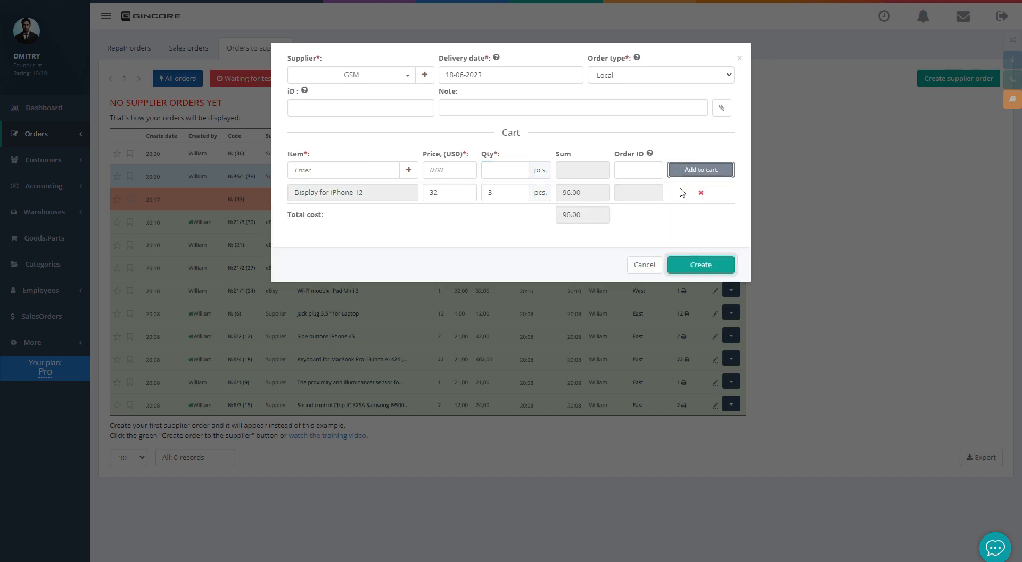
{"action": "left_click", "coordinate": [366, 171]}
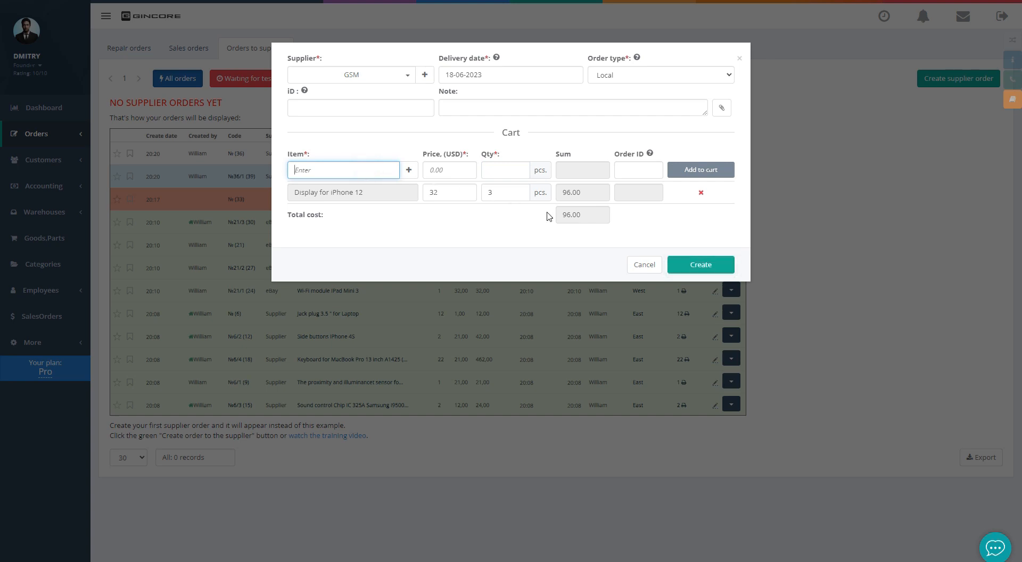
{"action": "left_click", "coordinate": [675, 262]}
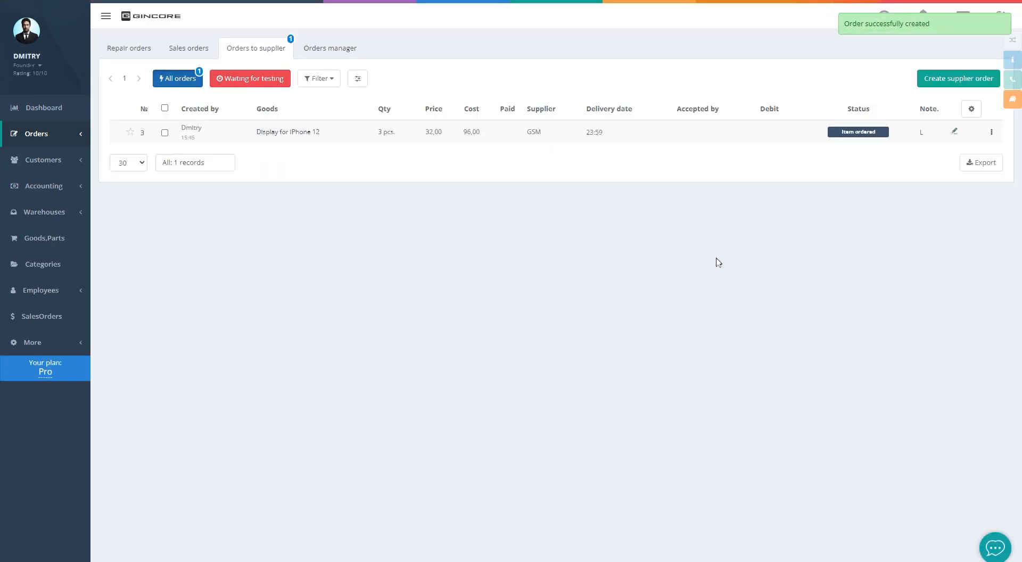
Accept 1 display from the supplier order into the Sales Floor warehouse
{"action": "left_click", "coordinate": [917, 133]}
{"action": "left_click", "coordinate": [521, 110]}
{"action": "key", "text": "BackSpace"}
{"action": "type", "text": "1"}
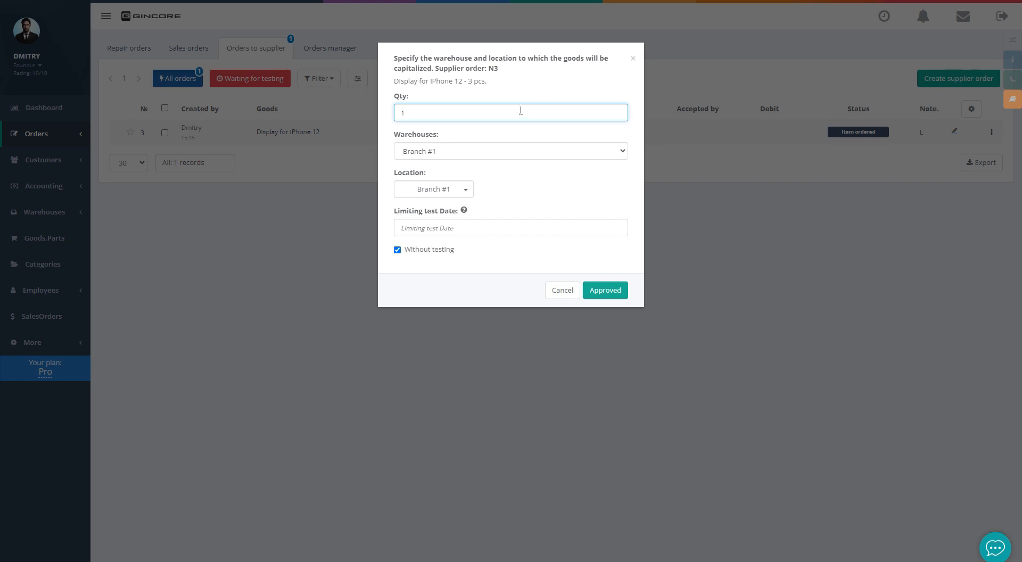
{"action": "left_click", "coordinate": [482, 153]}
{"action": "left_click", "coordinate": [477, 184]}
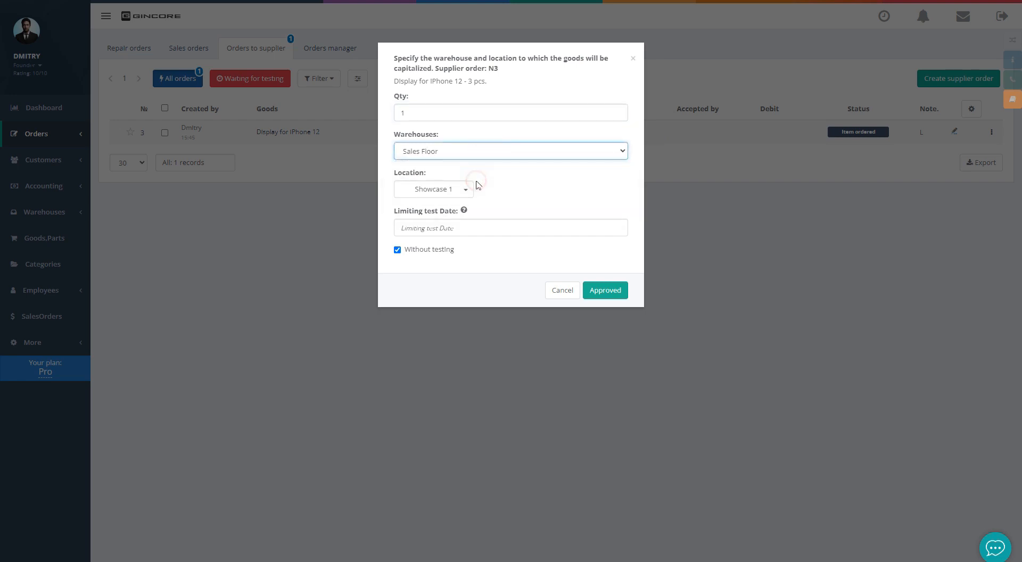
{"action": "left_click", "coordinate": [602, 290]}
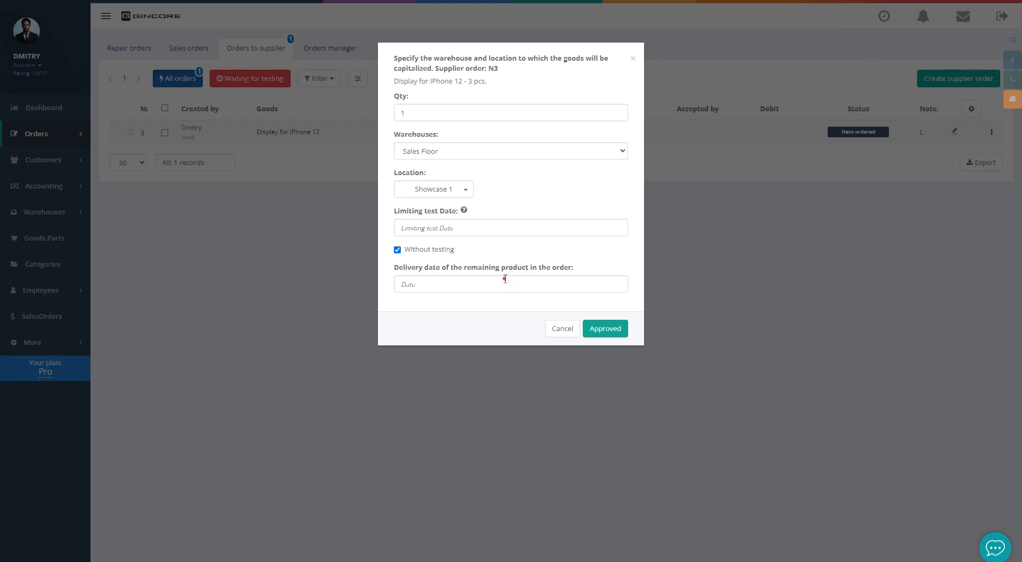
Set 20 June as the remaining items' delivery date, confirm, and dismiss the reminder
{"action": "left_click", "coordinate": [505, 279]}
{"action": "left_click", "coordinate": [441, 404]}
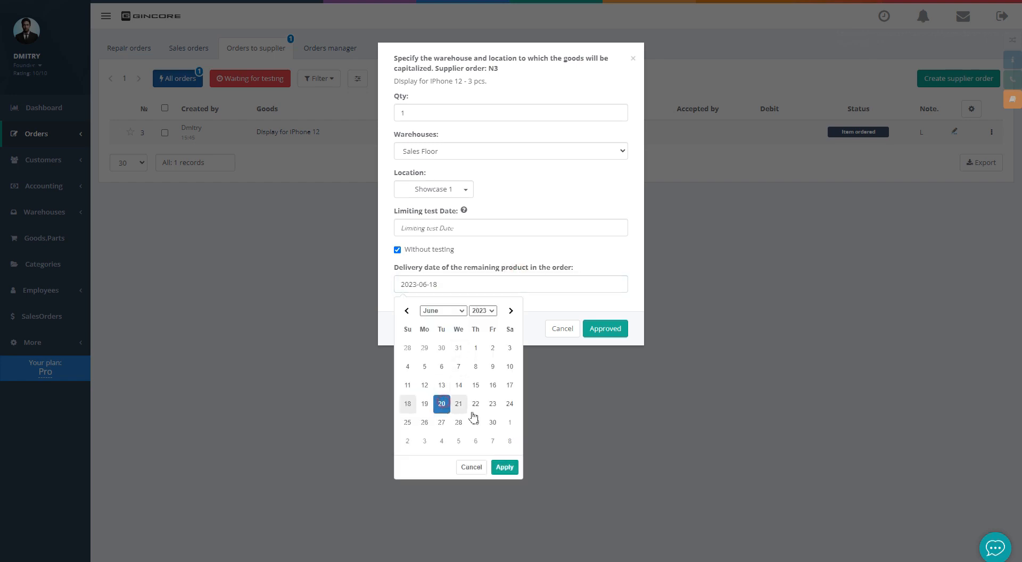
{"action": "left_click", "coordinate": [504, 467]}
{"action": "left_click", "coordinate": [604, 330]}
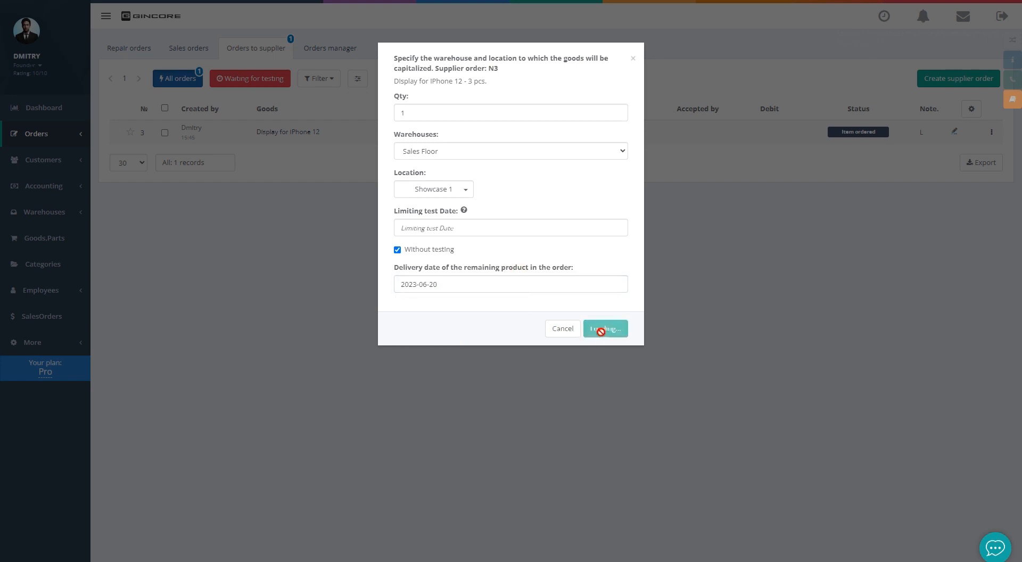
{"action": "left_click", "coordinate": [469, 84]}
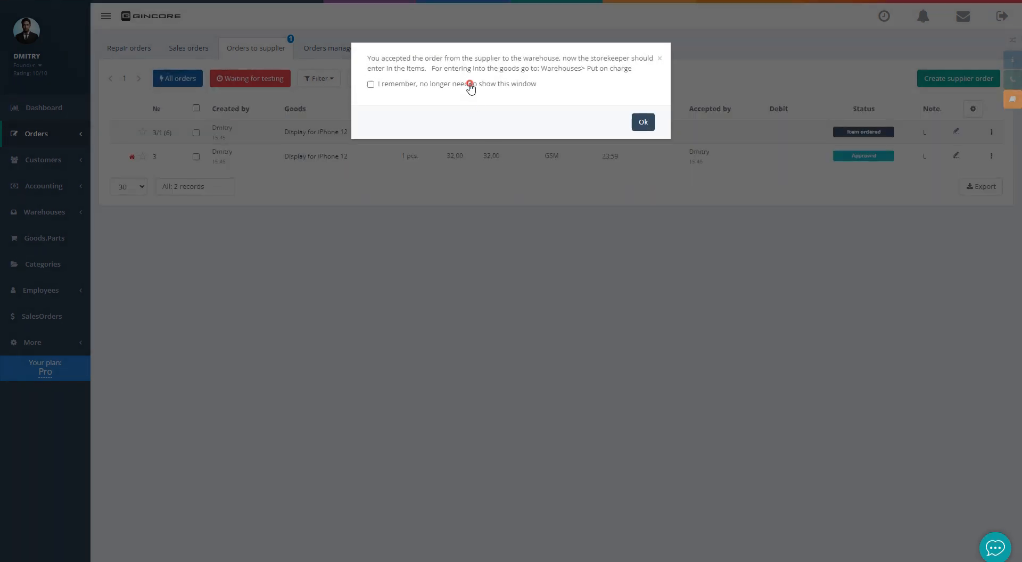
{"action": "left_click", "coordinate": [645, 122]}
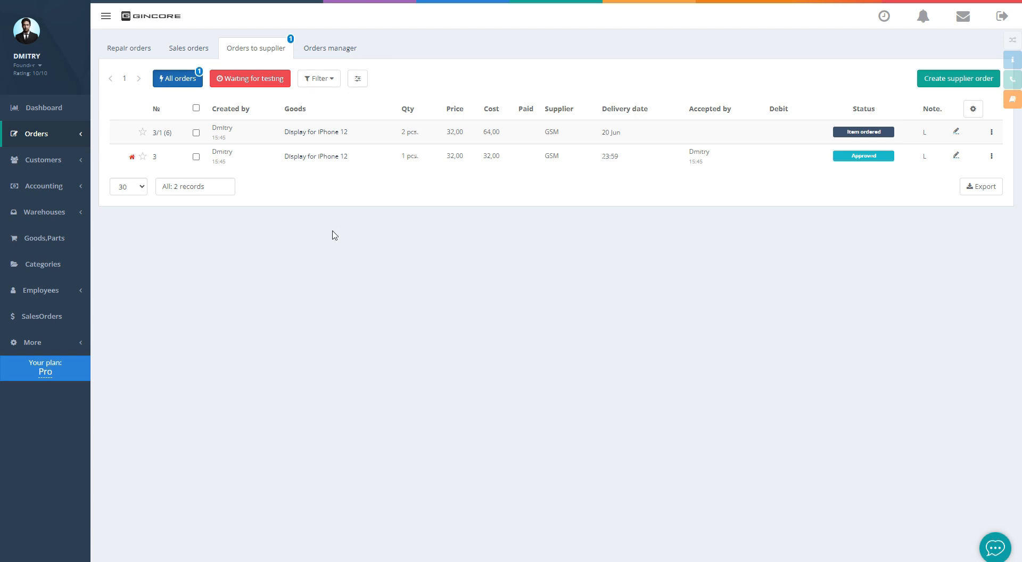
Debit order 3's display into stock with an automatically generated serial number
{"action": "mouse_move", "coordinate": [54, 217]}
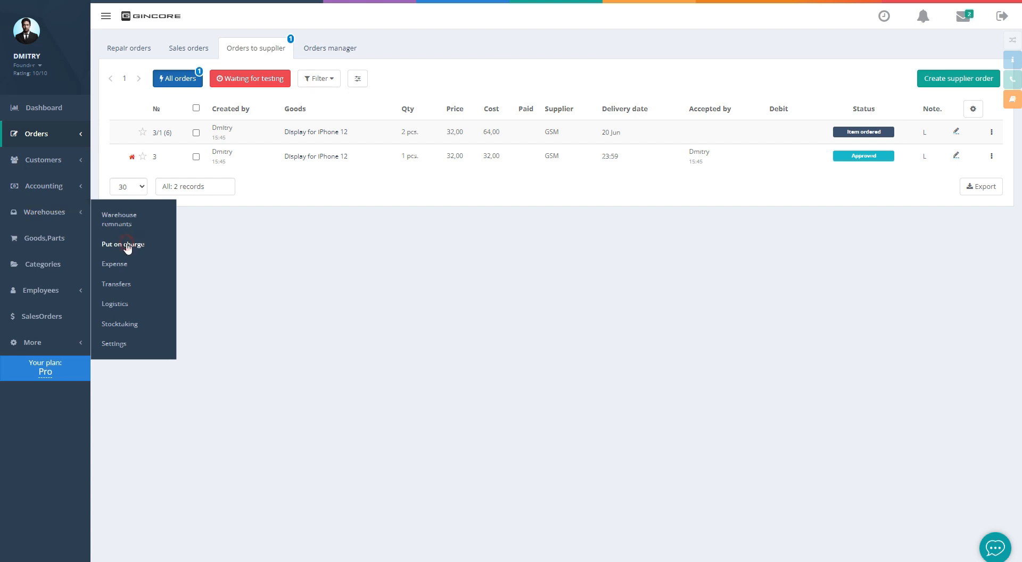
{"action": "left_click", "coordinate": [127, 246]}
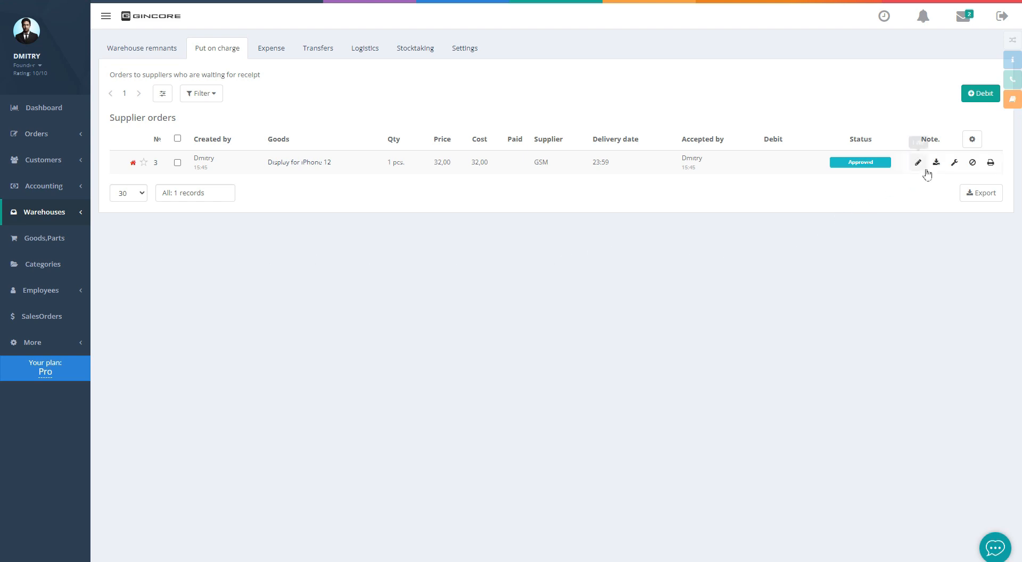
{"action": "left_click", "coordinate": [936, 162]}
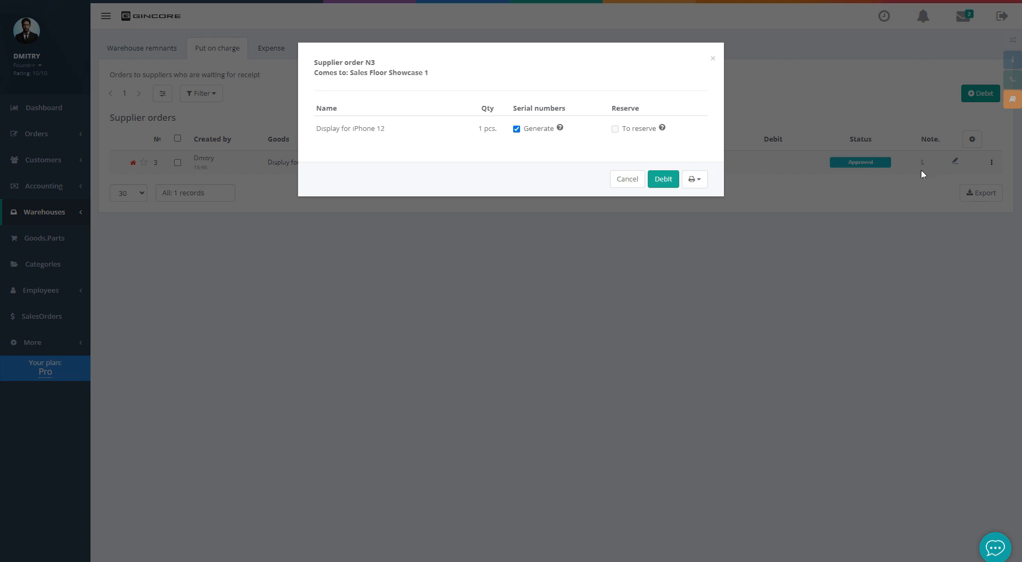
{"action": "left_click", "coordinate": [534, 130]}
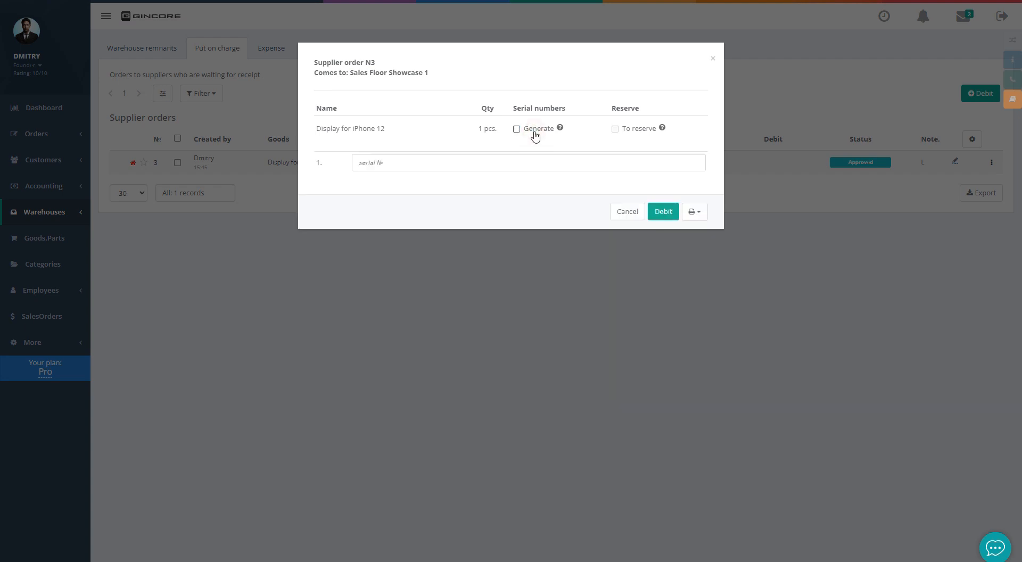
{"action": "left_click", "coordinate": [535, 131]}
{"action": "left_click", "coordinate": [660, 179]}
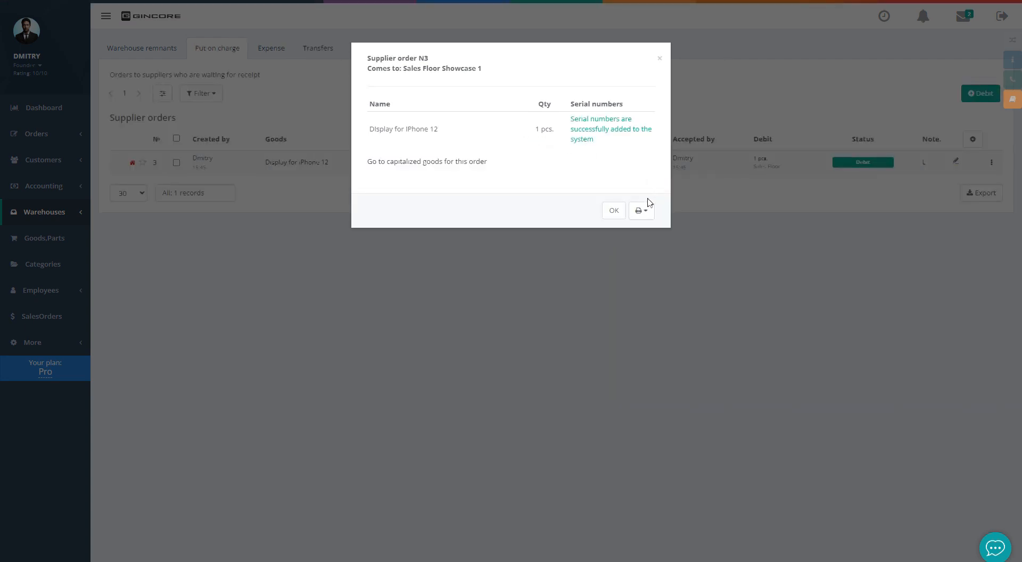
Close the debit confirmation without printing labels and view the warehouse remnants
{"action": "left_click", "coordinate": [647, 211]}
{"action": "left_click", "coordinate": [642, 236]}
{"action": "left_click", "coordinate": [645, 253]}
{"action": "left_click", "coordinate": [646, 254]}
{"action": "left_click", "coordinate": [640, 236]}
{"action": "left_click", "coordinate": [614, 211]}
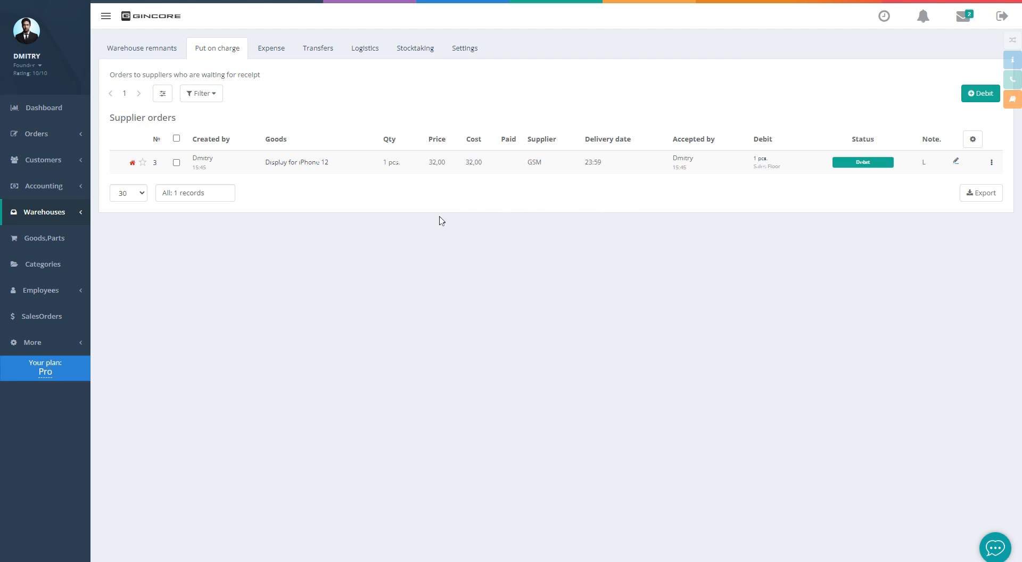
{"action": "left_click", "coordinate": [149, 47]}
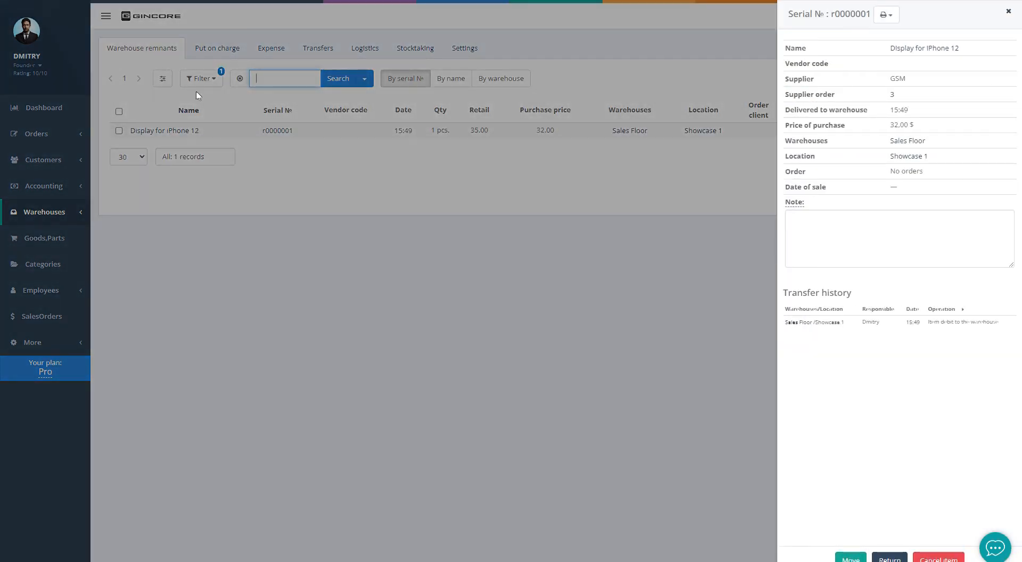
Close the serial panel, return to Put on charge, and bring up the Debit options
{"action": "left_click", "coordinate": [297, 157]}
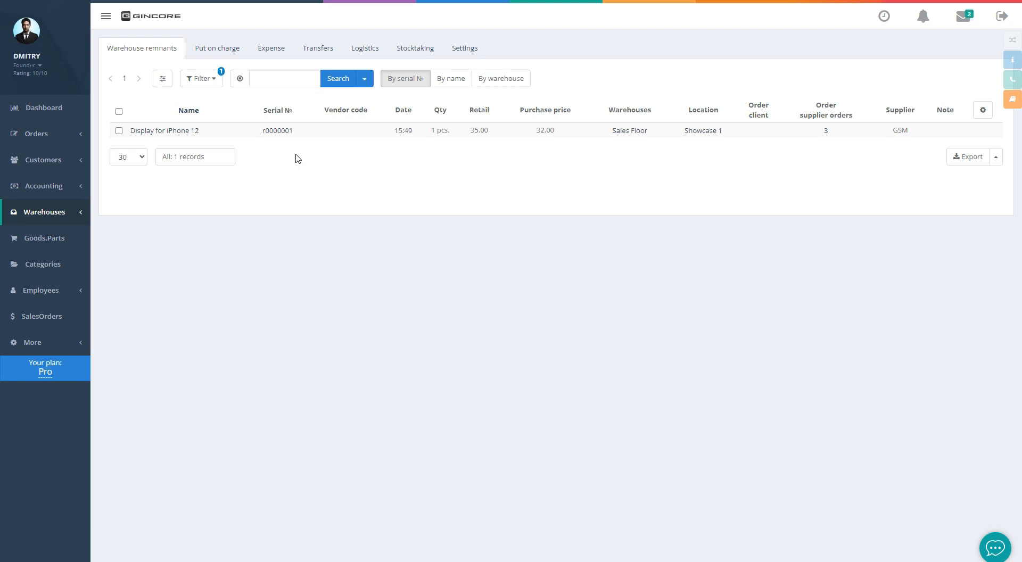
{"action": "left_click", "coordinate": [217, 50]}
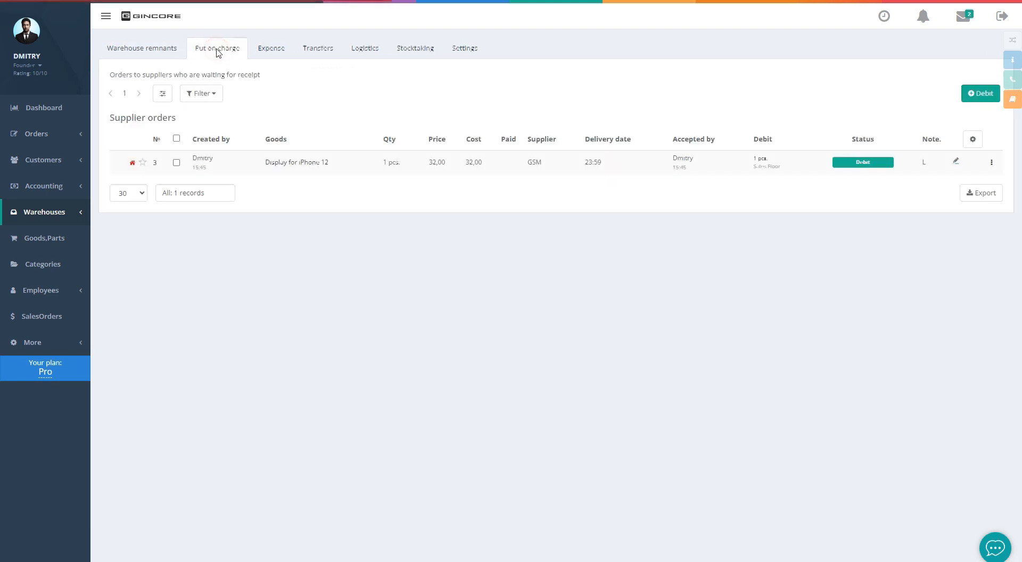
{"action": "left_click", "coordinate": [964, 96]}
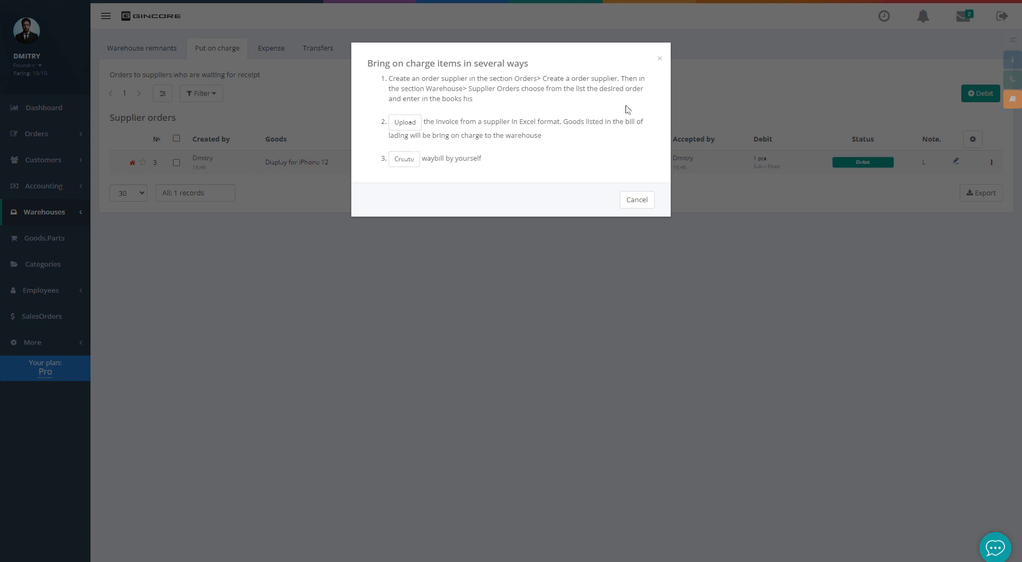
Start a manual waybill from GSM into Sales Floor Showcase 2 with the default date
{"action": "left_click", "coordinate": [396, 159]}
{"action": "left_click", "coordinate": [322, 136]}
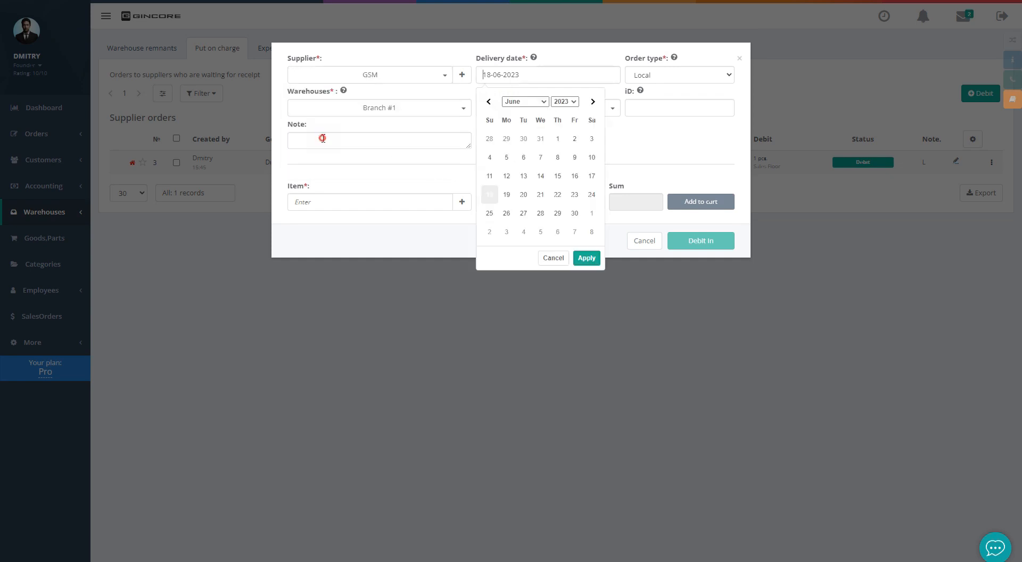
{"action": "left_click", "coordinate": [585, 258]}
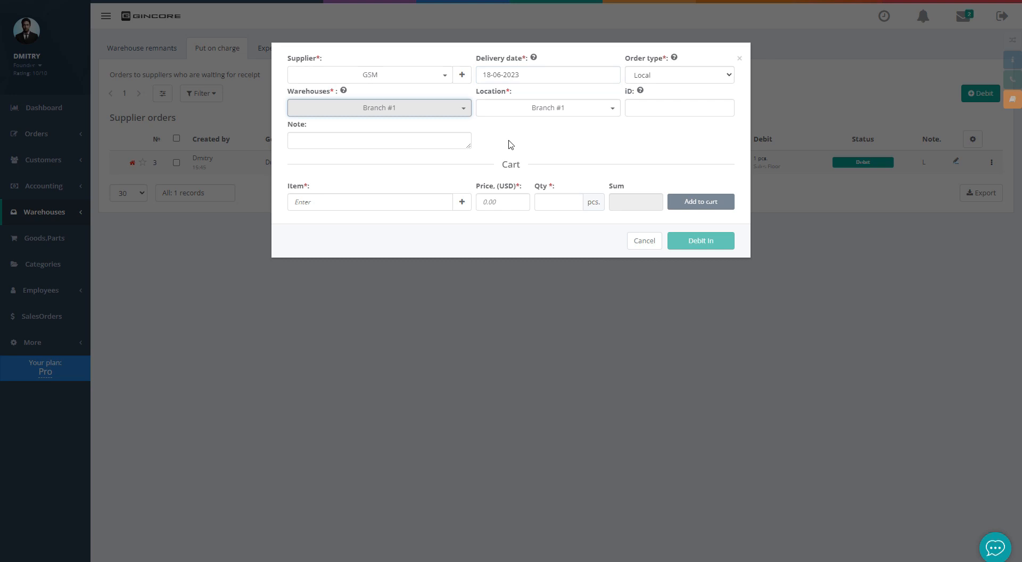
{"action": "left_click", "coordinate": [425, 109]}
{"action": "left_click", "coordinate": [328, 170]}
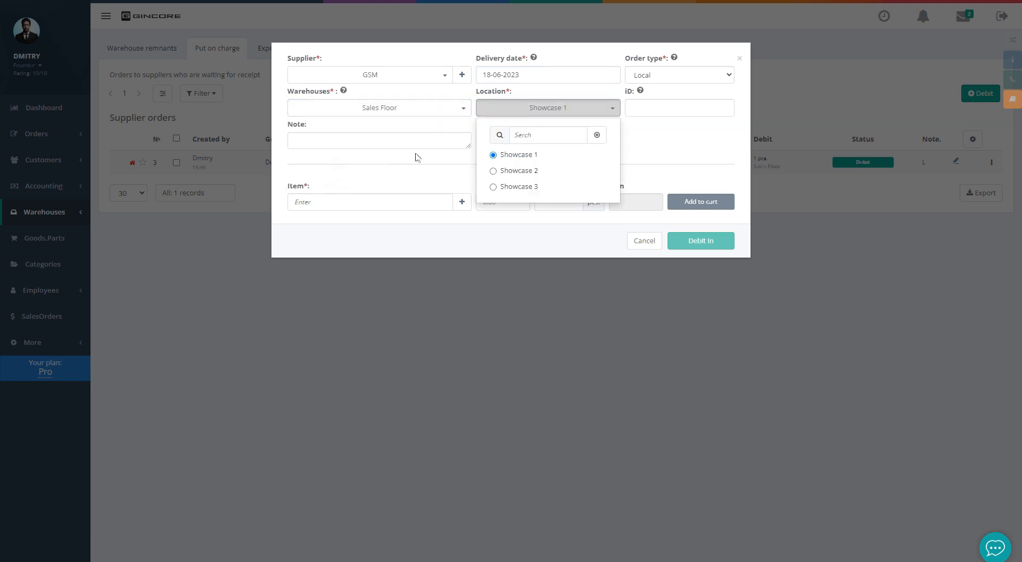
{"action": "left_click", "coordinate": [506, 171]}
Add 2 Display for iPhone 12 at 32 each to the cart
{"action": "type", "text": "12"}
{"action": "left_click", "coordinate": [391, 225]}
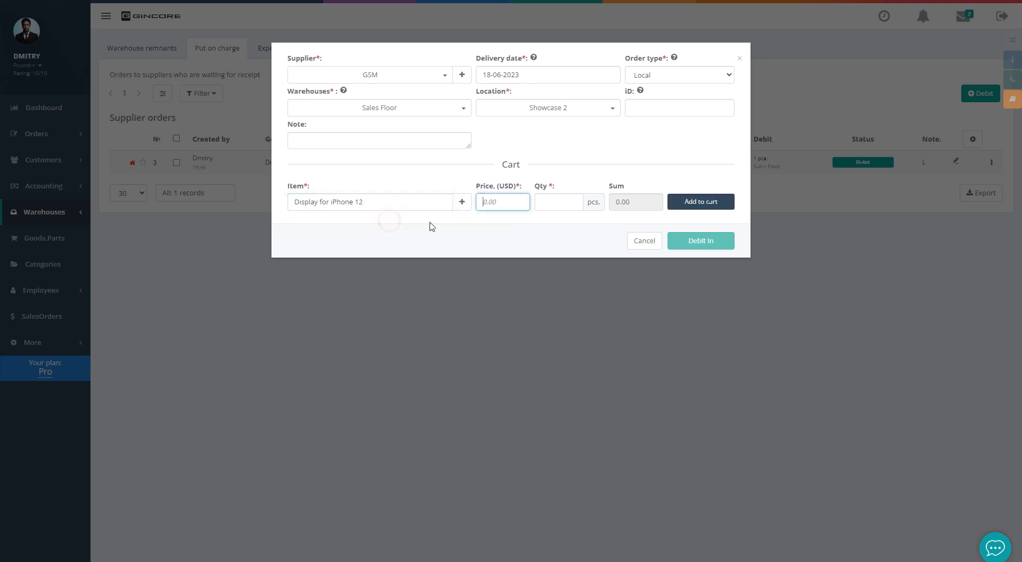
{"action": "type", "text": "32"}
{"action": "key", "text": "Tab"}
{"action": "type", "text": "2"}
{"action": "left_click", "coordinate": [565, 227]}
{"action": "left_click", "coordinate": [698, 205]}
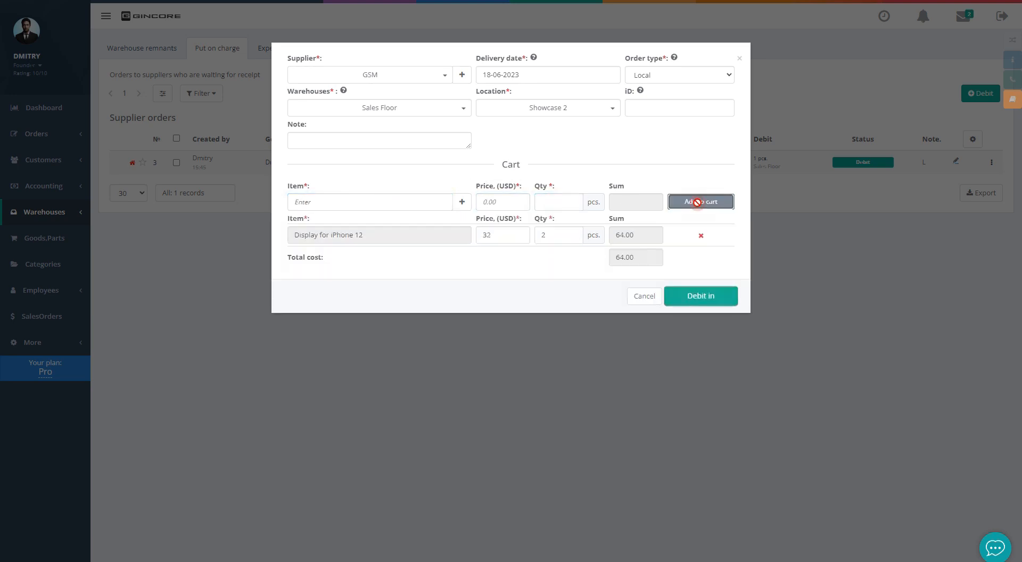
Debit the cart into stock with generated serial numbers and dismiss the confirmation
{"action": "left_click", "coordinate": [695, 293]}
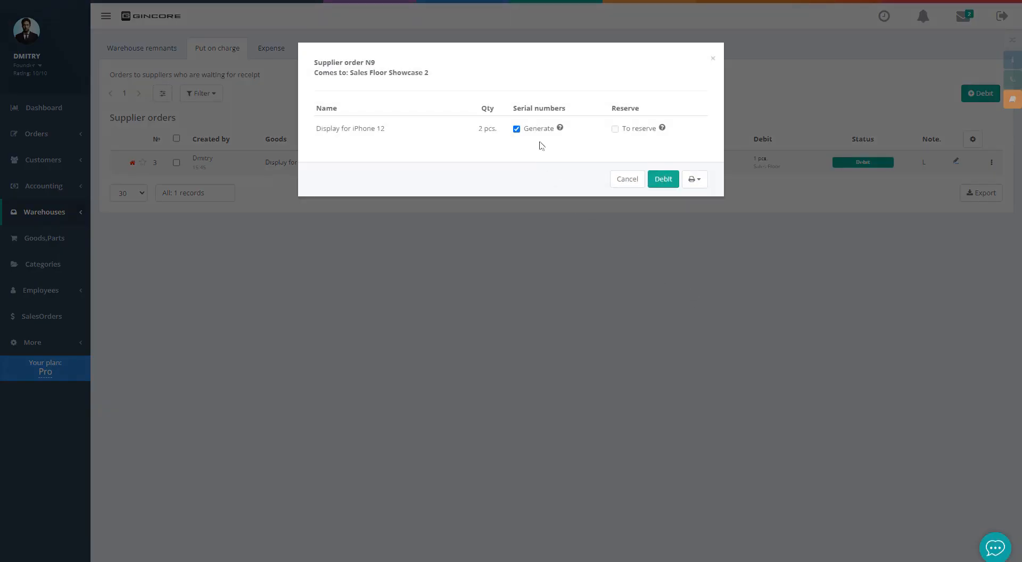
{"action": "left_click", "coordinate": [539, 130]}
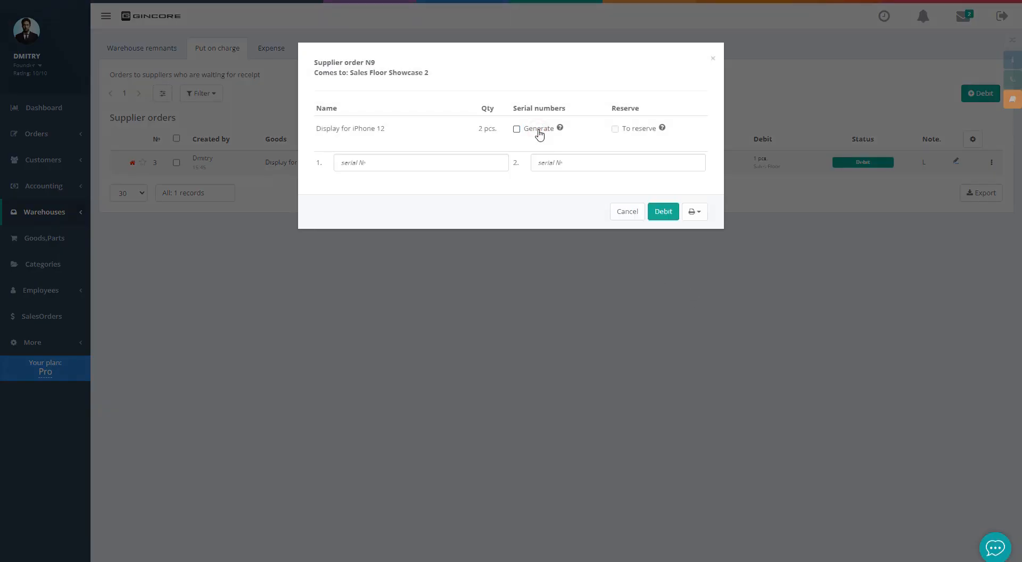
{"action": "left_click", "coordinate": [538, 131]}
{"action": "left_click", "coordinate": [691, 179]}
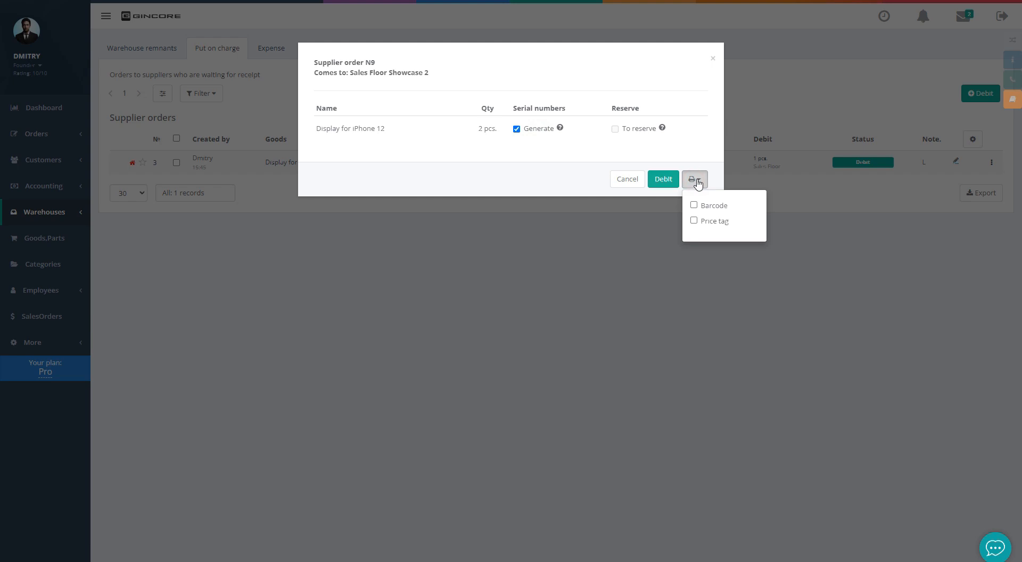
{"action": "left_click", "coordinate": [693, 179]}
{"action": "left_click", "coordinate": [663, 179]}
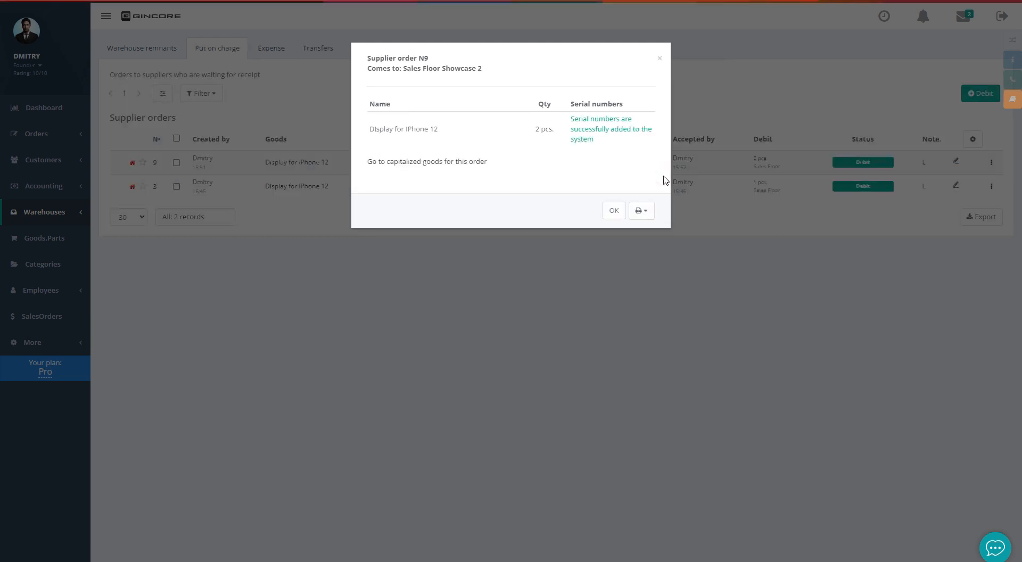
{"action": "left_click", "coordinate": [614, 211]}
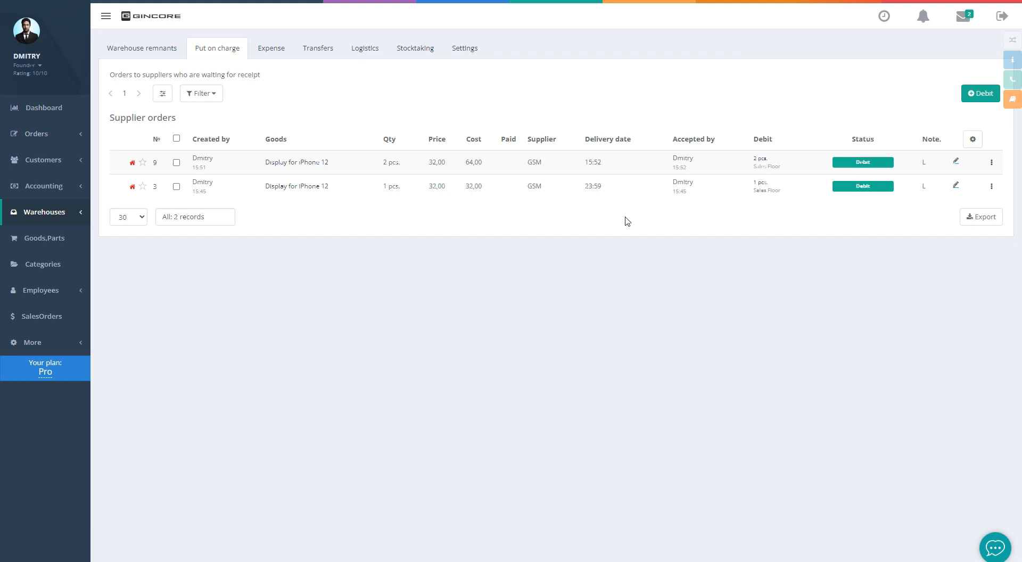
Start a new order and enter the client's phone number and full name
{"action": "mouse_move", "coordinate": [59, 137]}
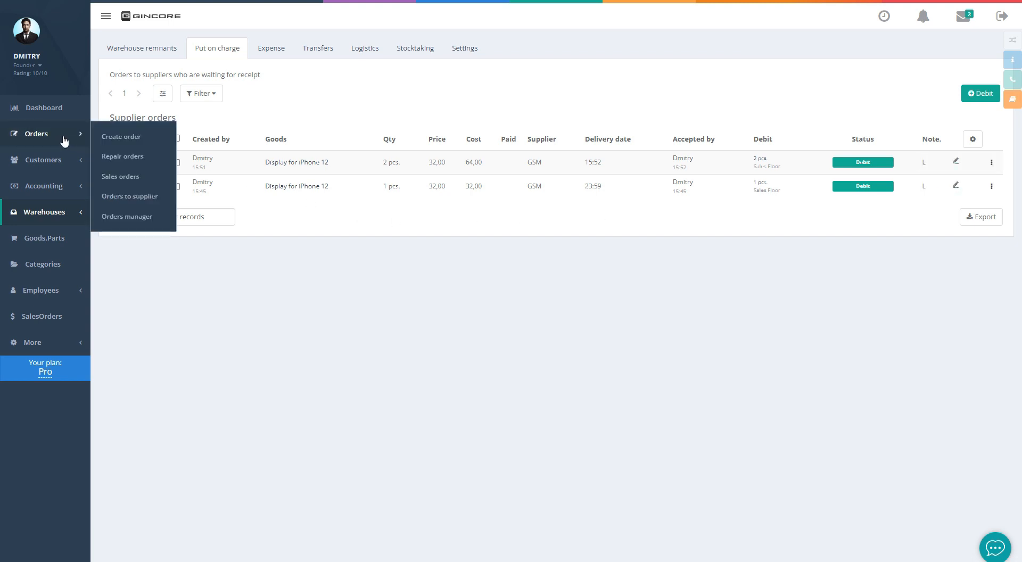
{"action": "left_click", "coordinate": [122, 137]}
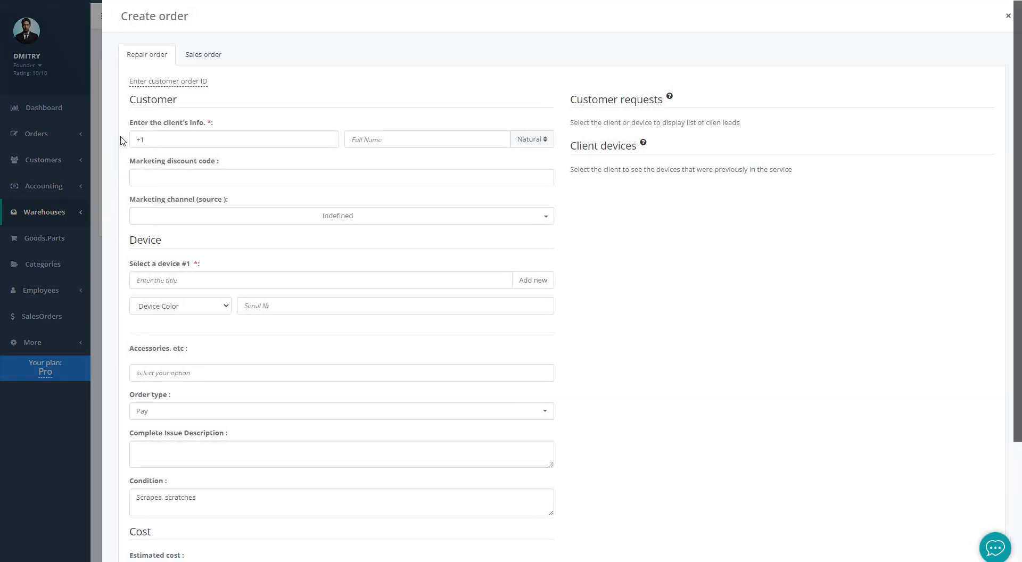
{"action": "left_click", "coordinate": [162, 138]}
{"action": "type", "text": "2122000002"}
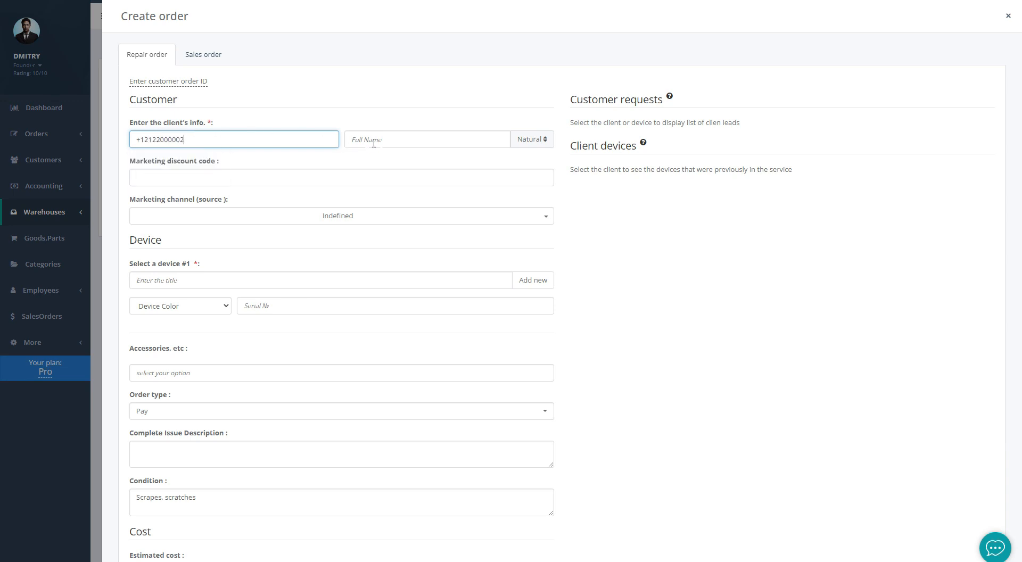
{"action": "left_click", "coordinate": [386, 141]}
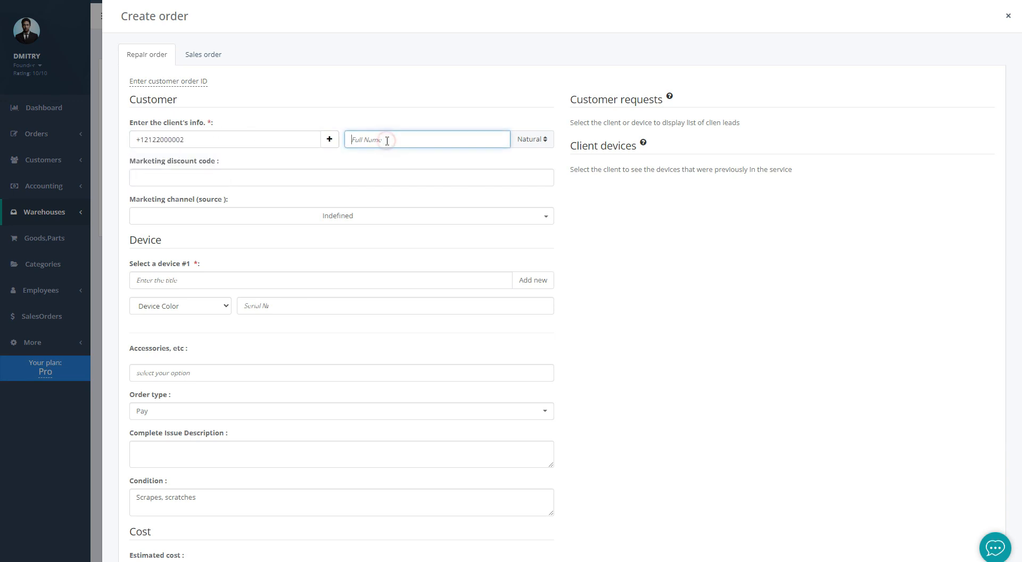
{"action": "type", "text": "Josh"}
{"action": "left_click", "coordinate": [561, 167]}
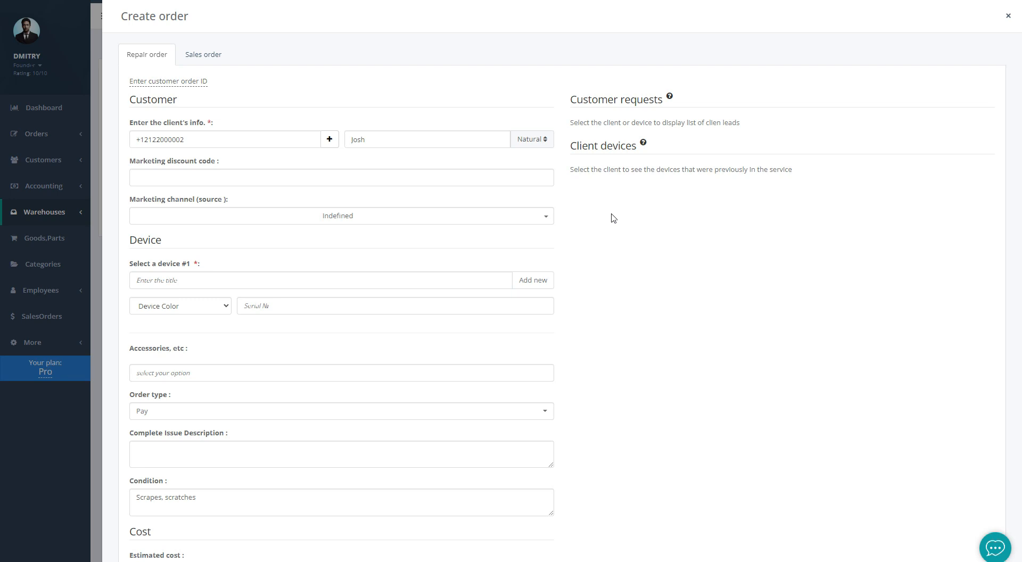
Set the device to a Black IPhone 12 and enter its serial number
{"action": "left_click", "coordinate": [314, 276]}
{"action": "type", "text": "12"}
{"action": "left_click", "coordinate": [196, 303]}
{"action": "left_click", "coordinate": [181, 306]}
{"action": "left_click", "coordinate": [165, 329]}
{"action": "left_click", "coordinate": [271, 305]}
{"action": "type", "text": "815498431984"}
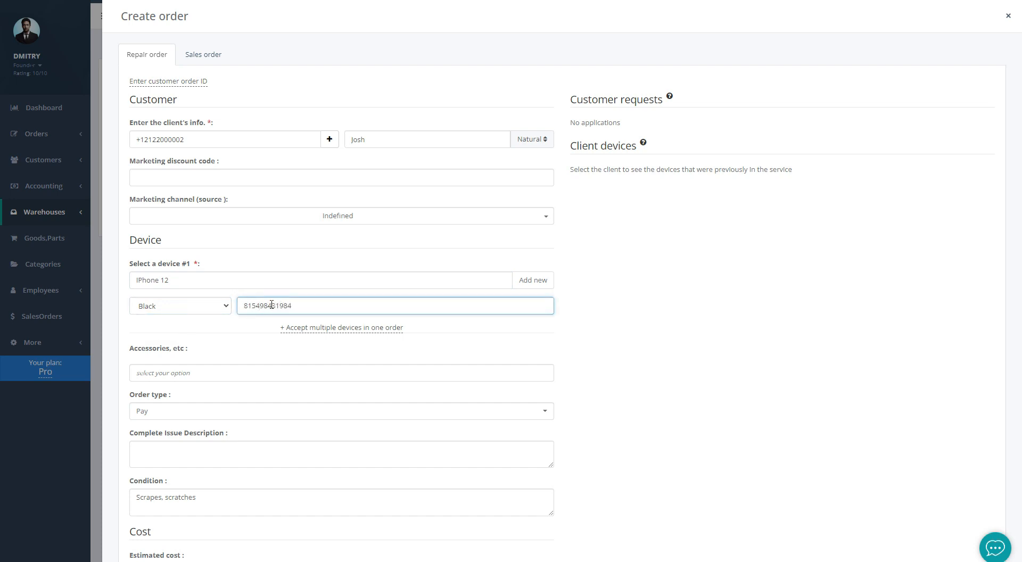
{"action": "left_click", "coordinate": [225, 347]}
Enter the estimated cost 54 and set the completion date to 20-06-2023
{"action": "scroll", "coordinate": [228, 349], "scroll_direction": "down", "scroll_amount": 3}
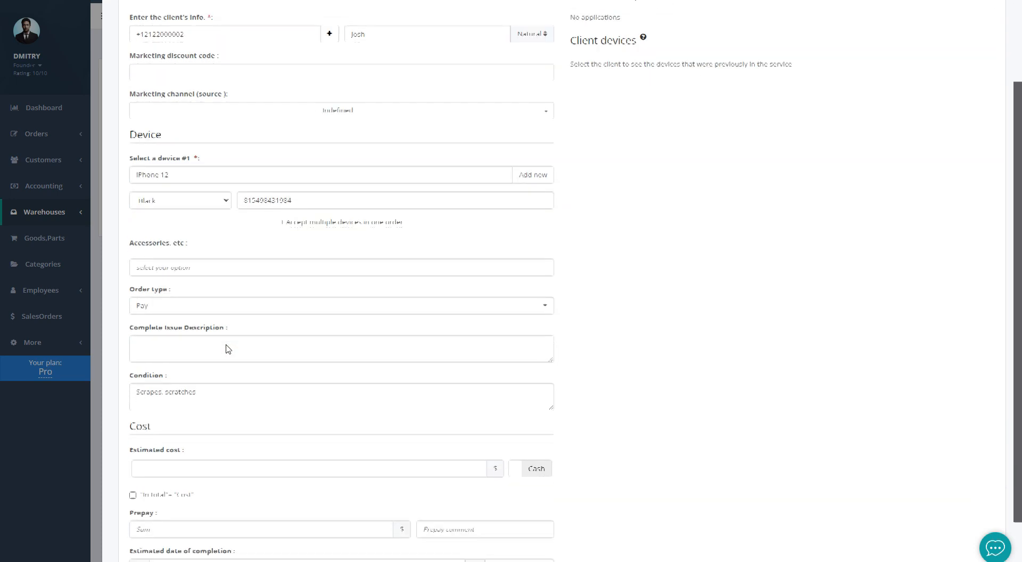
{"action": "left_click", "coordinate": [198, 399]}
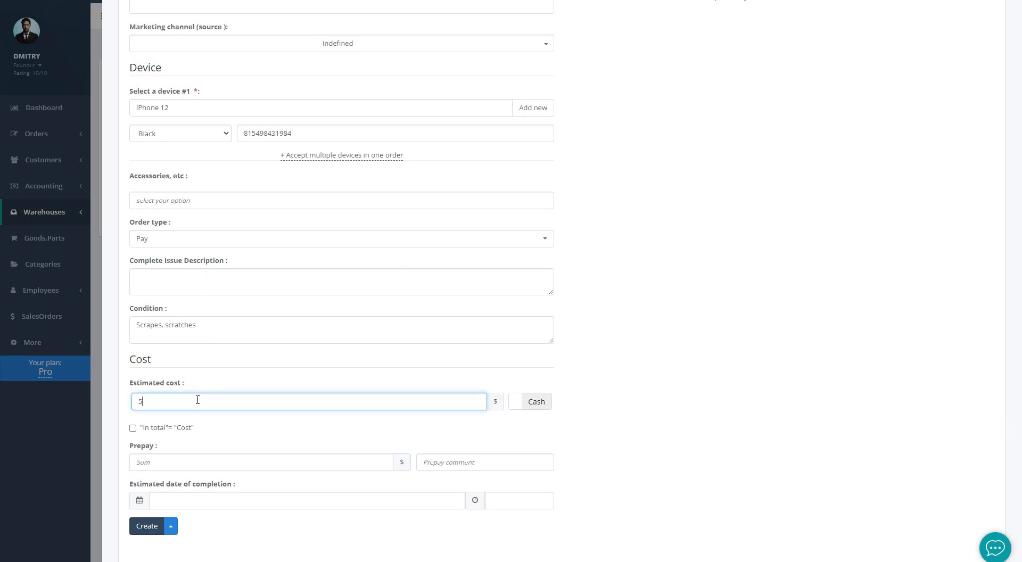
{"action": "left_click", "coordinate": [197, 497]}
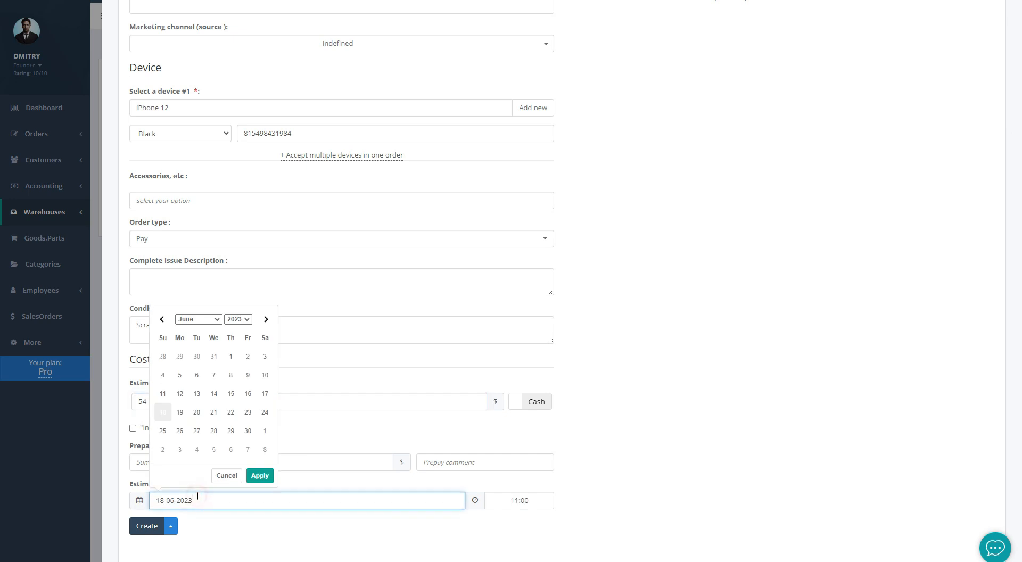
{"action": "left_click", "coordinate": [196, 412]}
{"action": "left_click", "coordinate": [259, 476]}
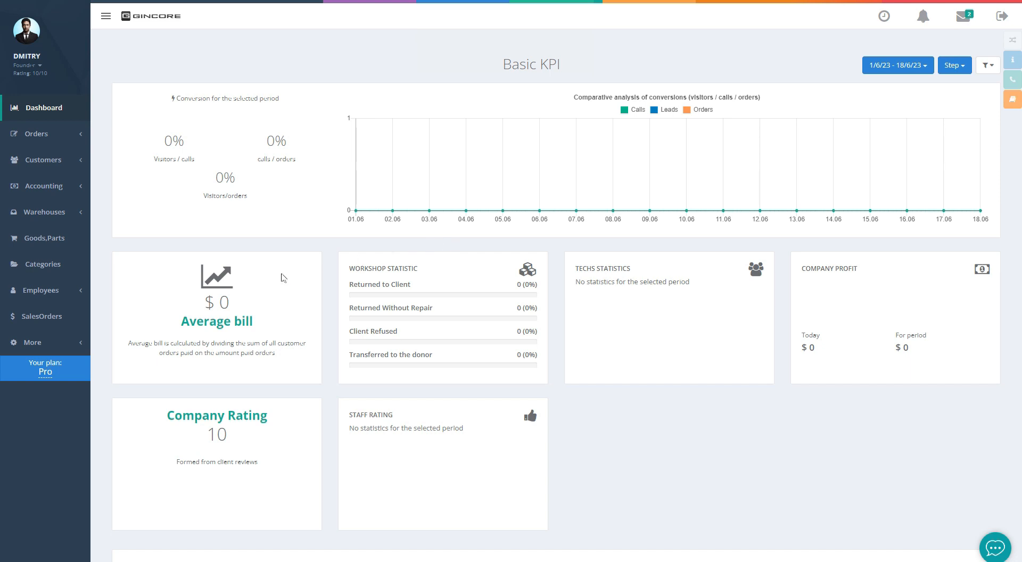
Open the order creation form field settings, toggling the marketing channel field off and back on
{"action": "left_click", "coordinate": [67, 342]}
{"action": "left_click", "coordinate": [115, 342]}
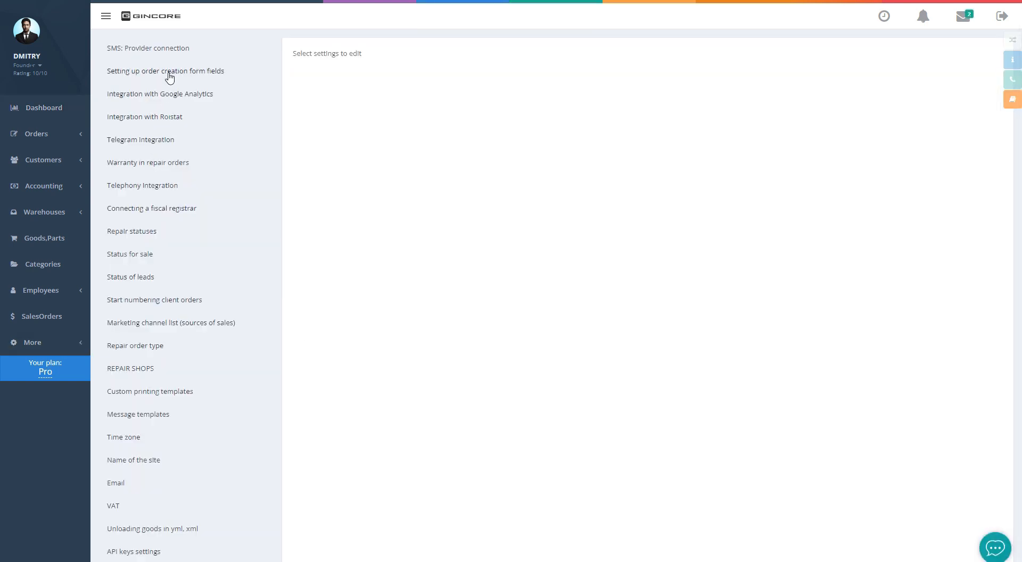
{"action": "left_click", "coordinate": [169, 78]}
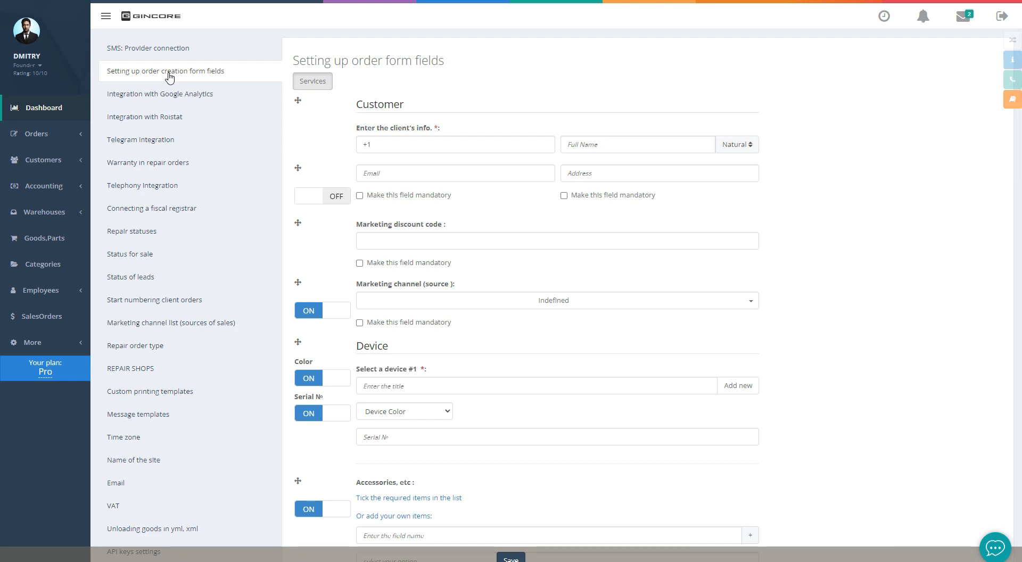
{"action": "left_click", "coordinate": [322, 311]}
{"action": "left_click", "coordinate": [323, 313]}
{"action": "scroll", "coordinate": [373, 325], "scroll_direction": "down", "scroll_amount": 15}
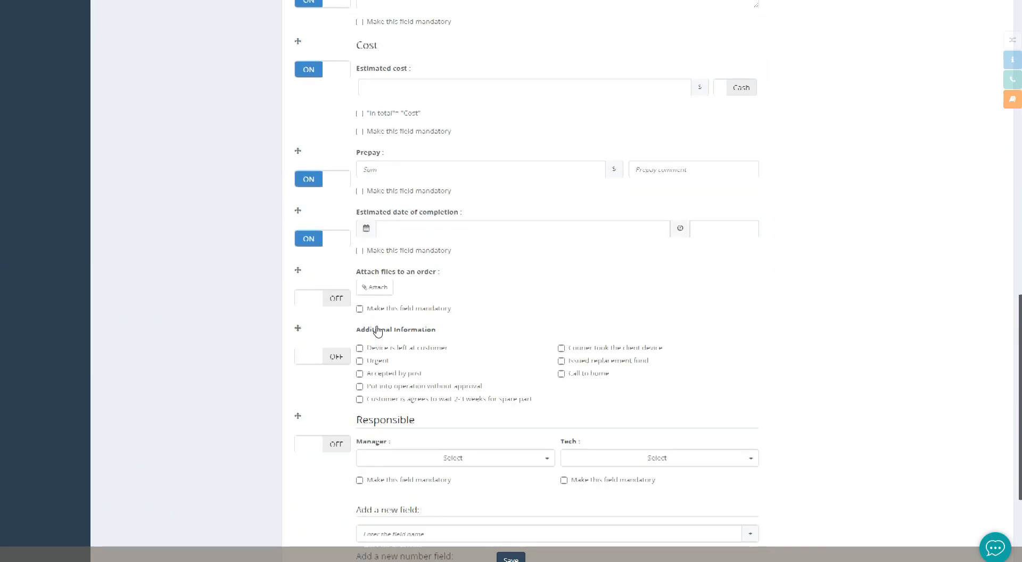
Add a custom field named 'New', save the settings, and create repair order №1
{"action": "left_click", "coordinate": [401, 331]}
{"action": "type", "text": "New"}
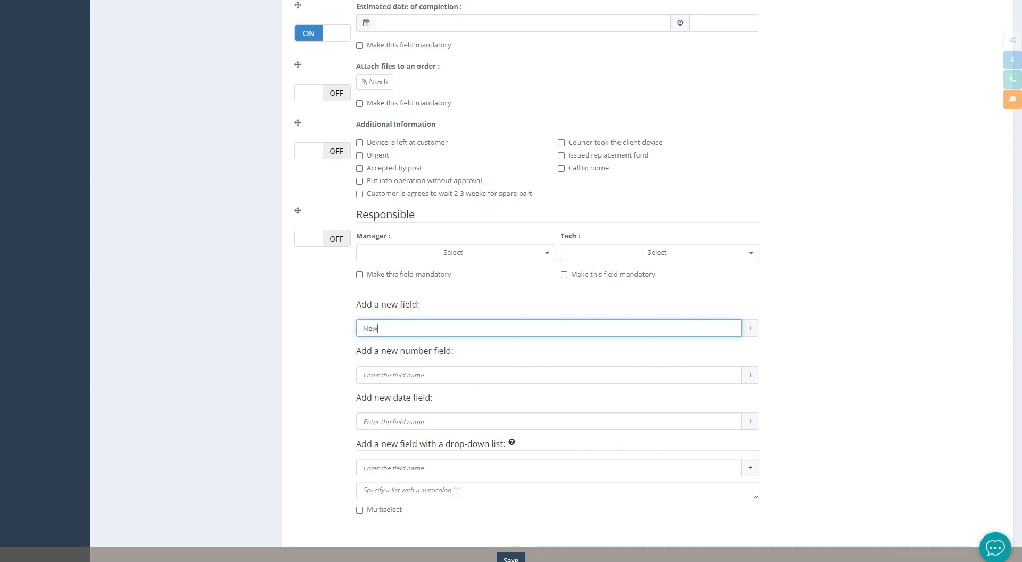
{"action": "left_click", "coordinate": [753, 328]}
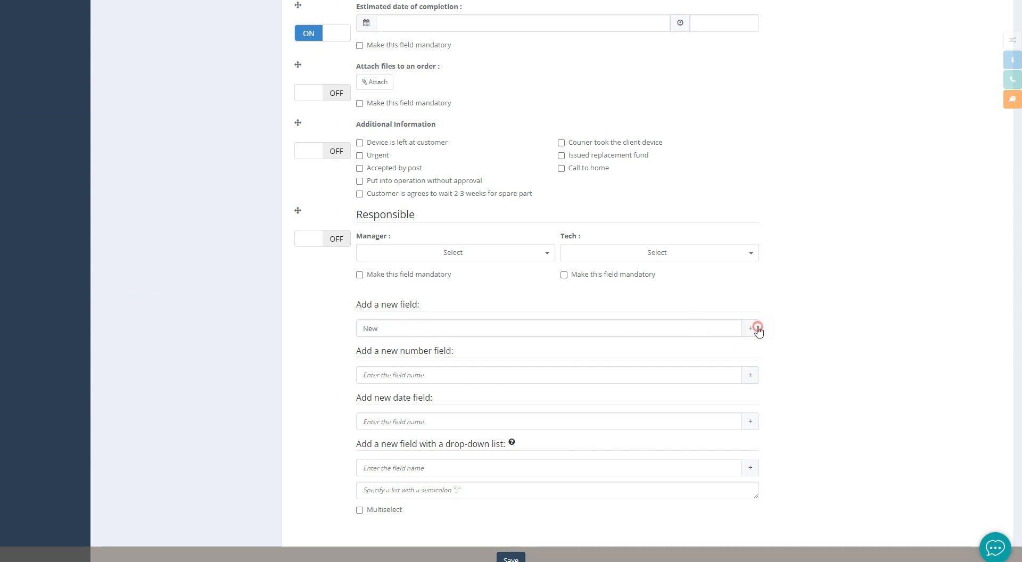
{"action": "left_click", "coordinate": [511, 558]}
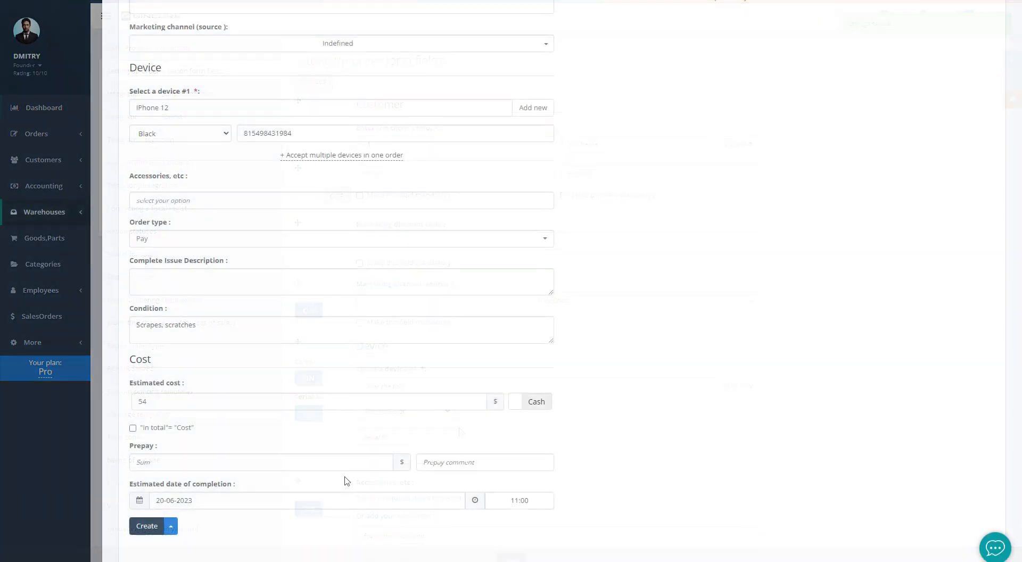
{"action": "left_click", "coordinate": [147, 525]}
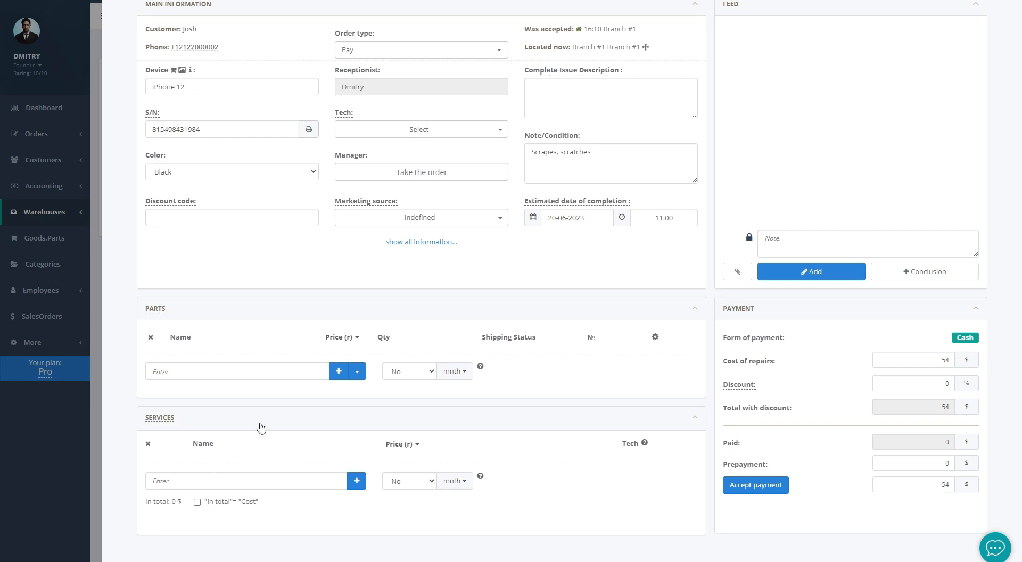
{"action": "scroll", "coordinate": [258, 432], "scroll_direction": "up", "scroll_amount": 2}
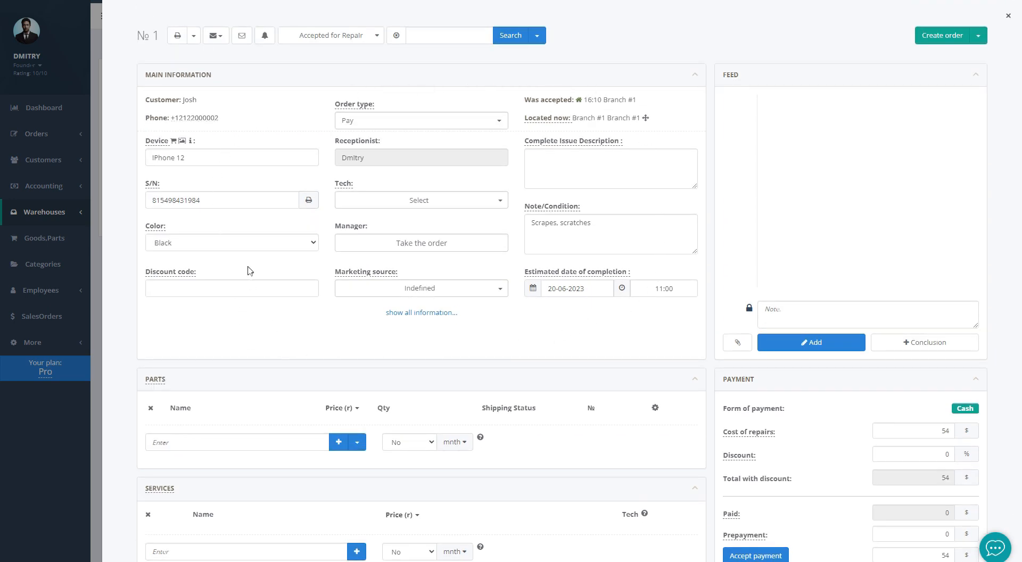
Assign a technician to repair order №1 and take the order as its manager
{"action": "left_click", "coordinate": [384, 201]}
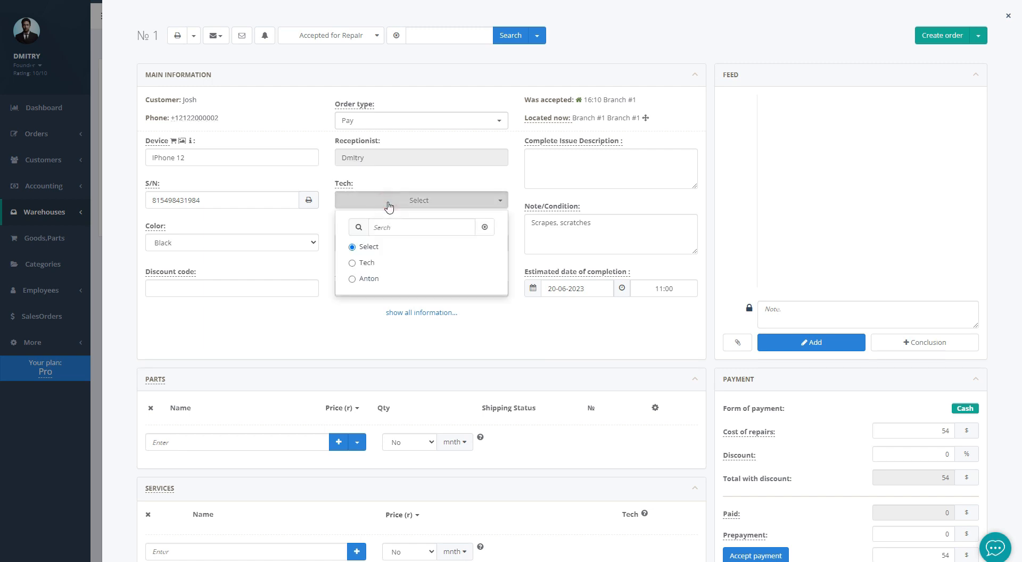
{"action": "left_click", "coordinate": [374, 274]}
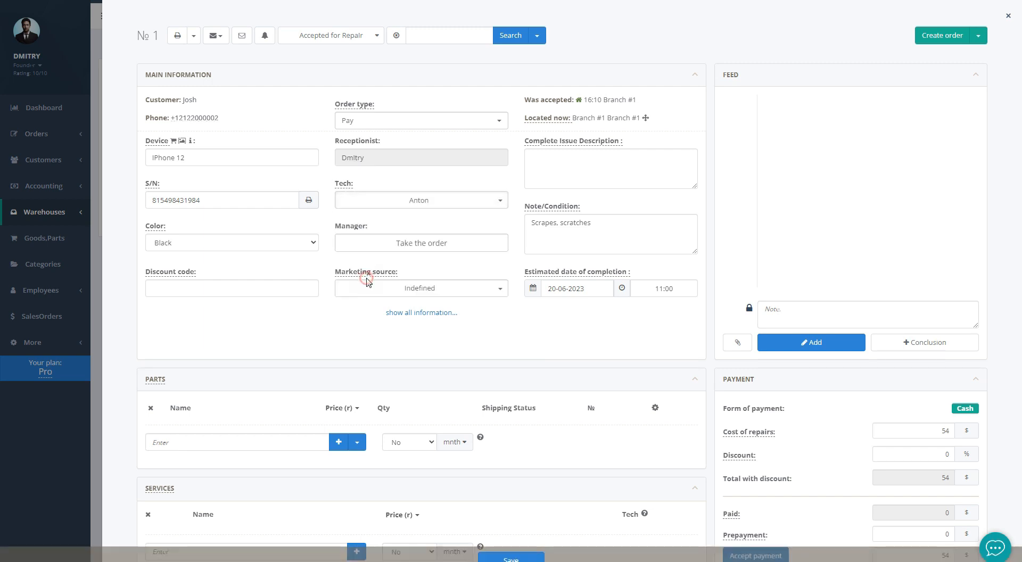
{"action": "left_click", "coordinate": [419, 247]}
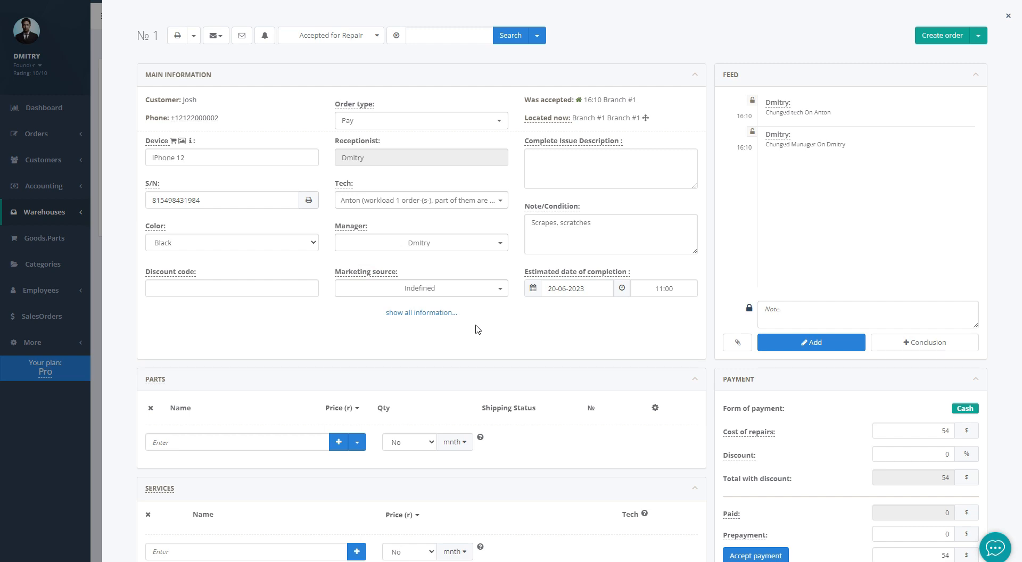
{"action": "left_click", "coordinate": [247, 435]}
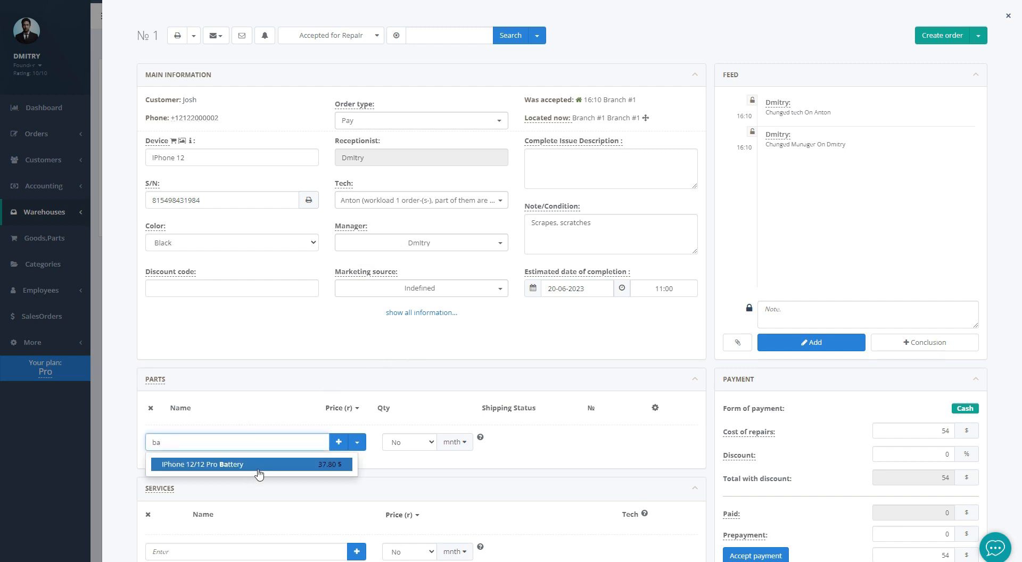
Book the iPhone 12/12 Pro Battery via a local order from GSM at price 21.6
{"action": "left_click", "coordinate": [256, 467]}
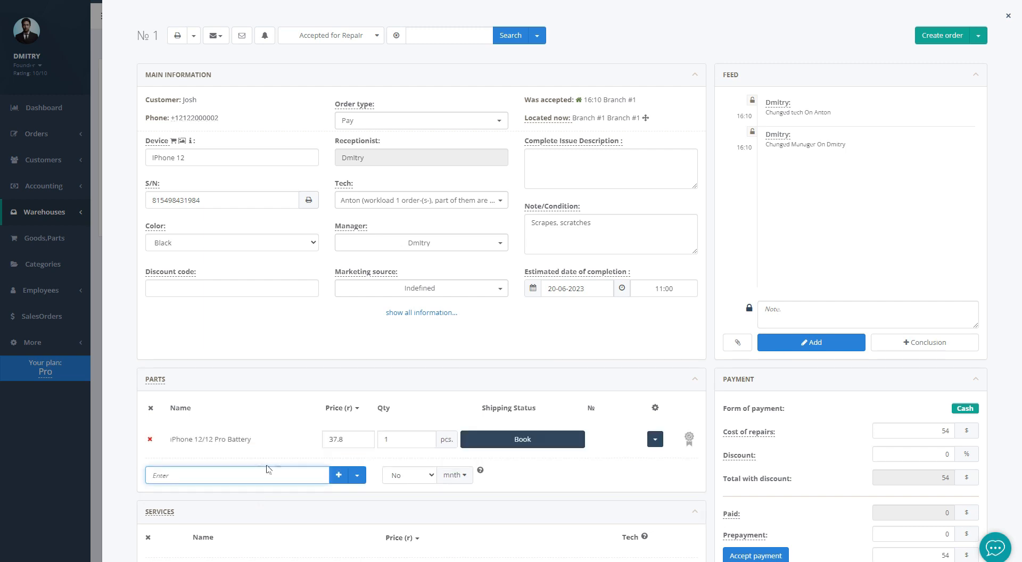
{"action": "left_click", "coordinate": [491, 439]}
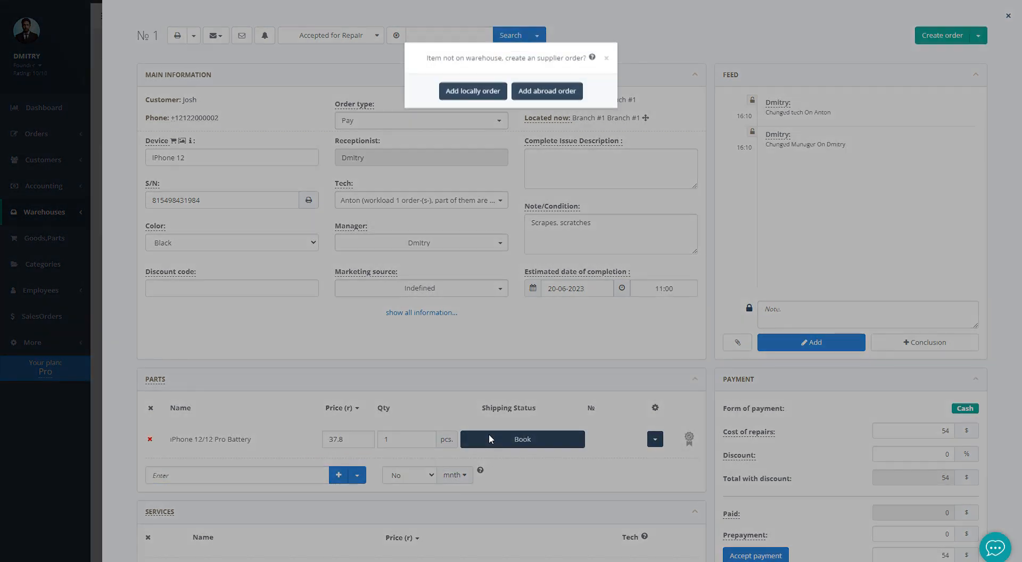
{"action": "left_click", "coordinate": [479, 92]}
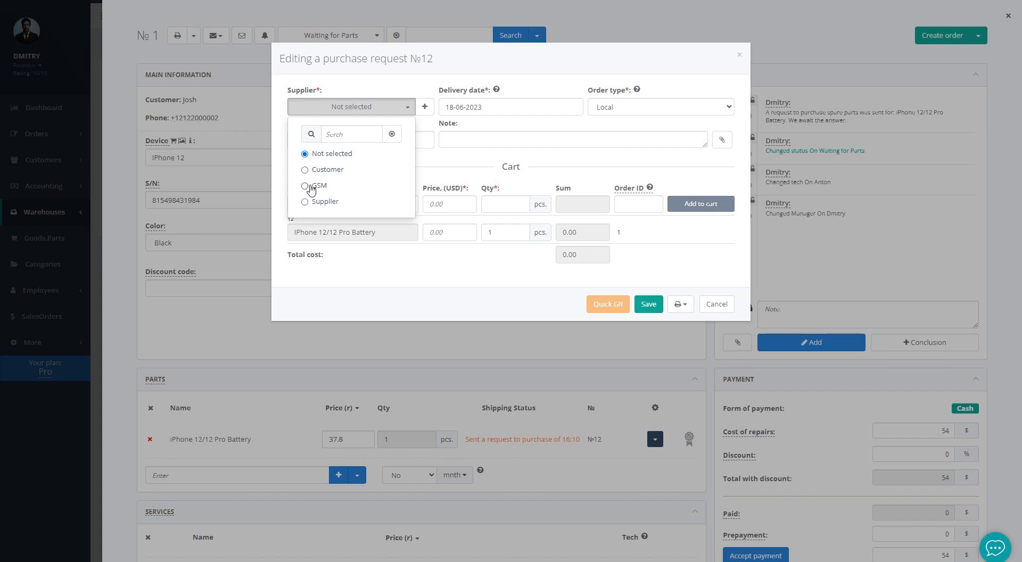
{"action": "left_click", "coordinate": [312, 186]}
{"action": "left_click", "coordinate": [538, 290]}
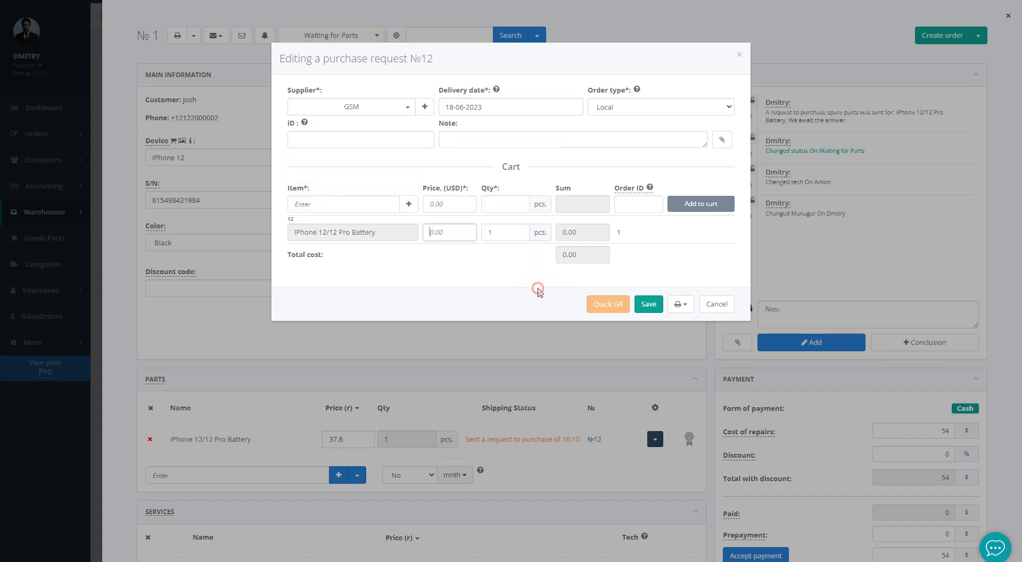
{"action": "type", "text": "21"}
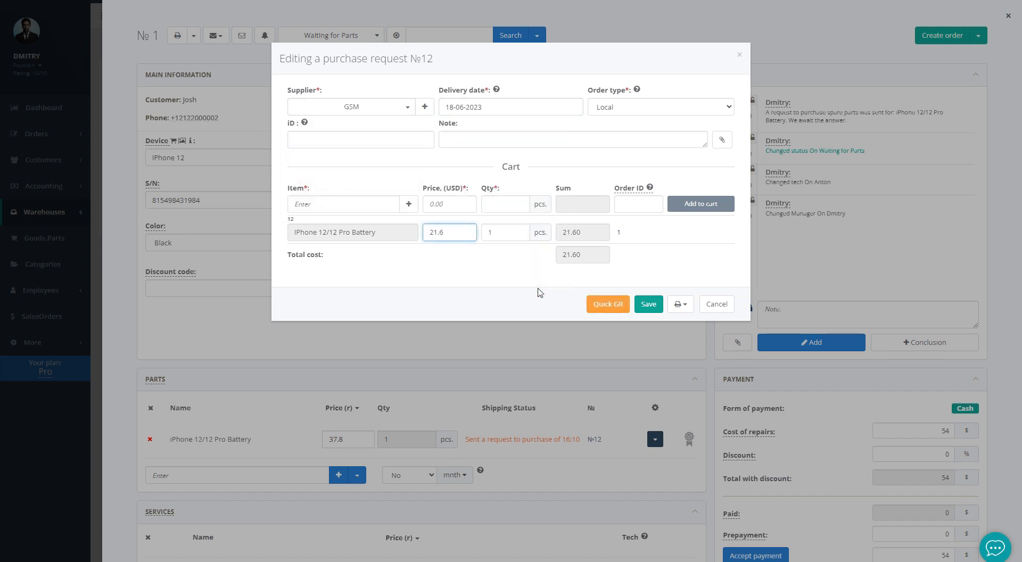
{"action": "type", "text": ".6"}
{"action": "key", "text": "Tab"}
{"action": "left_click", "coordinate": [647, 305]}
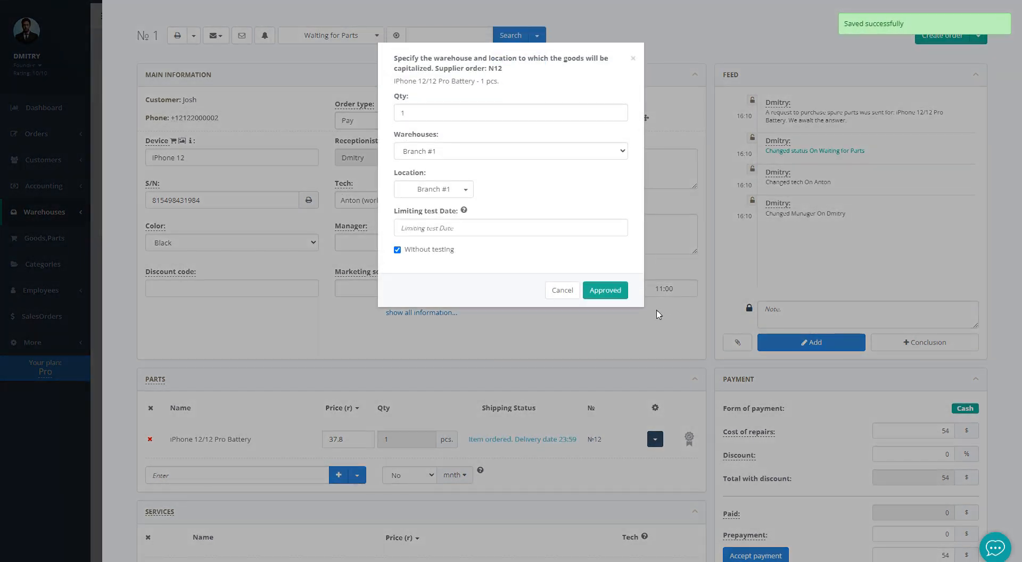
Approve and debit the battery into stock, then attach unit r0000004 to the repair
{"action": "left_click", "coordinate": [612, 290]}
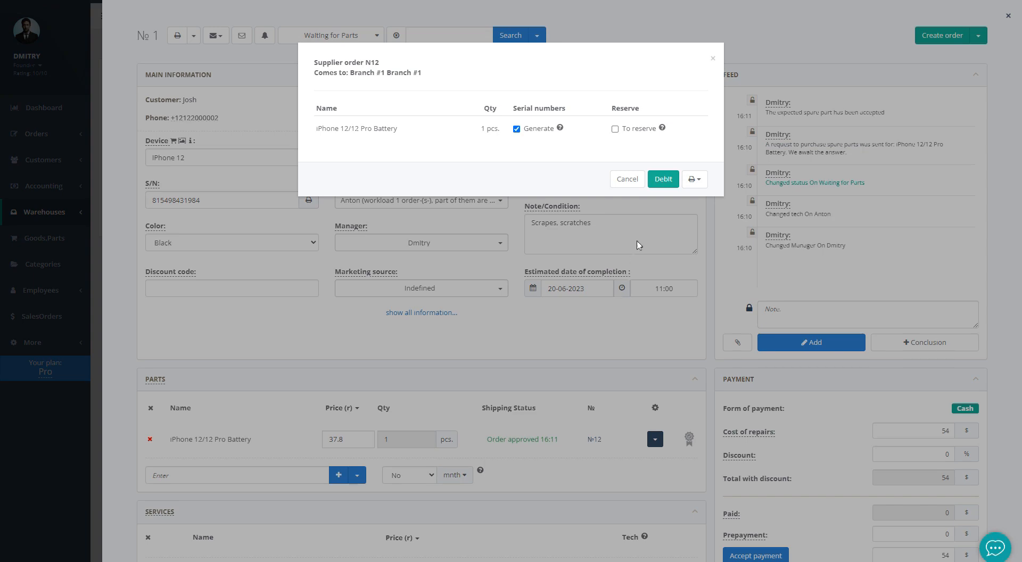
{"action": "left_click", "coordinate": [662, 179]}
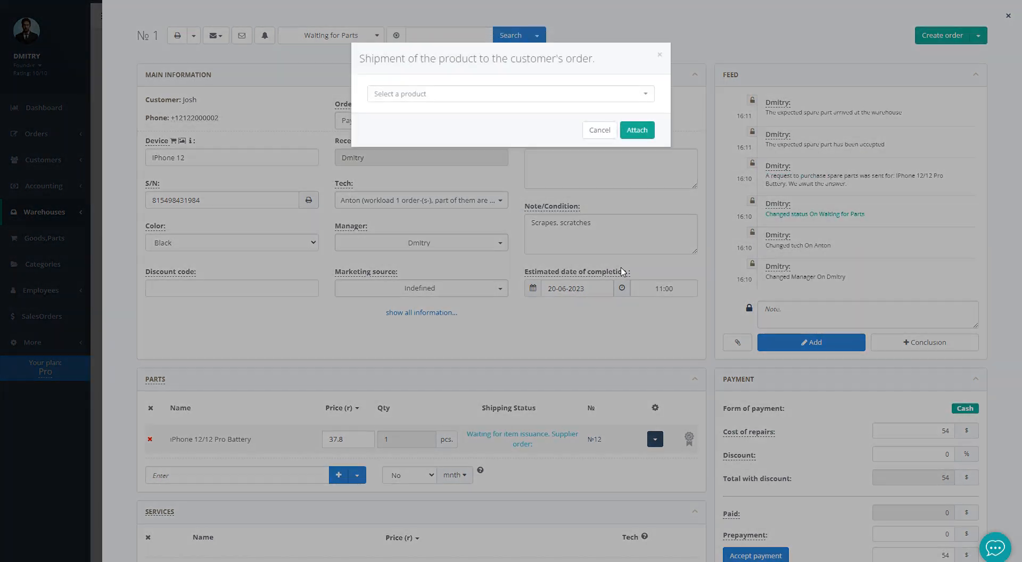
{"action": "left_click", "coordinate": [490, 97]}
{"action": "left_click", "coordinate": [468, 146]}
{"action": "left_click", "coordinate": [634, 133]}
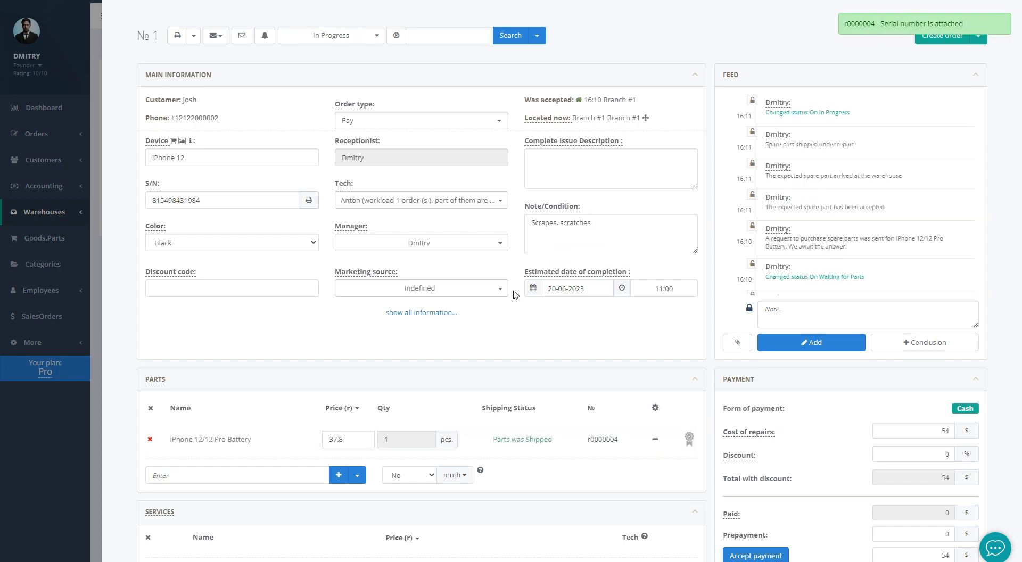
Create a service named 'Service' with retail price 6.5 and add it to the order
{"action": "scroll", "coordinate": [515, 294], "scroll_direction": "down", "scroll_amount": 3}
{"action": "left_click", "coordinate": [360, 482]}
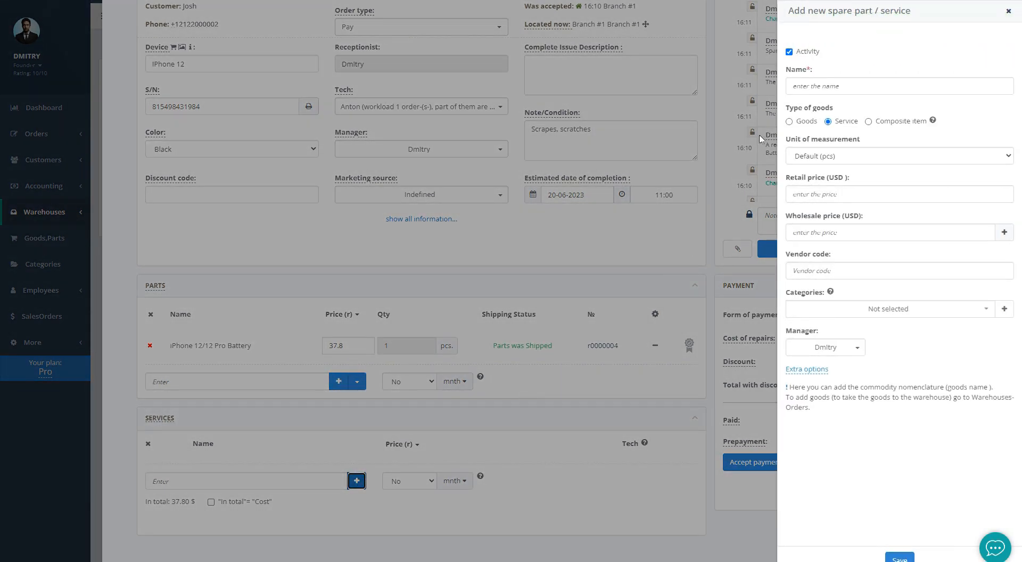
{"action": "left_click", "coordinate": [812, 87]}
{"action": "type", "text": "Service"}
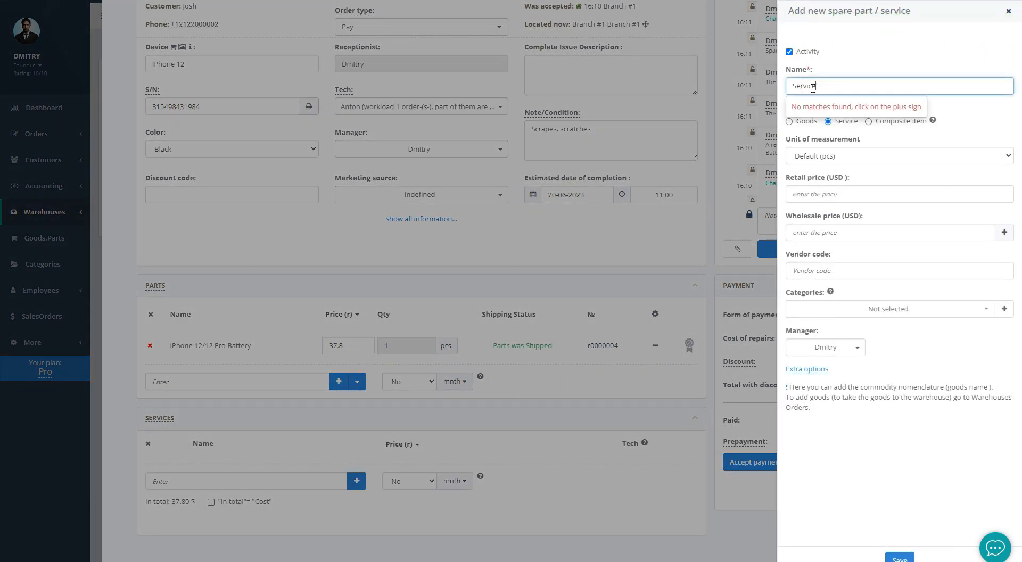
{"action": "left_click", "coordinate": [811, 192]}
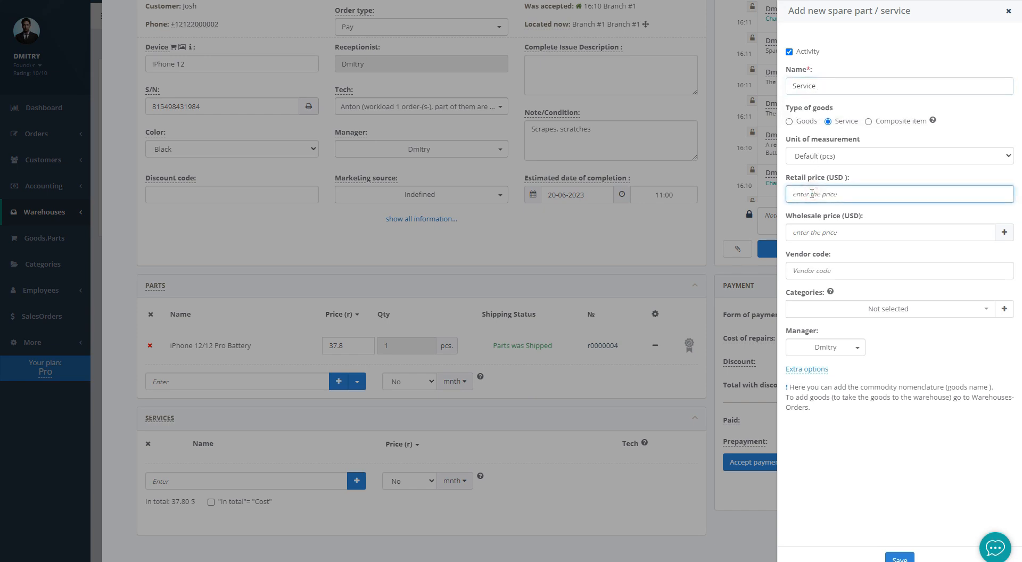
{"action": "type", "text": "6.5"}
{"action": "left_click", "coordinate": [899, 557]}
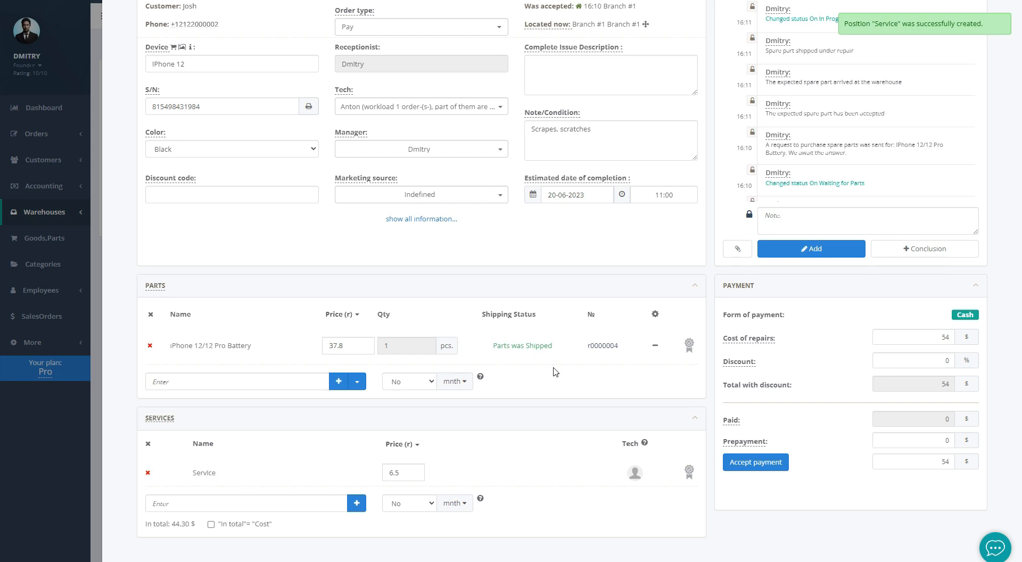
{"action": "scroll", "coordinate": [553, 372], "scroll_direction": "up", "scroll_amount": 3}
{"action": "left_click", "coordinate": [328, 34]}
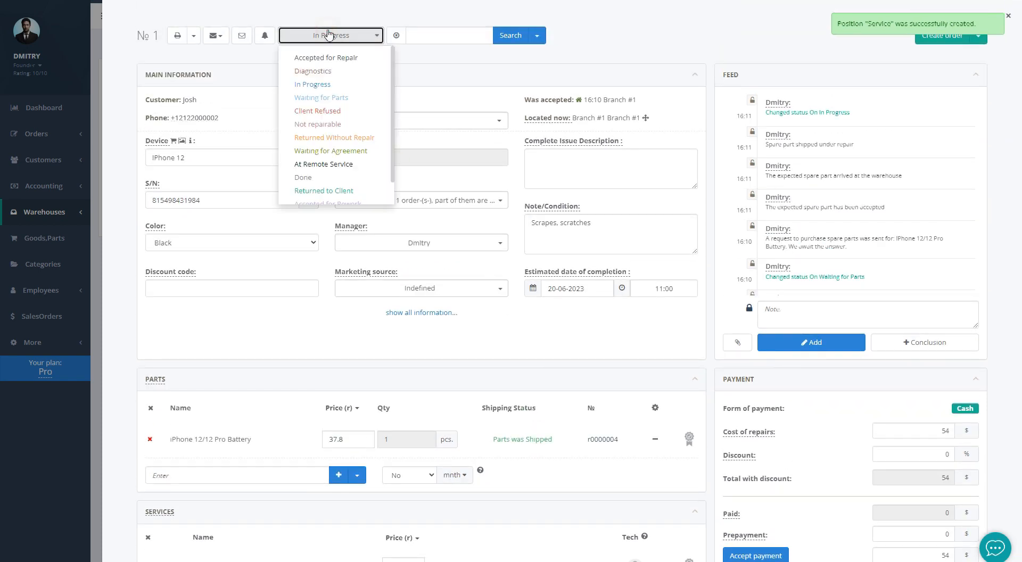
Save order №1 with status Done and attempt the readiness SMS to the customer
{"action": "left_click", "coordinate": [321, 177]}
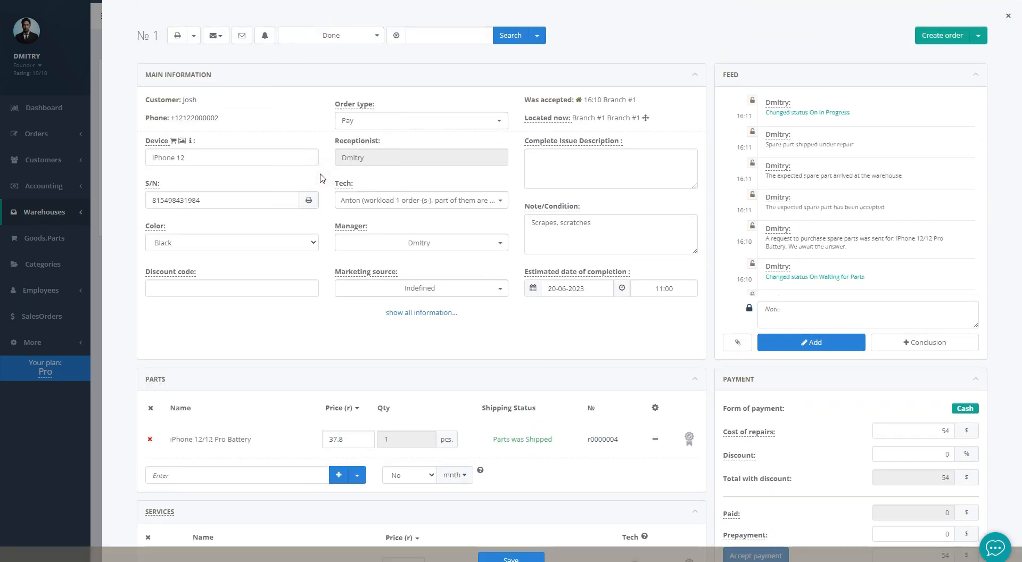
{"action": "left_click", "coordinate": [503, 558]}
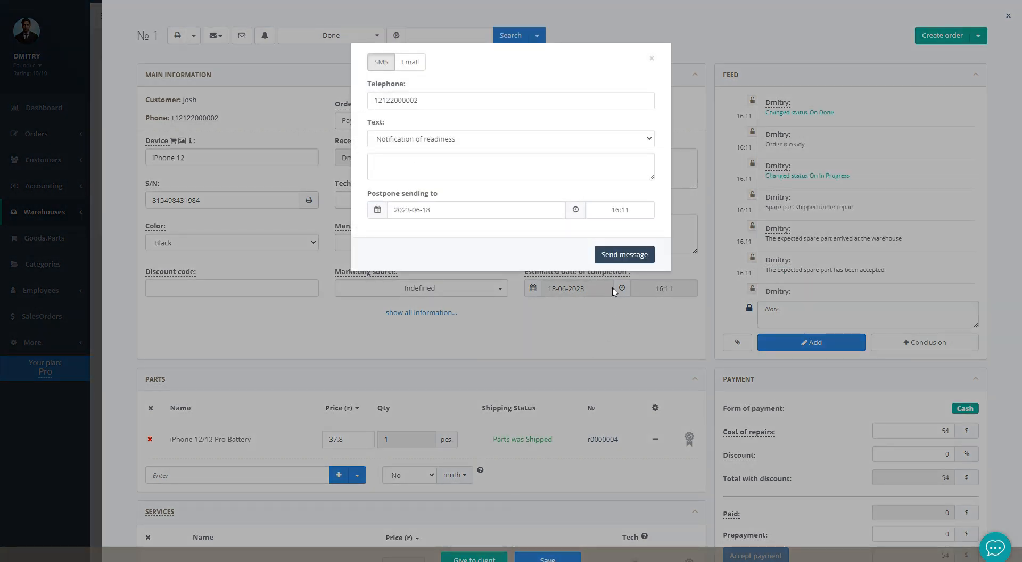
{"action": "left_click", "coordinate": [620, 255]}
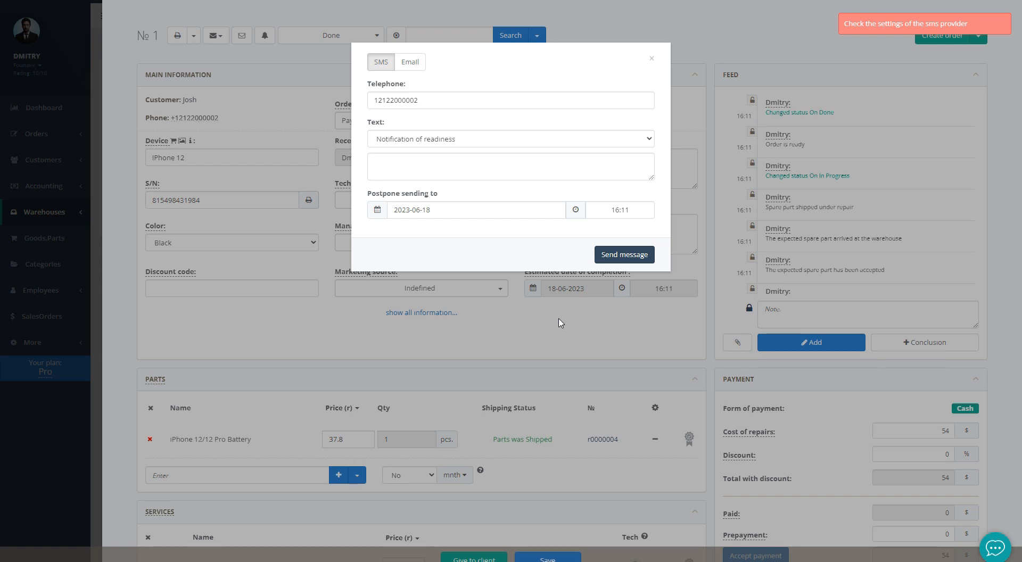
{"action": "left_click", "coordinate": [560, 322]}
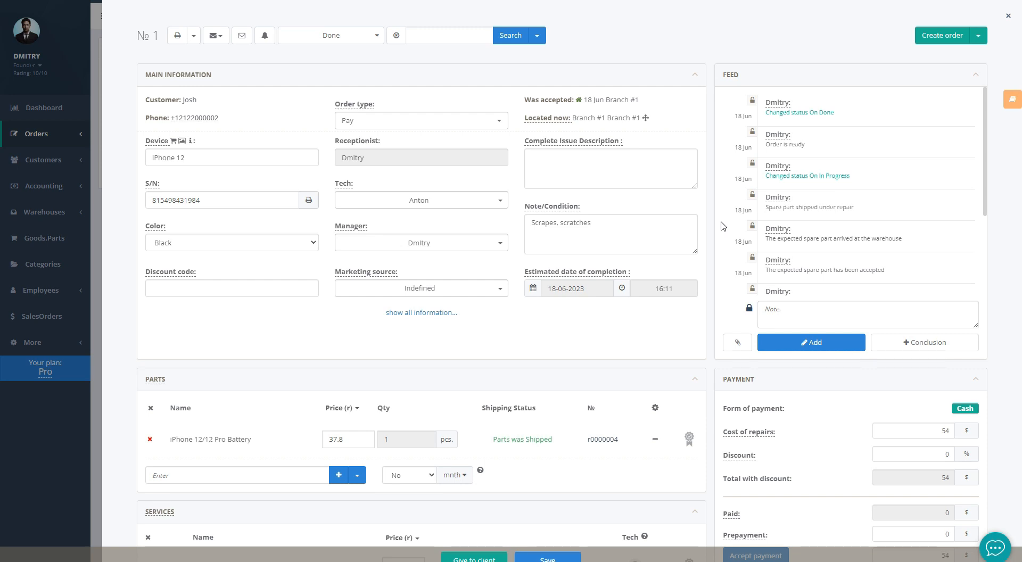
Make the part-arrived feed entry public and review the Tech, transfer and parts histories
{"action": "mouse_move", "coordinate": [749, 313]}
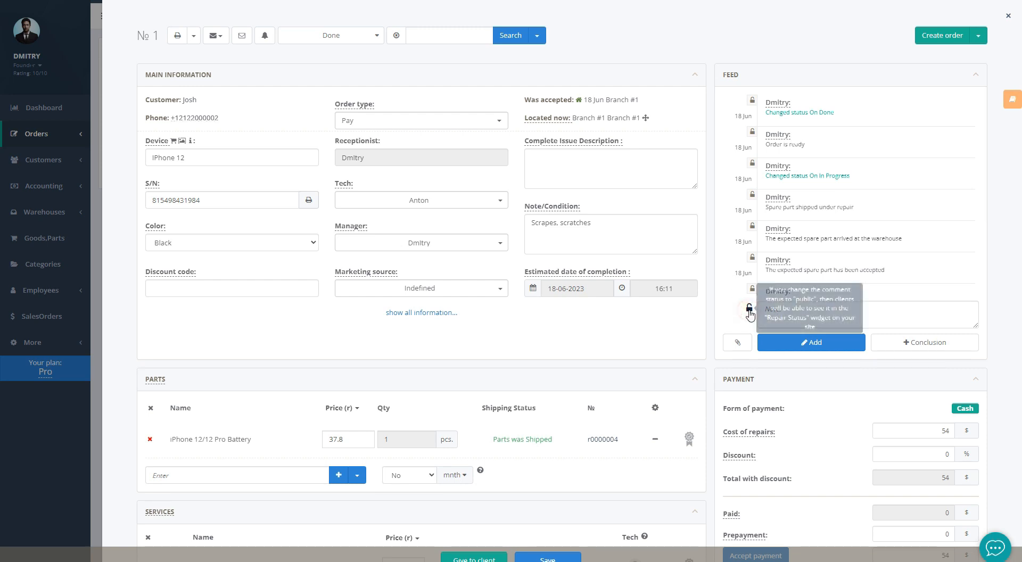
{"action": "left_click", "coordinate": [751, 227]}
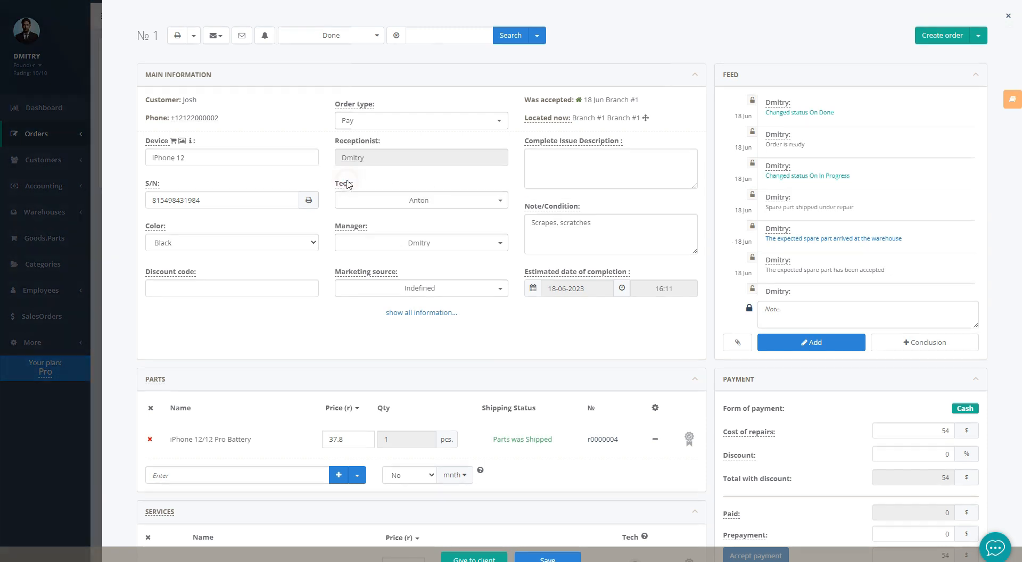
{"action": "left_click", "coordinate": [344, 183]}
{"action": "left_click", "coordinate": [434, 184]}
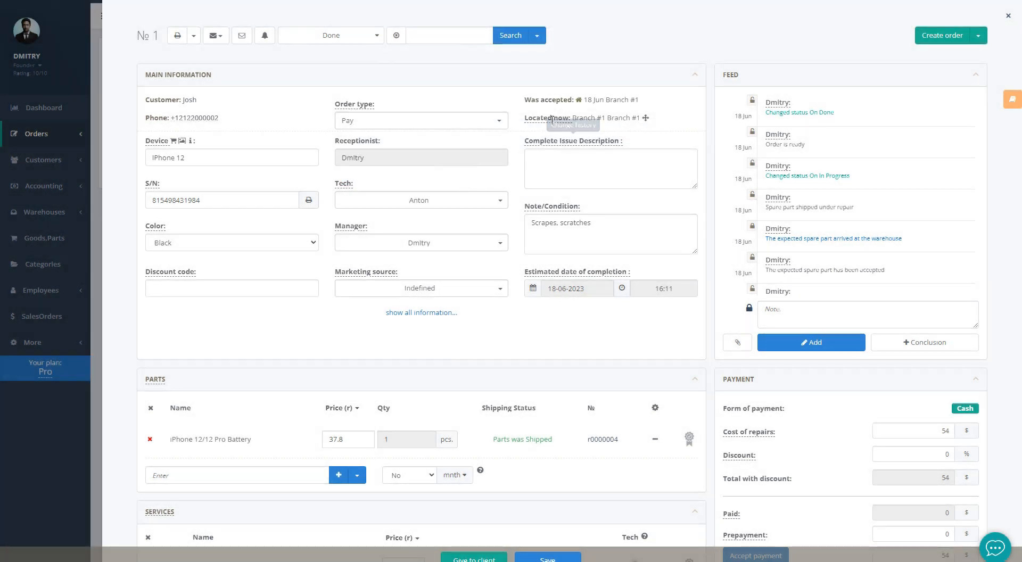
{"action": "left_click", "coordinate": [551, 122]}
{"action": "left_click", "coordinate": [516, 178]}
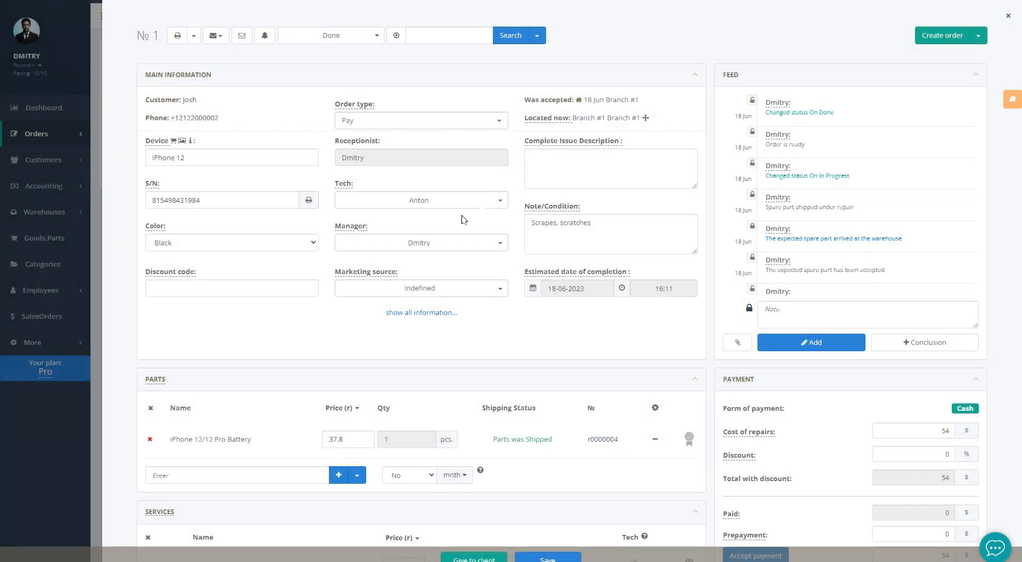
{"action": "left_click", "coordinate": [154, 379]}
{"action": "left_click", "coordinate": [316, 324]}
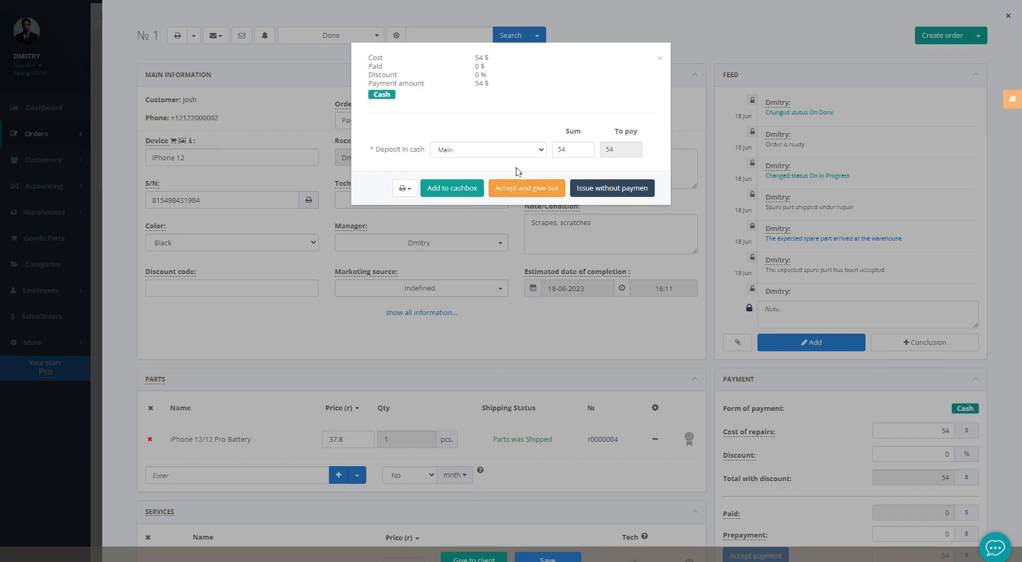
Issue the device to the client without payment from the Main cashbox and close the order
{"action": "left_click", "coordinate": [505, 150]}
{"action": "left_click", "coordinate": [504, 151]}
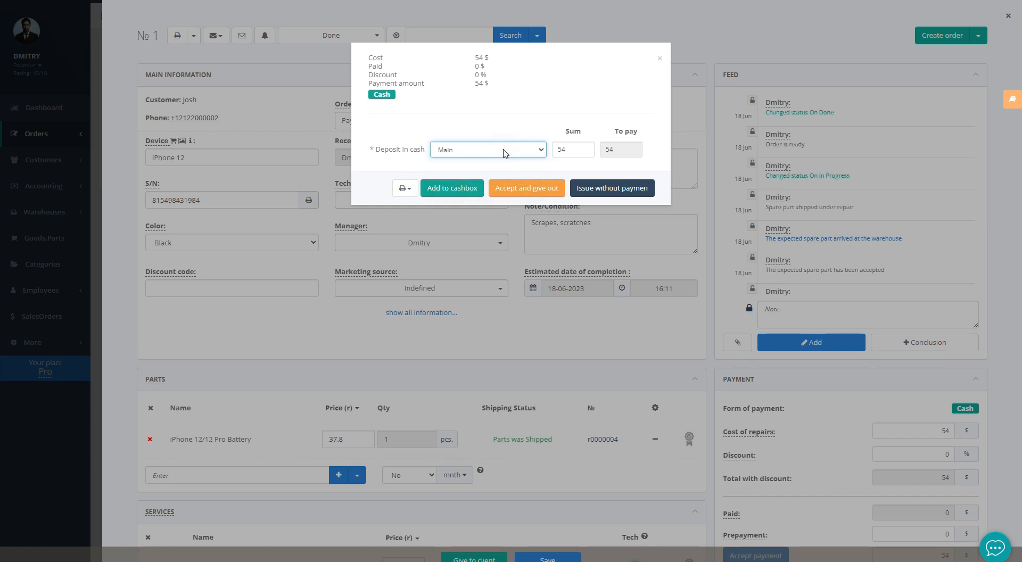
{"action": "left_click", "coordinate": [597, 194]}
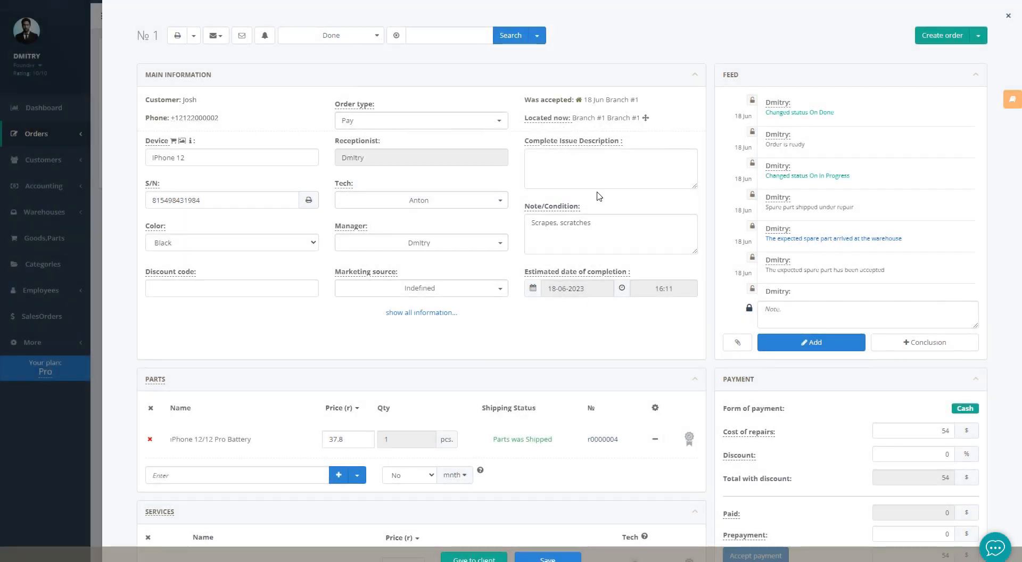
{"action": "left_click", "coordinate": [93, 207]}
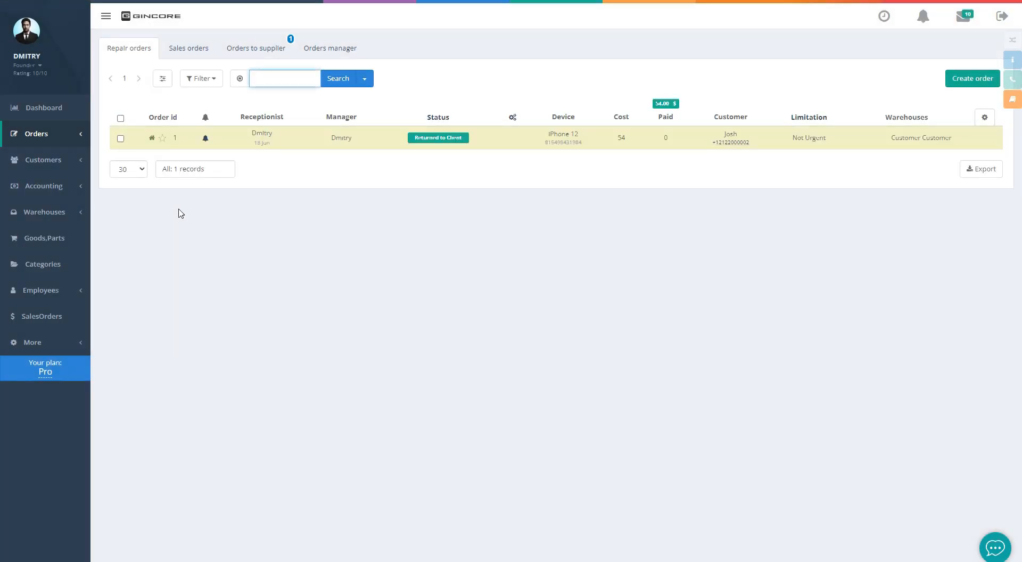
Deposit the customer's 54 payment into the cashbox, then view contractor balances showing GSM's 117.60 debt
{"action": "left_click", "coordinate": [53, 186]}
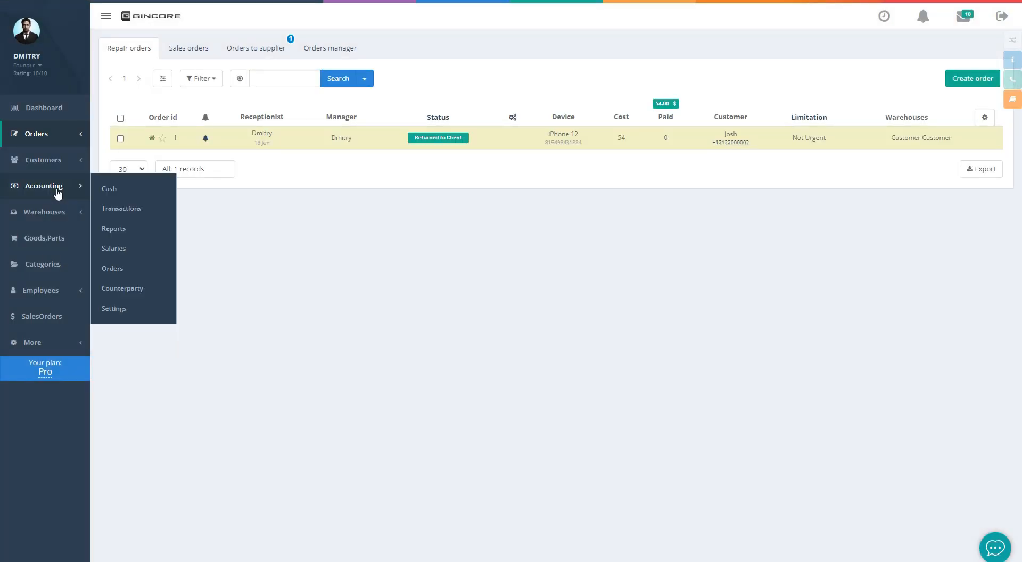
{"action": "left_click", "coordinate": [115, 270]}
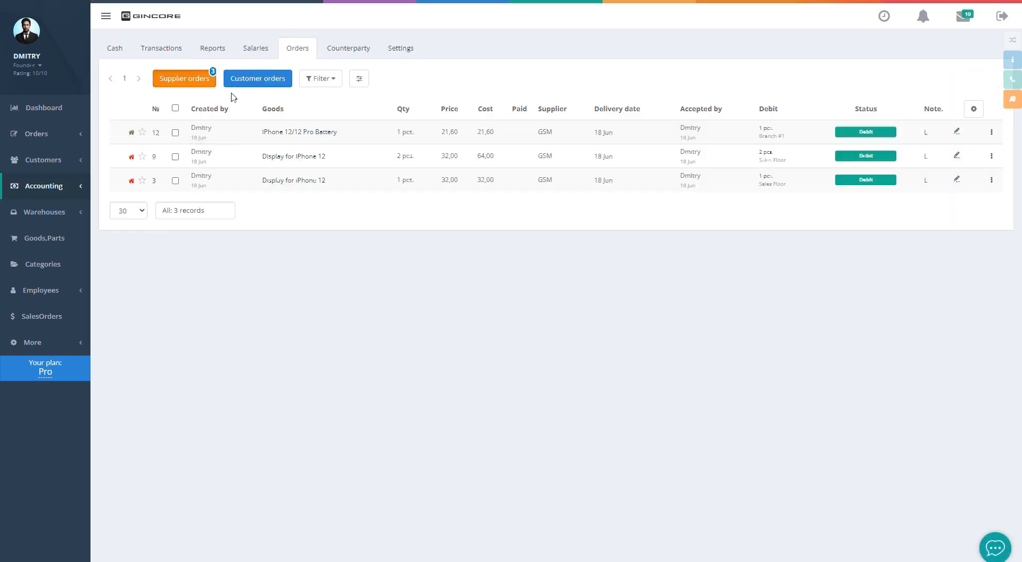
{"action": "left_click", "coordinate": [242, 79]}
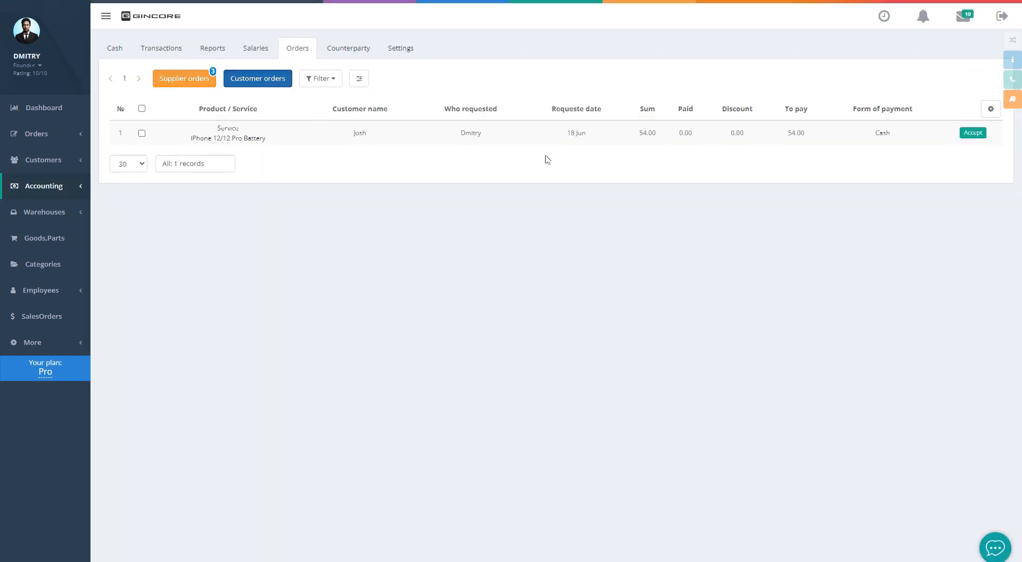
{"action": "left_click", "coordinate": [969, 134]}
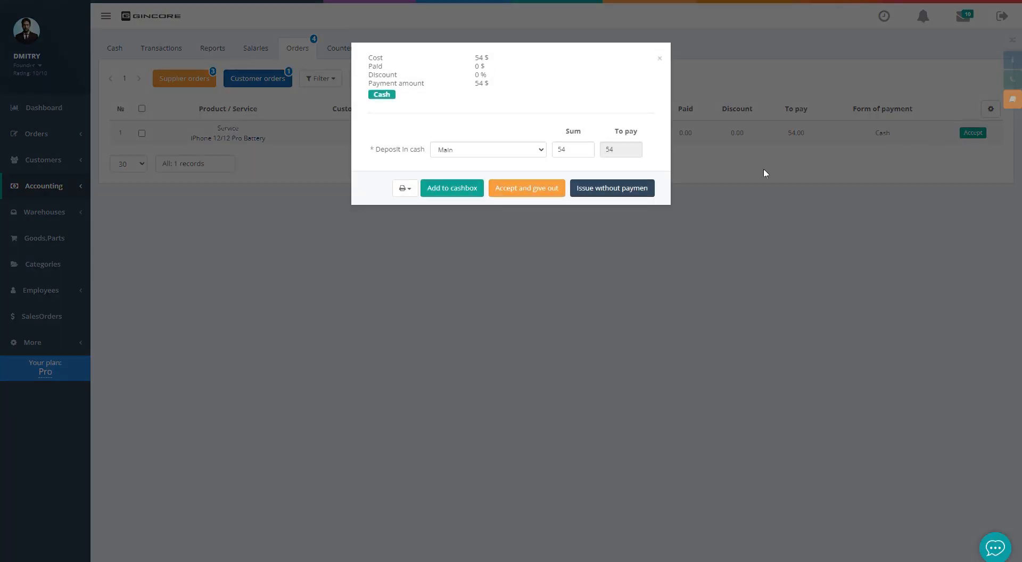
{"action": "left_click", "coordinate": [453, 187]}
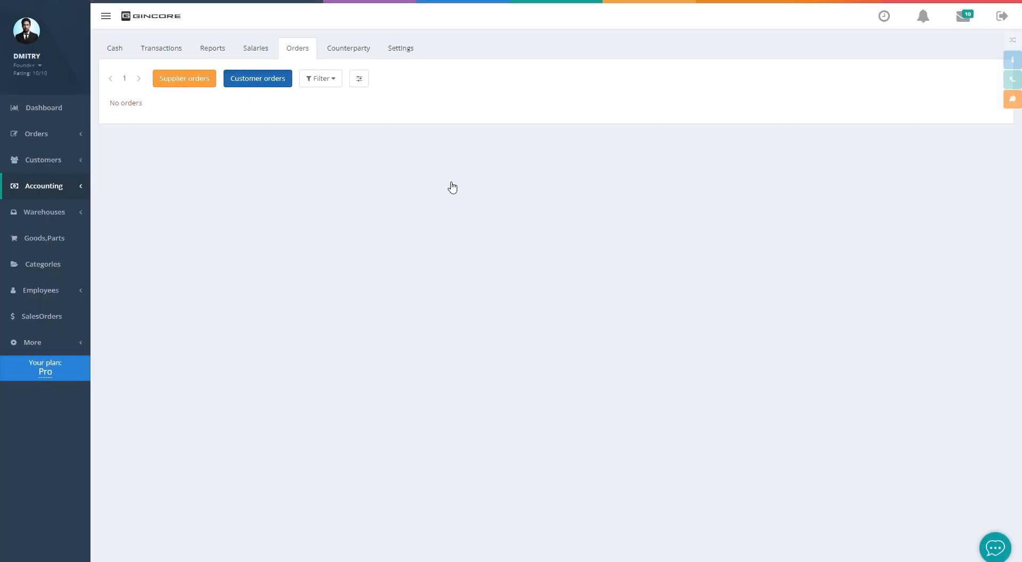
{"action": "left_click", "coordinate": [205, 83]}
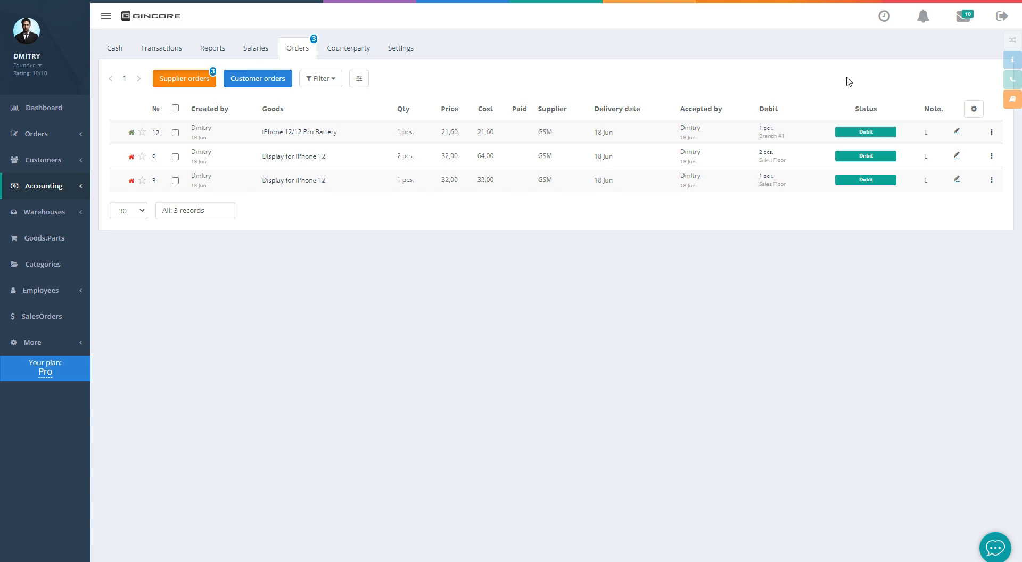
{"action": "left_click", "coordinate": [358, 48]}
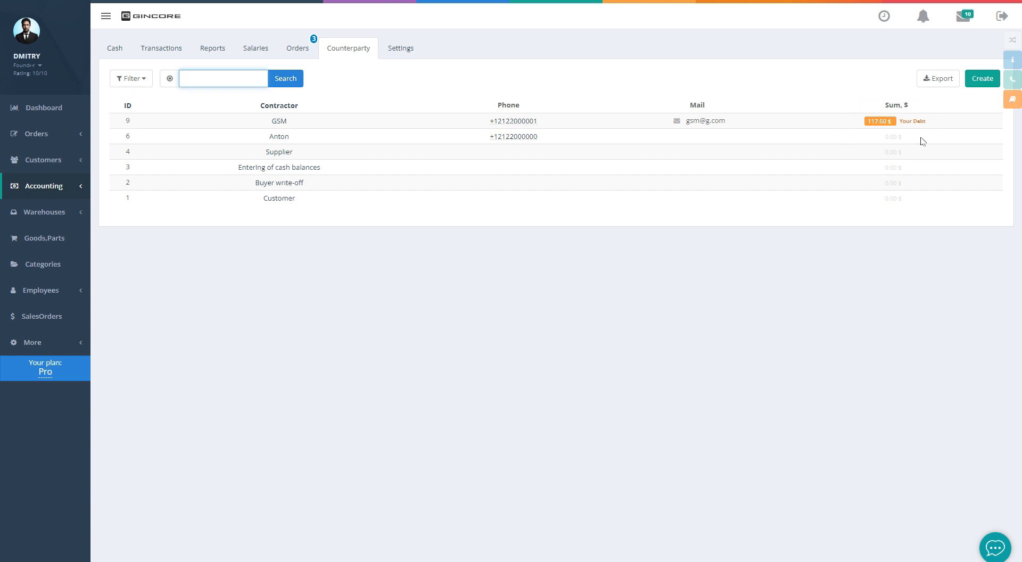
Pay the 64 $ supplier order 9 for the displays and check GSM's debt is 53.60
{"action": "left_click", "coordinate": [331, 79]}
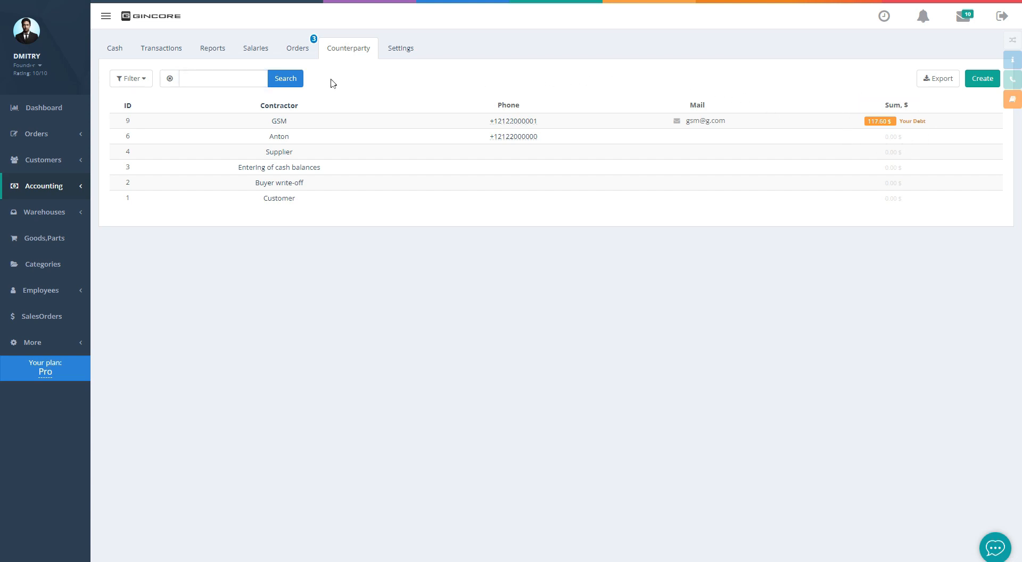
{"action": "left_click", "coordinate": [297, 51]}
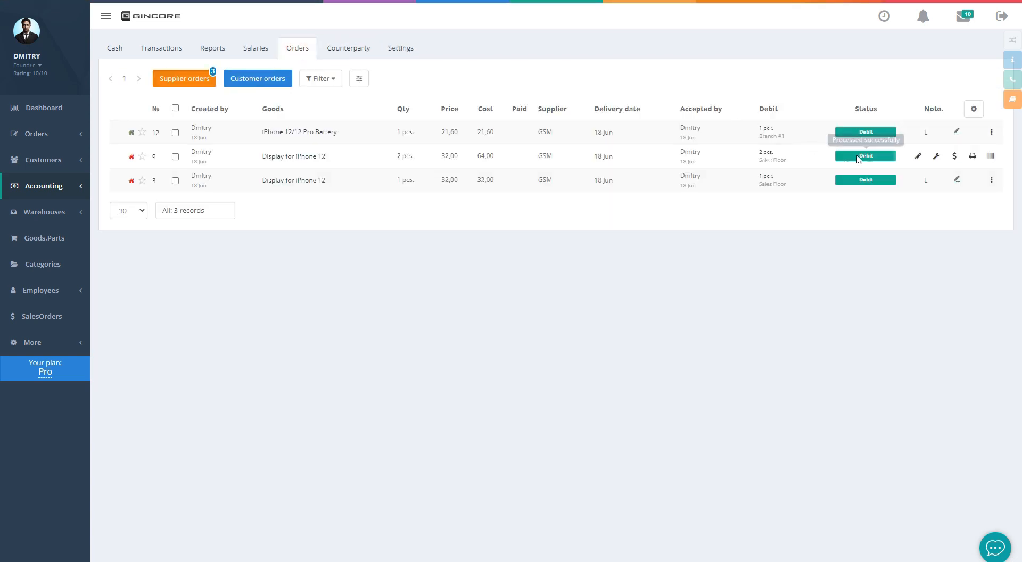
{"action": "left_click", "coordinate": [953, 156]}
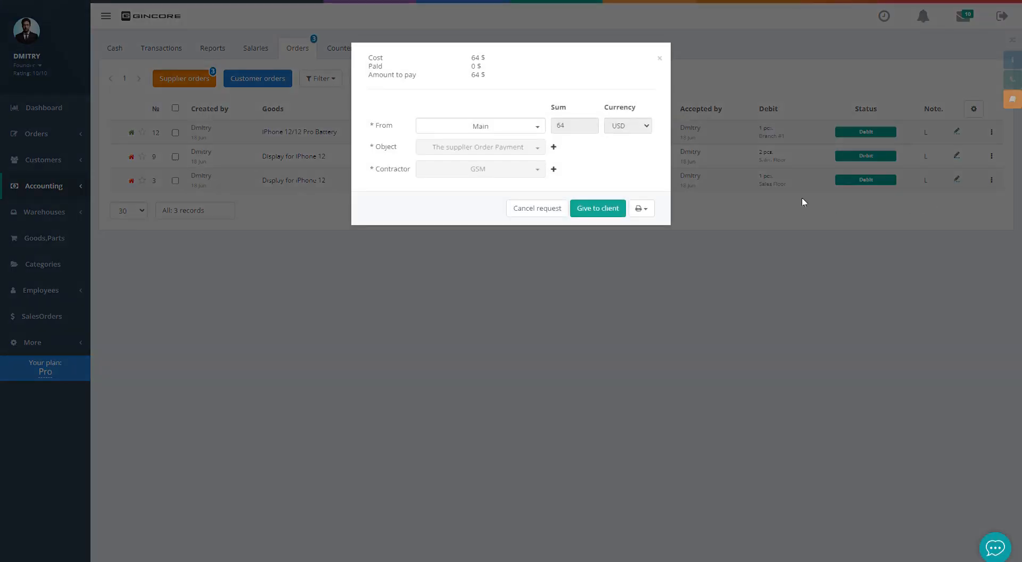
{"action": "left_click", "coordinate": [596, 208]}
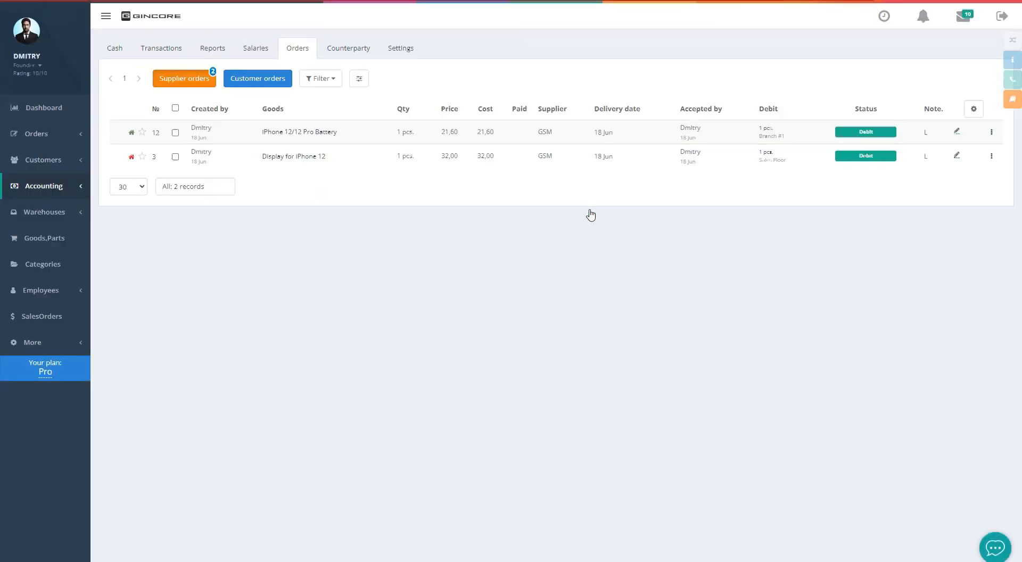
{"action": "left_click", "coordinate": [355, 55]}
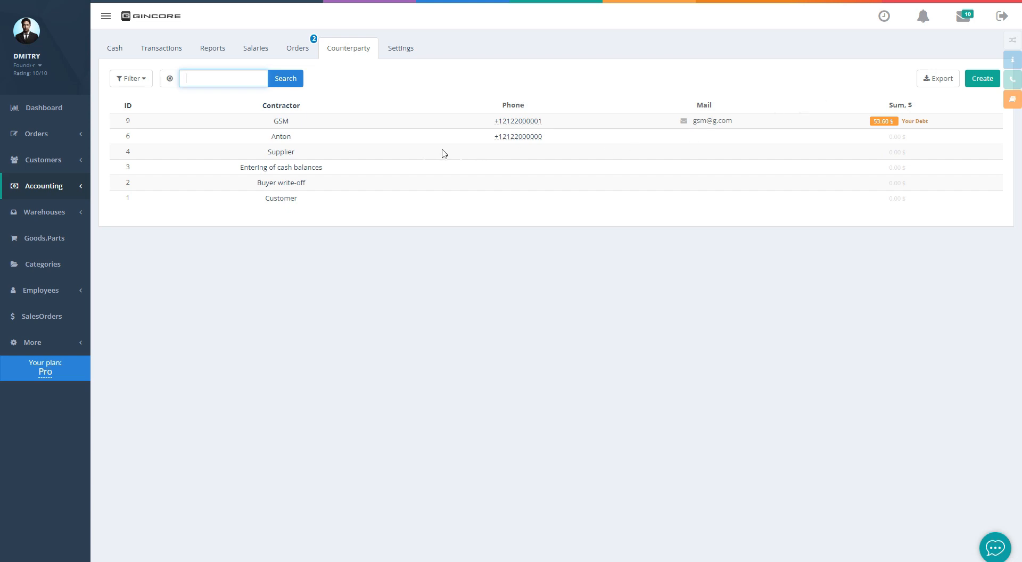
{"action": "mouse_move", "coordinate": [32, 136]}
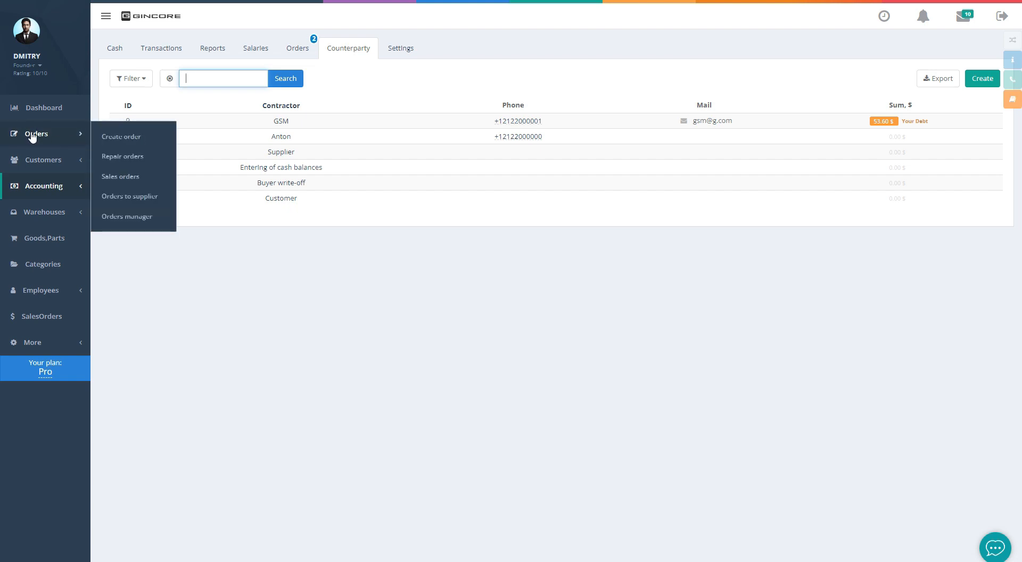
Return to the repair orders list, where order 1 shows Returned to Client with 54 paid
{"action": "left_click", "coordinate": [124, 159]}
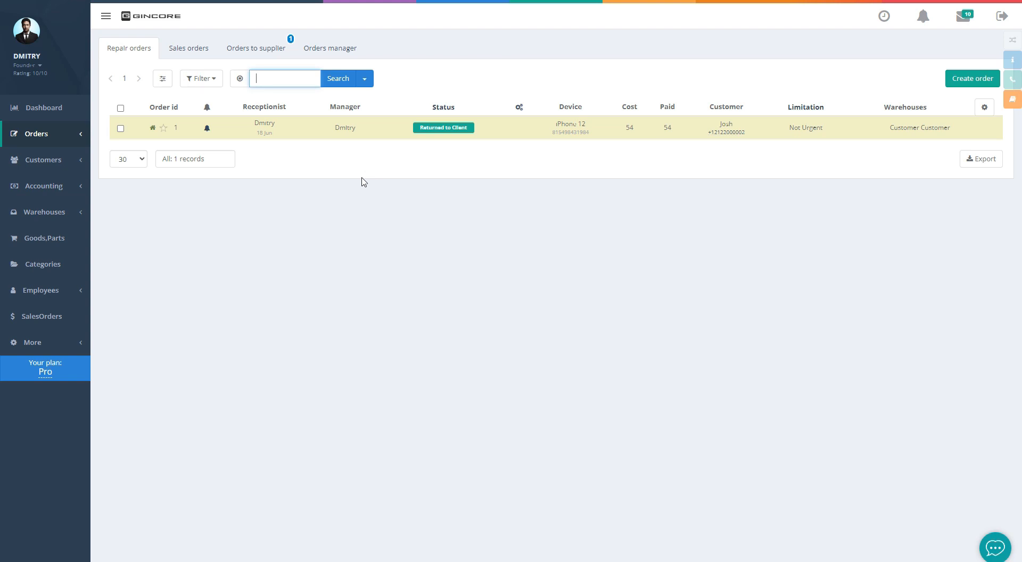
{"action": "left_click", "coordinate": [362, 181]}
{"action": "mouse_move", "coordinate": [54, 186]}
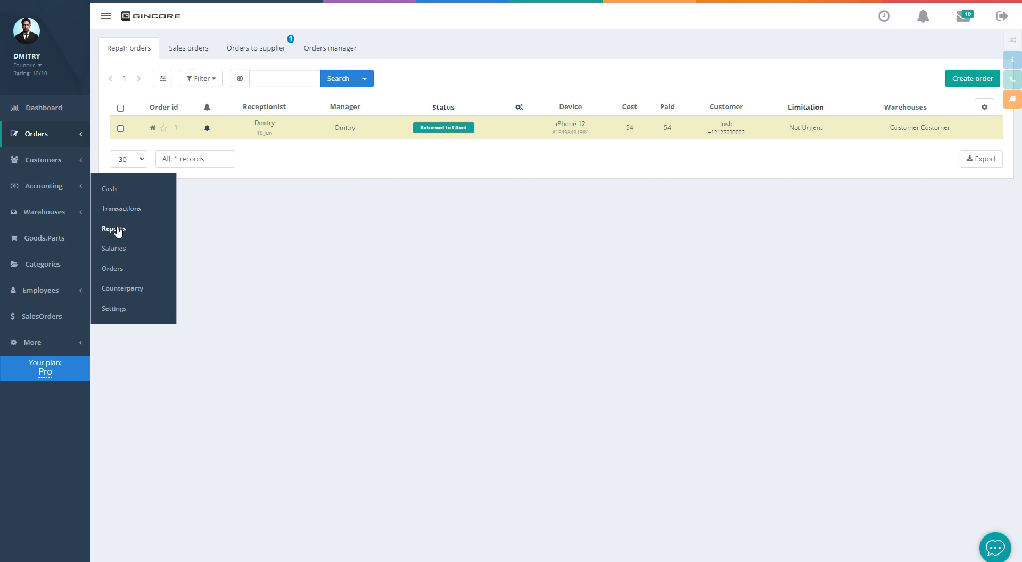
Generate the salaries report for Anton only, showing 1.63 $ accrued from the 6.50 service
{"action": "left_click", "coordinate": [117, 230]}
{"action": "left_click", "coordinate": [203, 80]}
{"action": "left_click", "coordinate": [205, 110]}
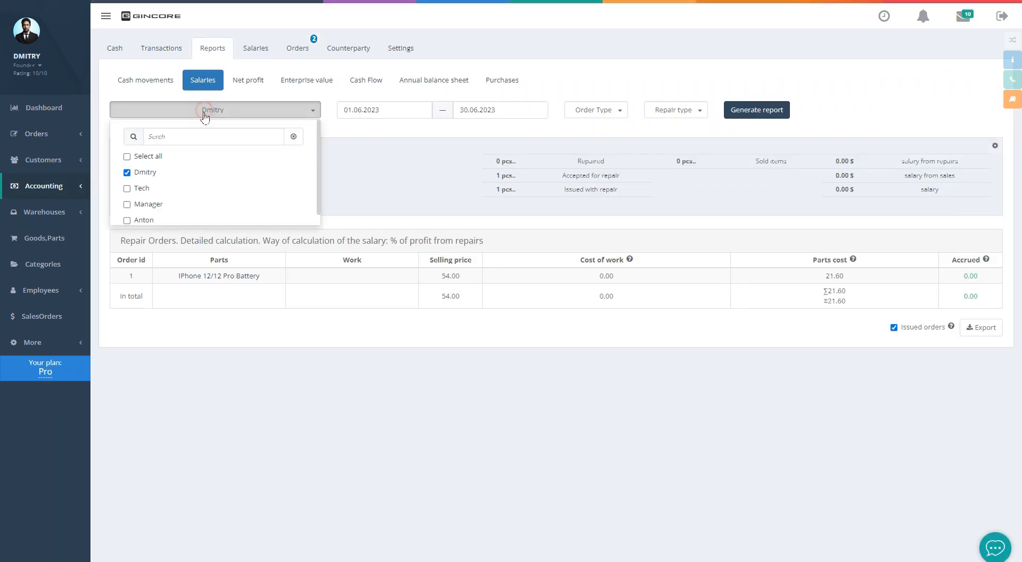
{"action": "left_click", "coordinate": [144, 173]}
{"action": "left_click", "coordinate": [130, 219]}
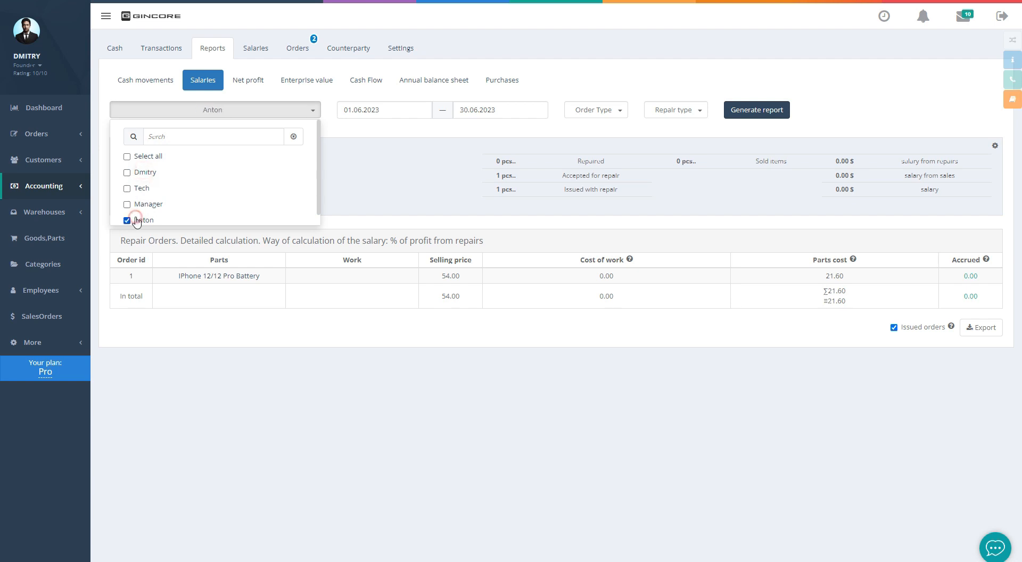
{"action": "left_click", "coordinate": [731, 109]}
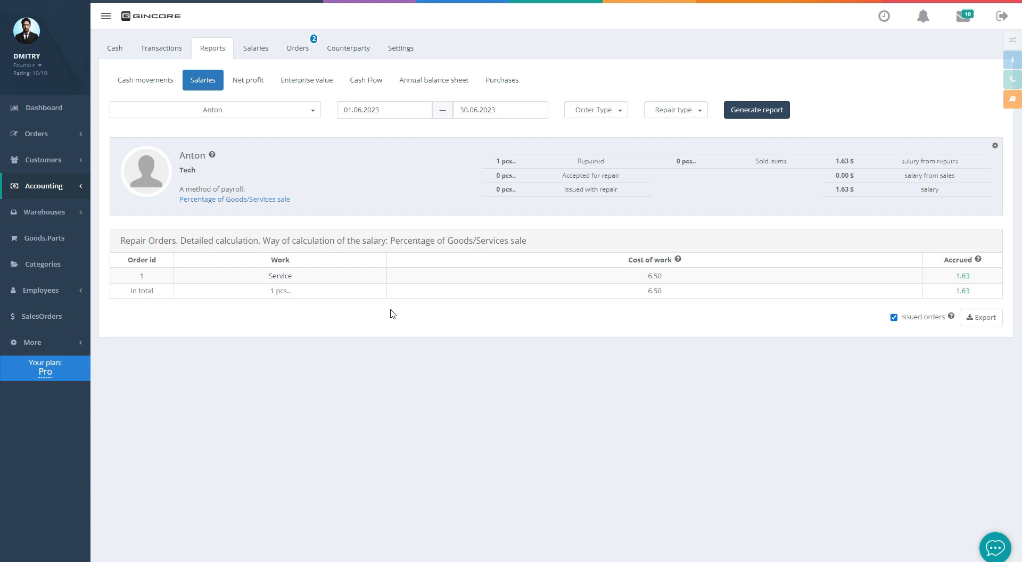
{"action": "mouse_move", "coordinate": [64, 140]}
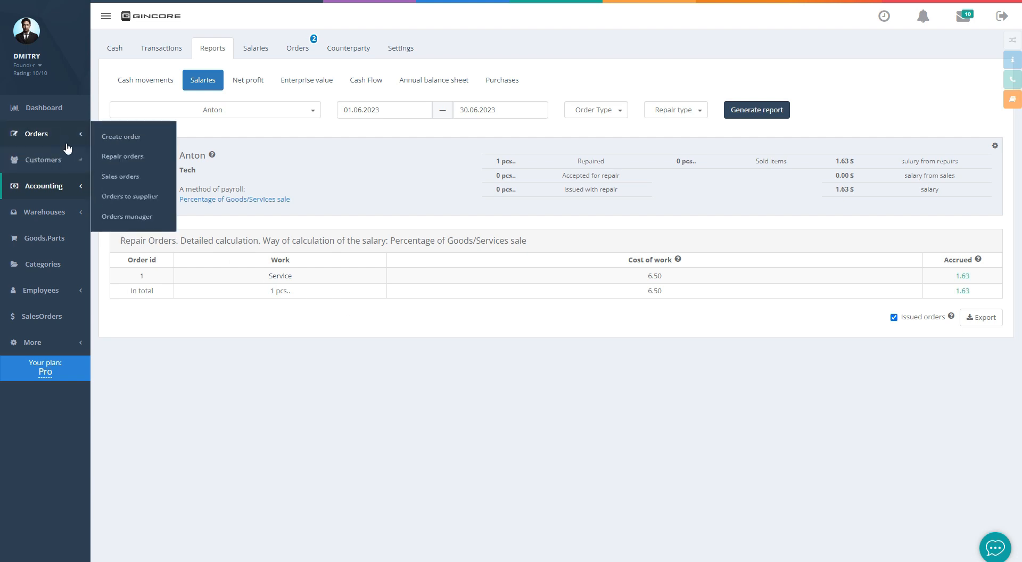
Go to the repair orders list and look over its filter and search options
{"action": "left_click", "coordinate": [125, 157]}
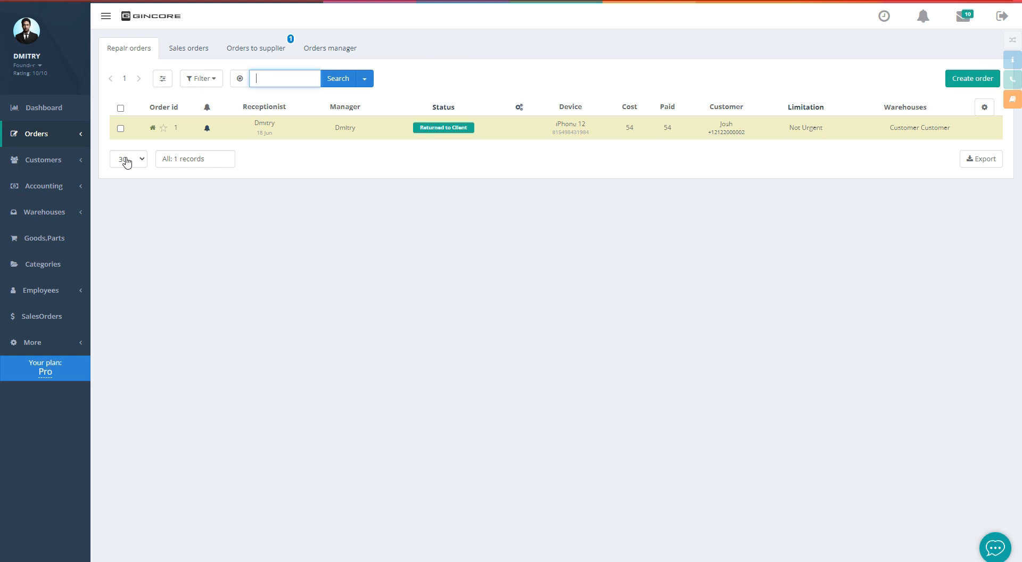
{"action": "left_click", "coordinate": [195, 81]}
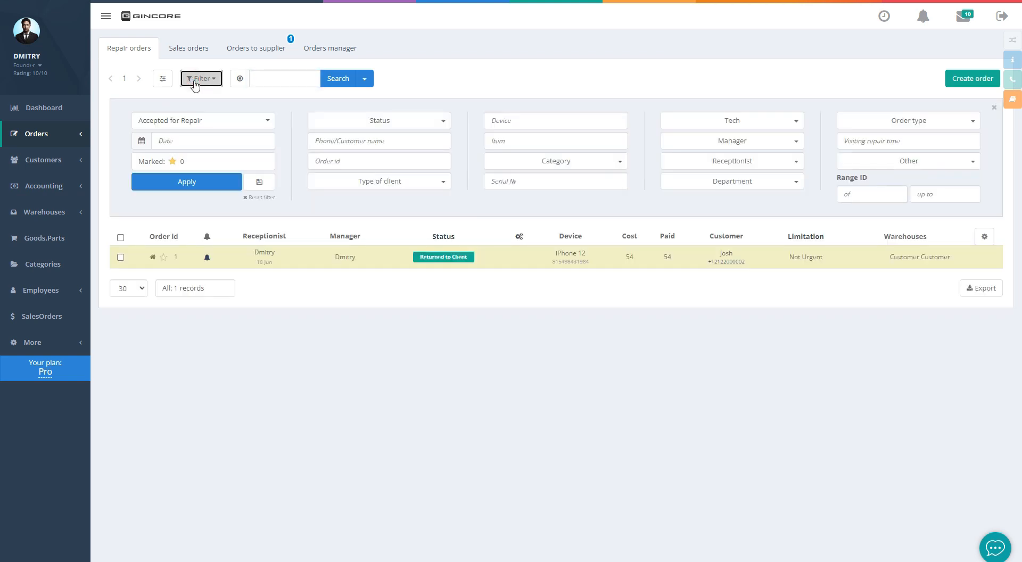
{"action": "left_click", "coordinate": [195, 80]}
{"action": "left_click", "coordinate": [364, 78]}
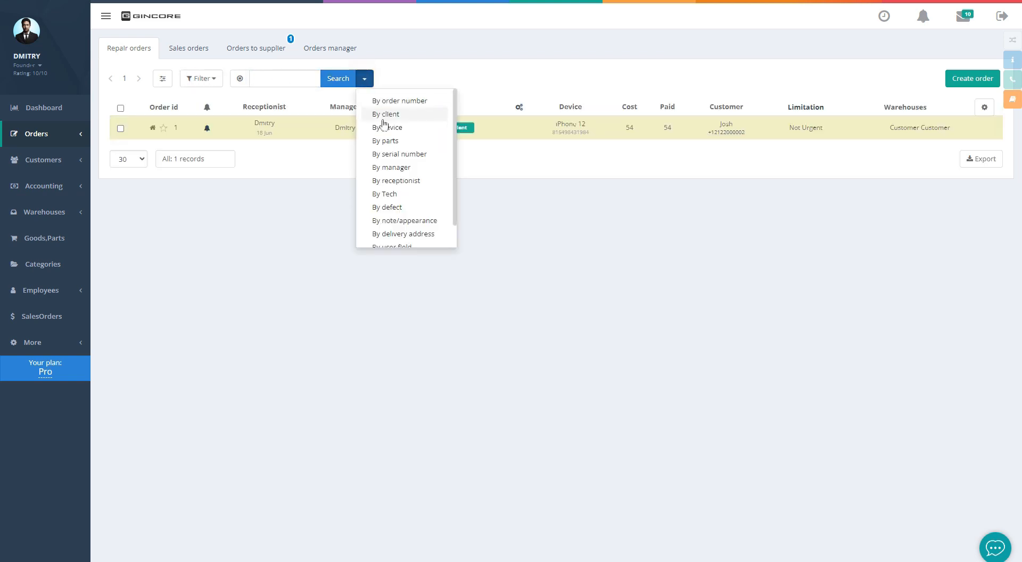
{"action": "scroll", "coordinate": [392, 161], "scroll_direction": "up", "scroll_amount": 2}
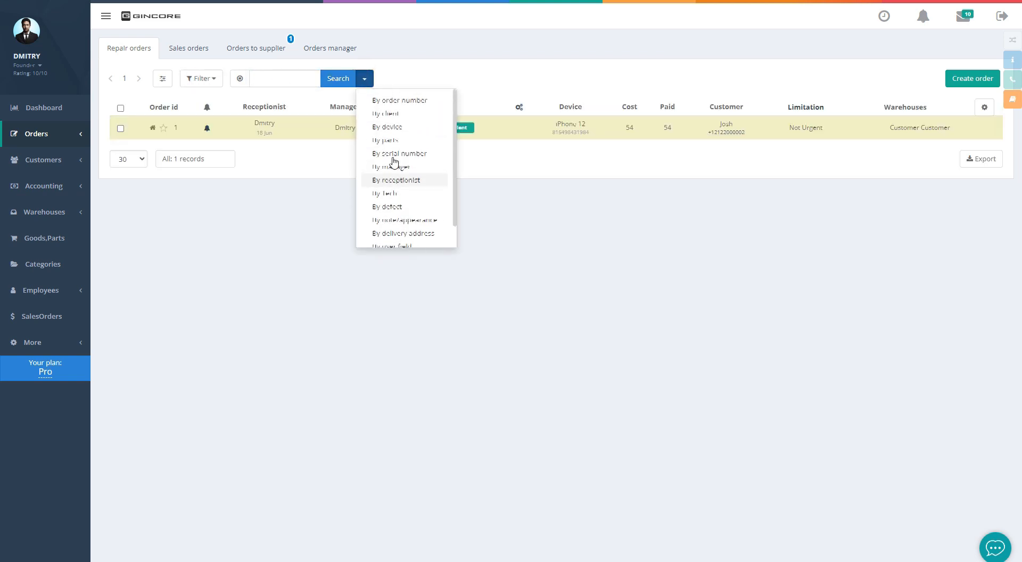
{"action": "left_click", "coordinate": [406, 81]}
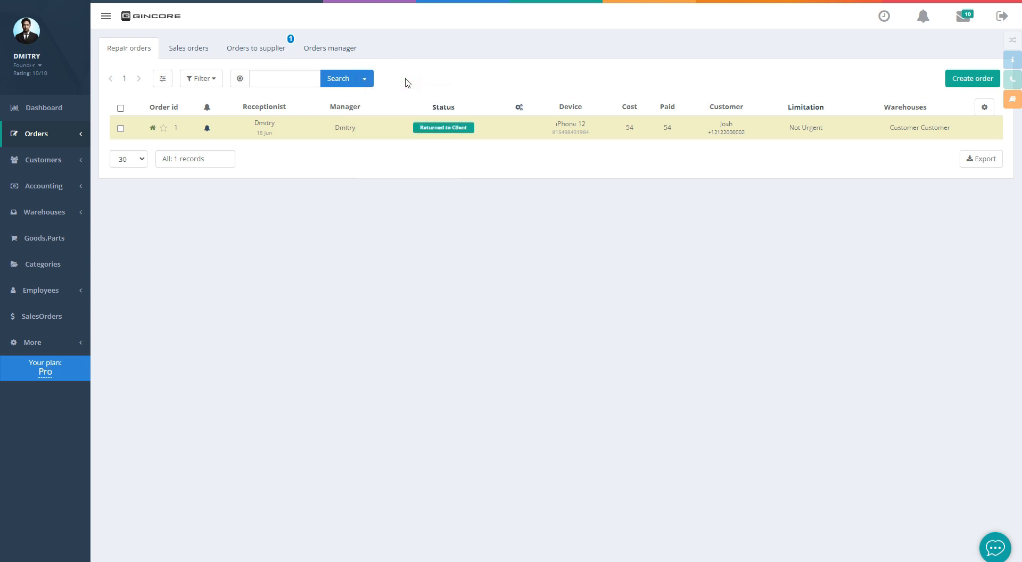
Open repair order 1 for the iPhone 12 and view its status choices
{"action": "left_click", "coordinate": [175, 131]}
{"action": "left_click", "coordinate": [331, 34]}
{"action": "scroll", "coordinate": [334, 107], "scroll_direction": "down", "scroll_amount": 1}
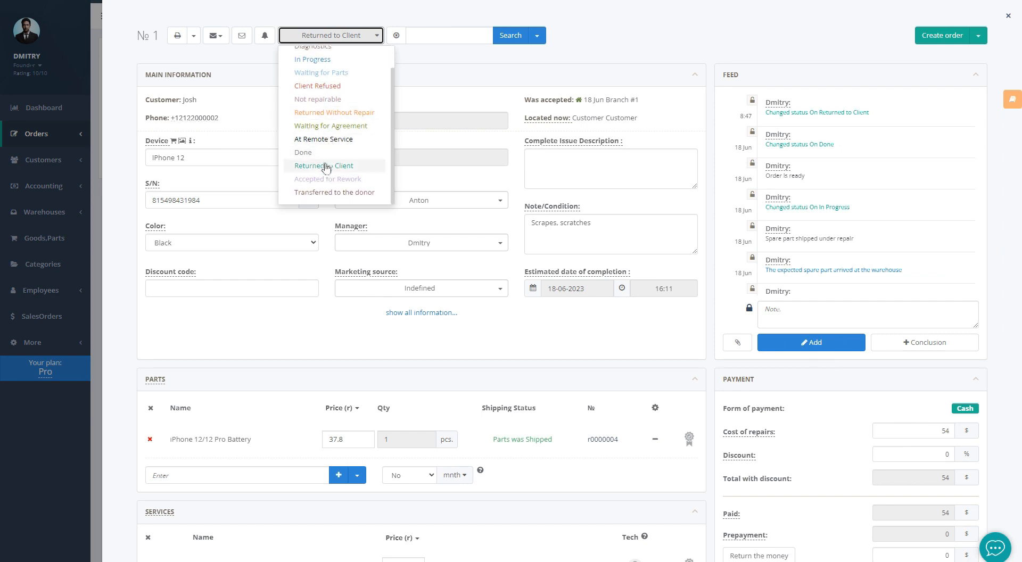
Set order 1 to Accepted for Rework and unbind its battery back to a warehouse
{"action": "left_click", "coordinate": [323, 177]}
{"action": "left_click", "coordinate": [488, 556]}
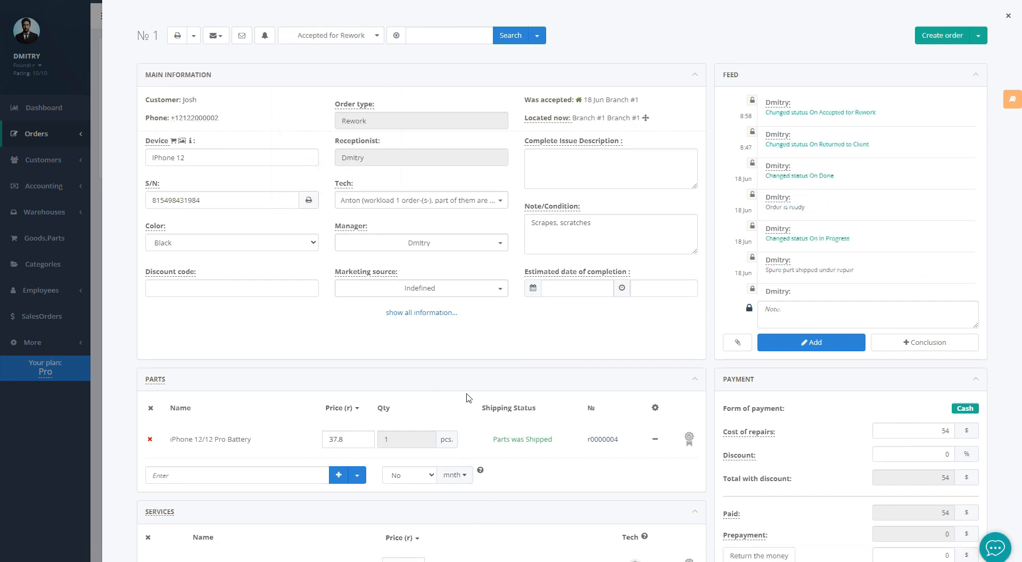
{"action": "scroll", "coordinate": [466, 398], "scroll_direction": "down", "scroll_amount": 1}
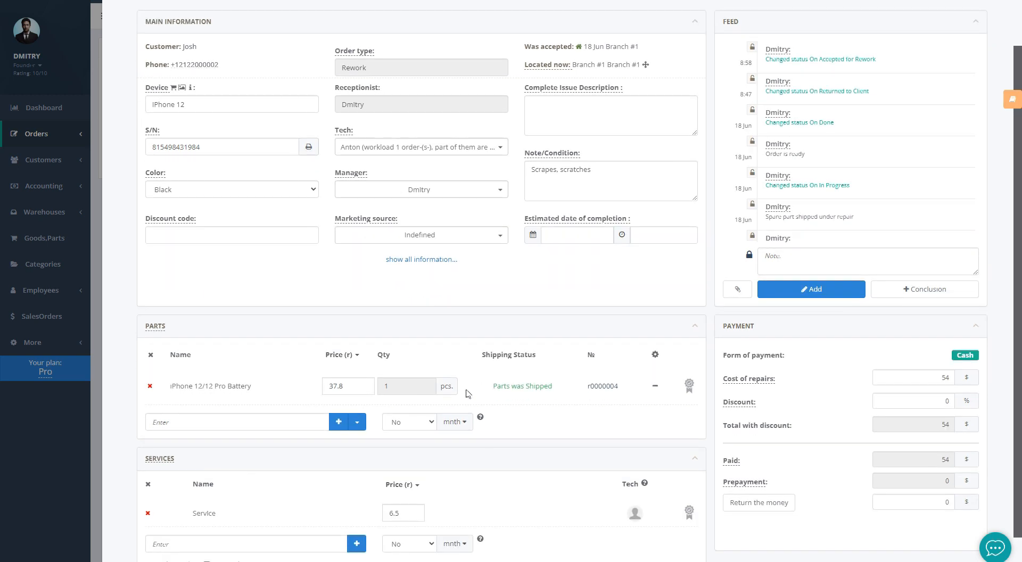
{"action": "left_click", "coordinate": [653, 387]}
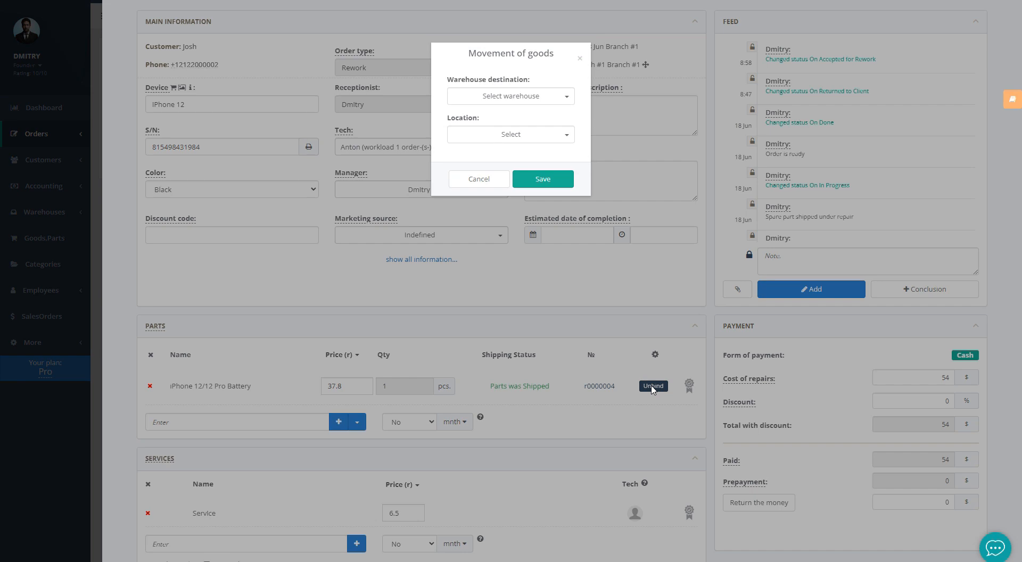
{"action": "left_click", "coordinate": [505, 100]}
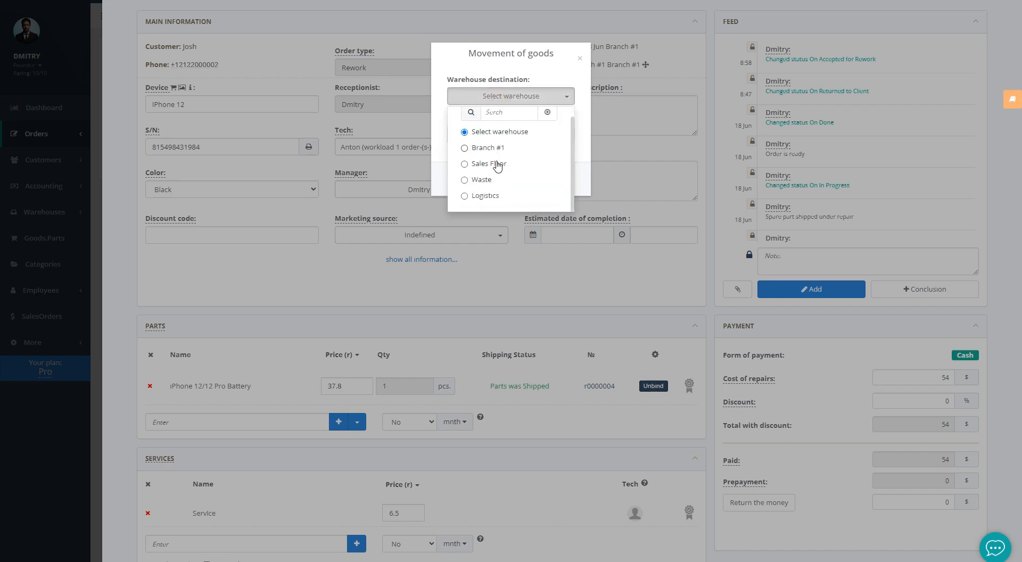
{"action": "left_click", "coordinate": [488, 181]}
{"action": "left_click", "coordinate": [541, 178]}
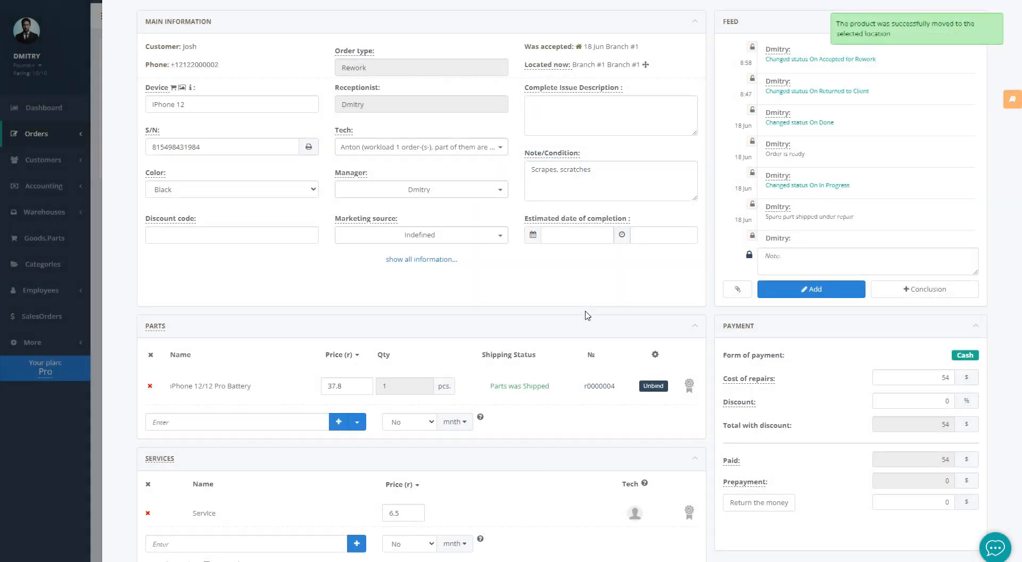
Raise a local purchase order for a replacement battery and begin refunding the payment
{"action": "left_click", "coordinate": [543, 395]}
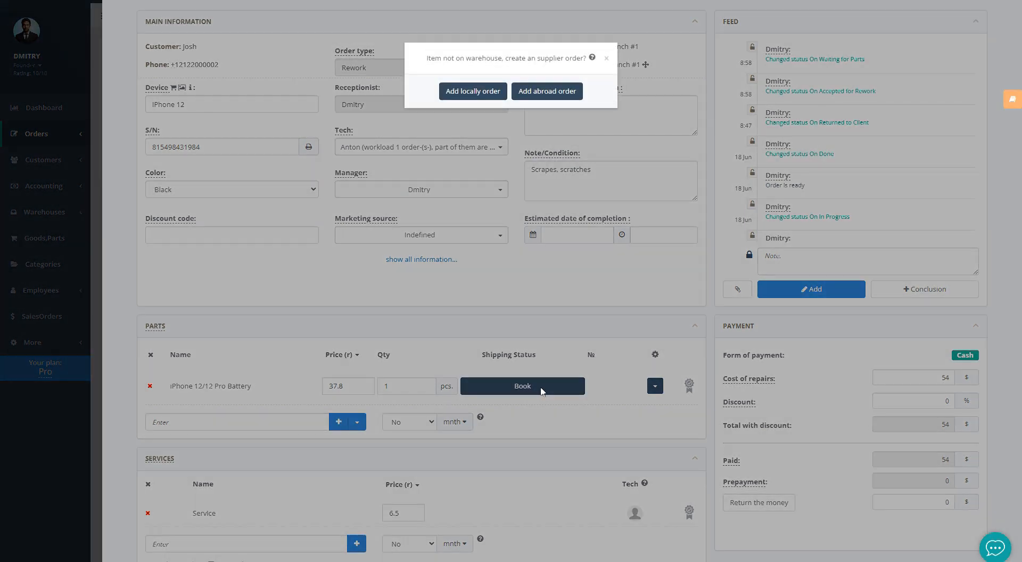
{"action": "left_click", "coordinate": [472, 91]}
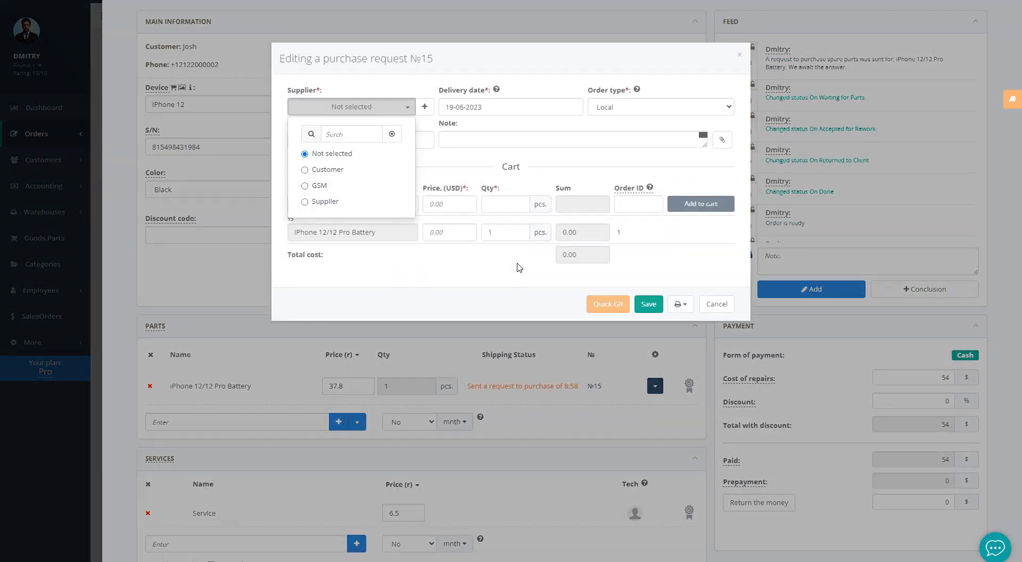
{"action": "left_click", "coordinate": [592, 424]}
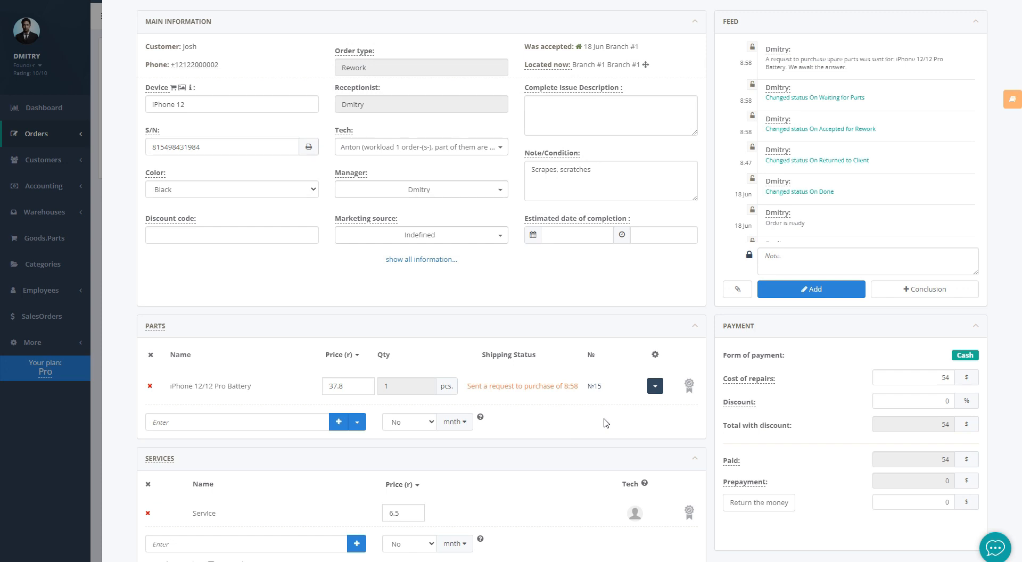
{"action": "left_click", "coordinate": [734, 505]}
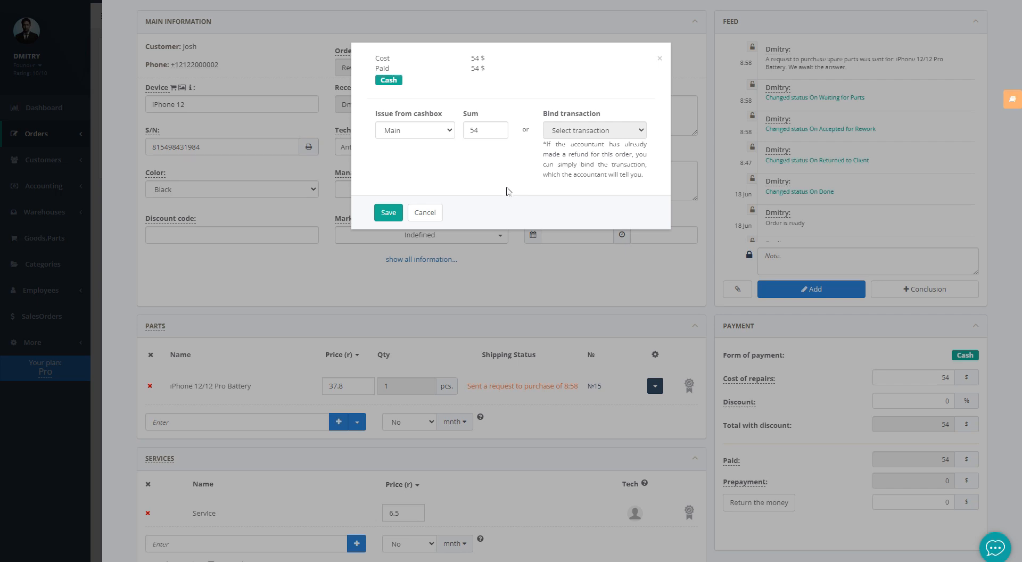
Refund the customer's 54 $ payment from the Main cashbox
{"action": "left_click", "coordinate": [414, 130]}
{"action": "left_click", "coordinate": [414, 129]}
{"action": "left_click", "coordinate": [387, 212]}
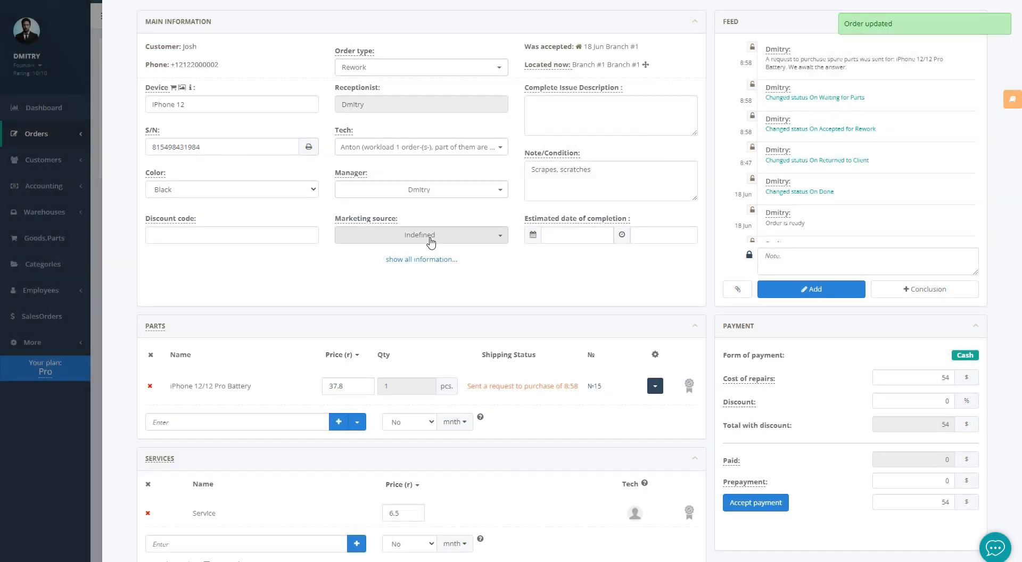
Delete the battery part and the Service entry from order 1
{"action": "scroll", "coordinate": [431, 242], "scroll_direction": "down", "scroll_amount": 1}
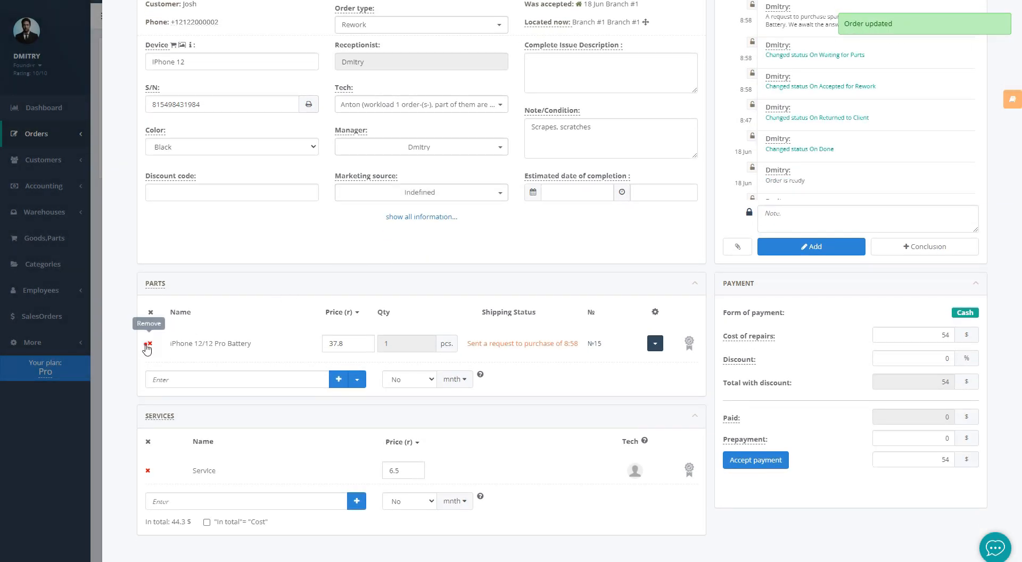
{"action": "left_click", "coordinate": [149, 343]}
{"action": "left_click", "coordinate": [597, 155]}
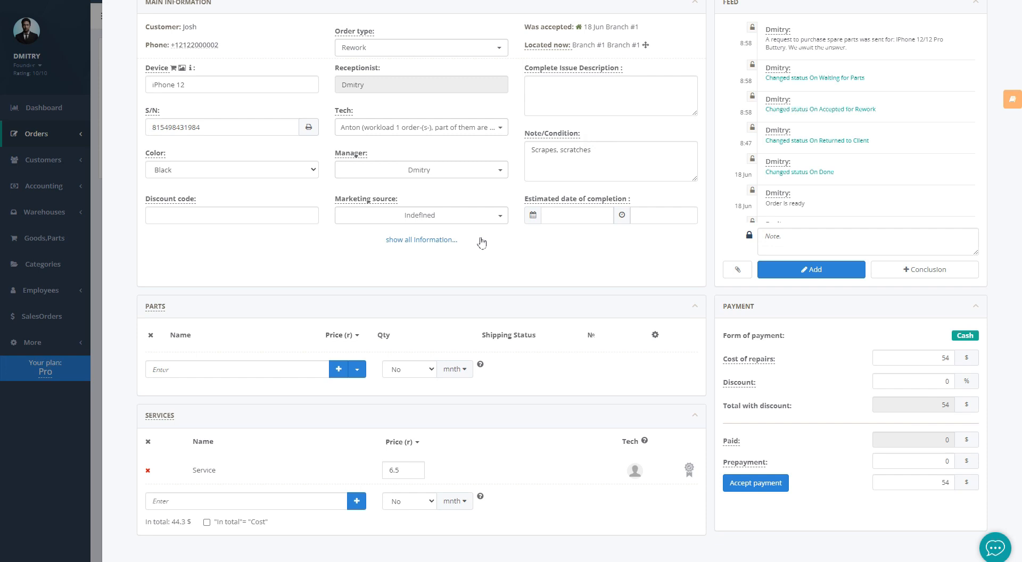
{"action": "left_click", "coordinate": [148, 470]}
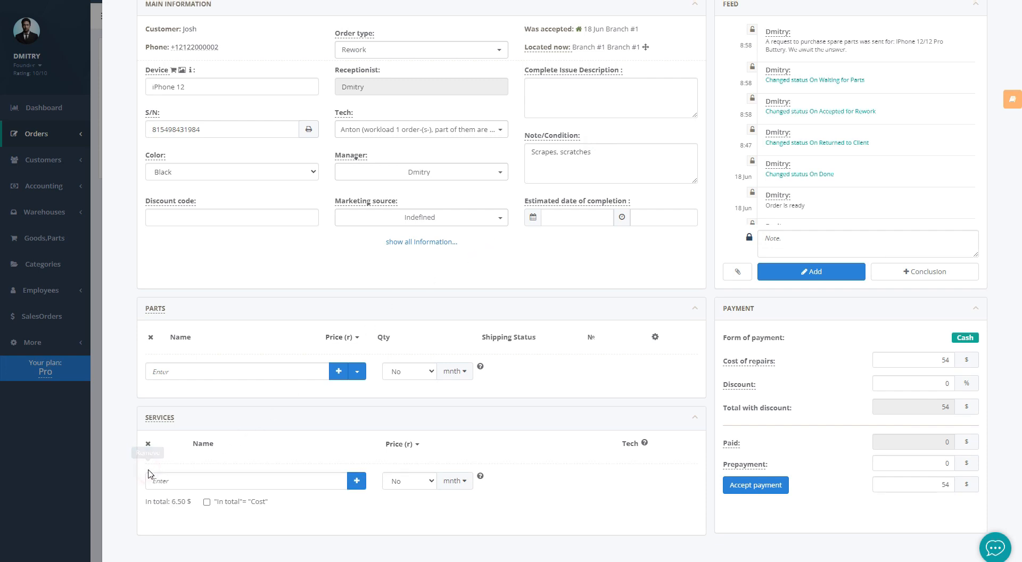
Set order 1 to Returned Without Repair, save it, and close it
{"action": "scroll", "coordinate": [438, 294], "scroll_direction": "up", "scroll_amount": 2}
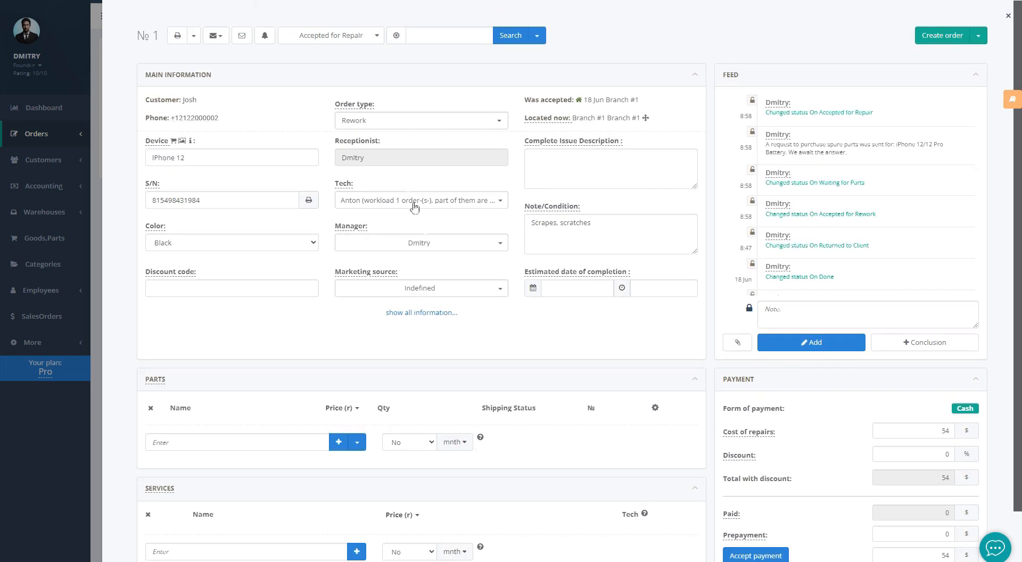
{"action": "left_click", "coordinate": [341, 36]}
{"action": "left_click", "coordinate": [340, 137]}
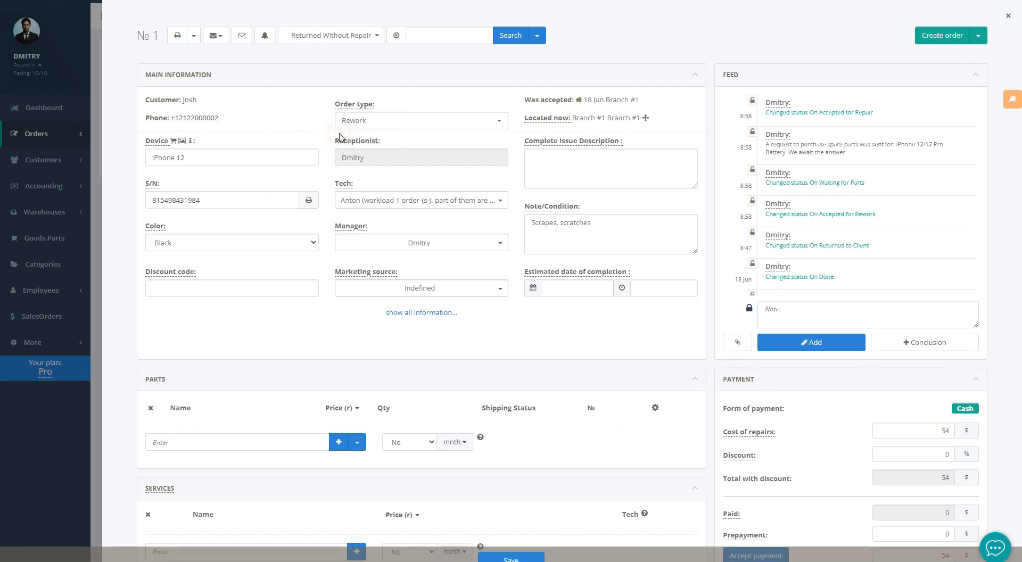
{"action": "left_click", "coordinate": [511, 557]}
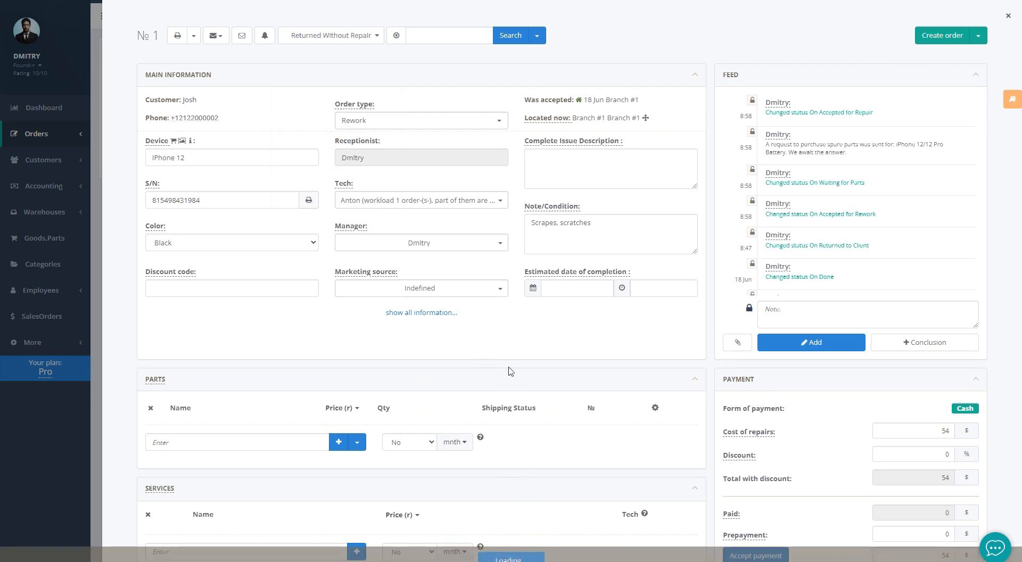
{"action": "left_click", "coordinate": [93, 254]}
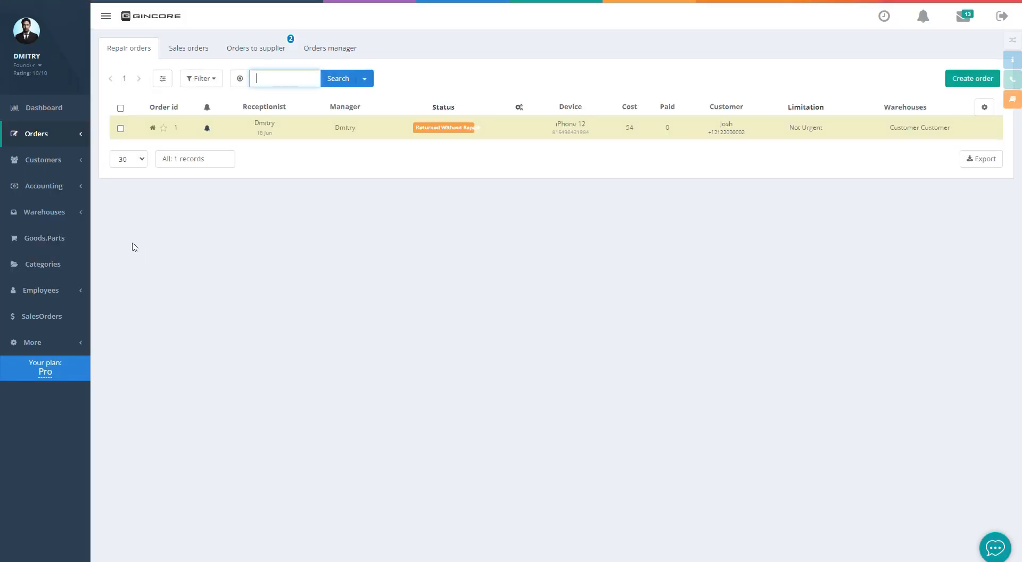
{"action": "mouse_move", "coordinate": [57, 212]}
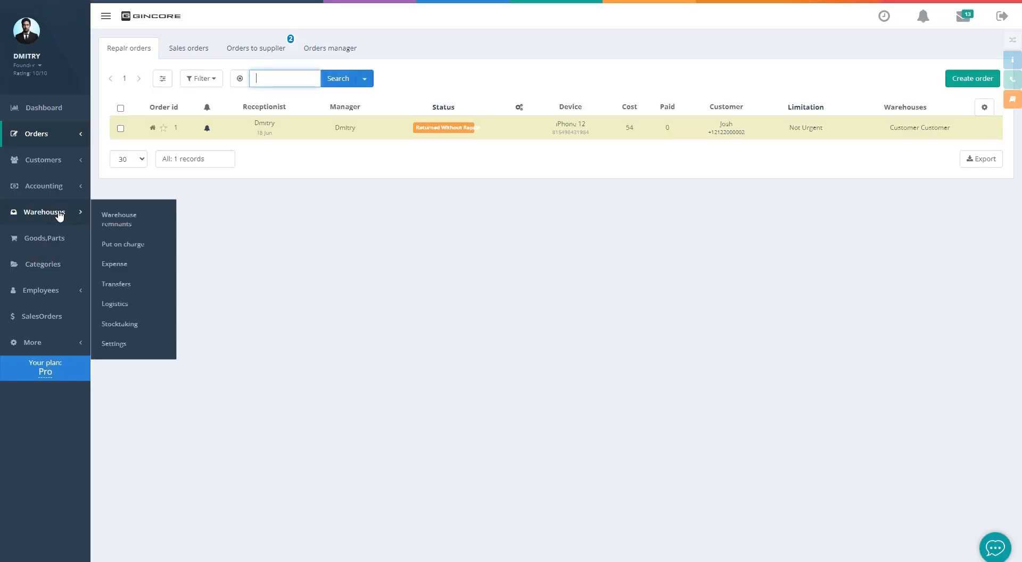
Filter the warehouse remnants to show only the Waste warehouse
{"action": "left_click", "coordinate": [118, 220]}
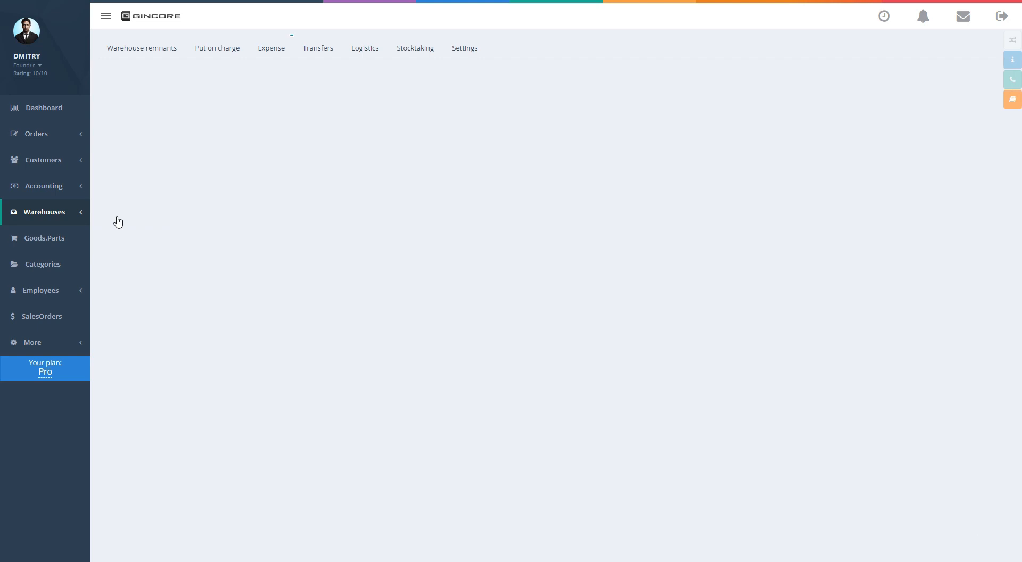
{"action": "left_click", "coordinate": [201, 78]}
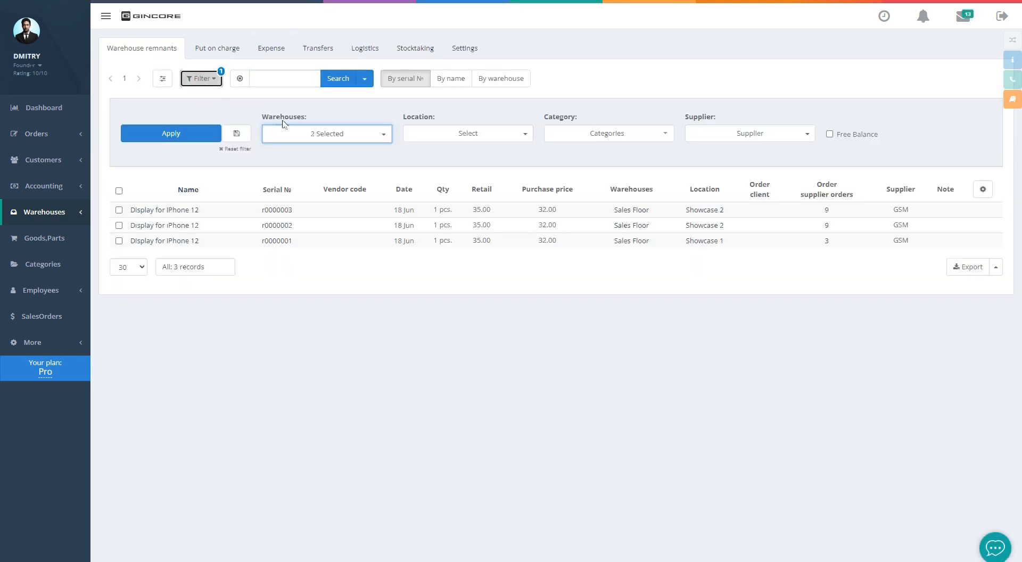
{"action": "left_click", "coordinate": [299, 133]}
{"action": "left_click", "coordinate": [298, 197]}
{"action": "left_click", "coordinate": [293, 213]}
{"action": "left_click", "coordinate": [292, 228]}
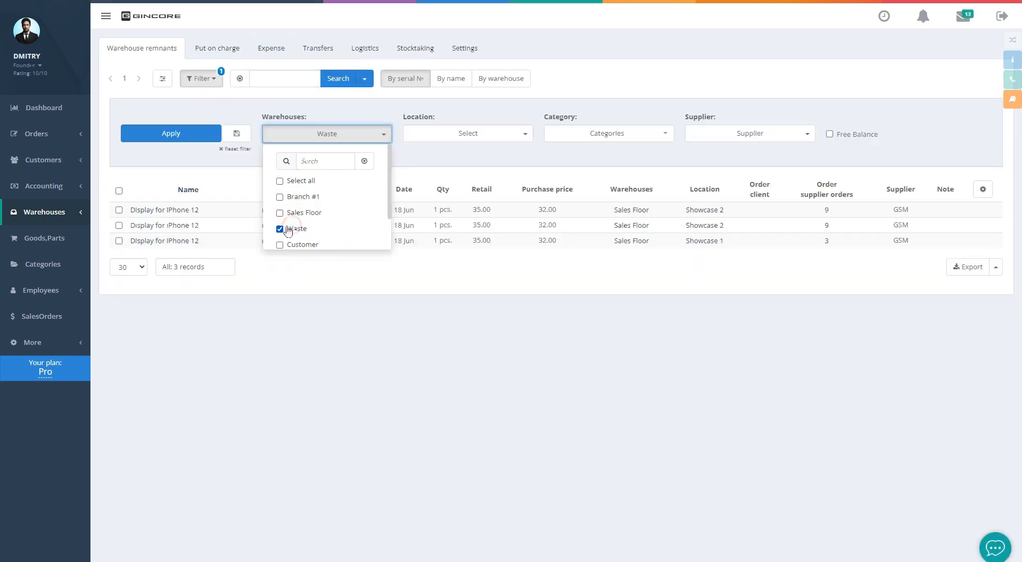
{"action": "left_click", "coordinate": [168, 136]}
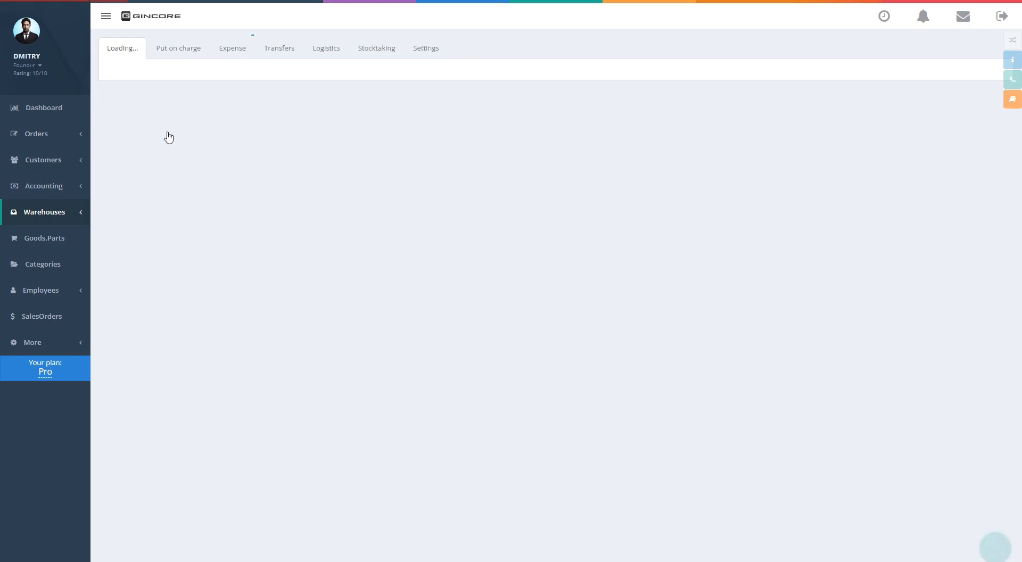
Return the iPhone 12/12 Pro Battery to its supplier GSM
{"action": "left_click", "coordinate": [168, 134]}
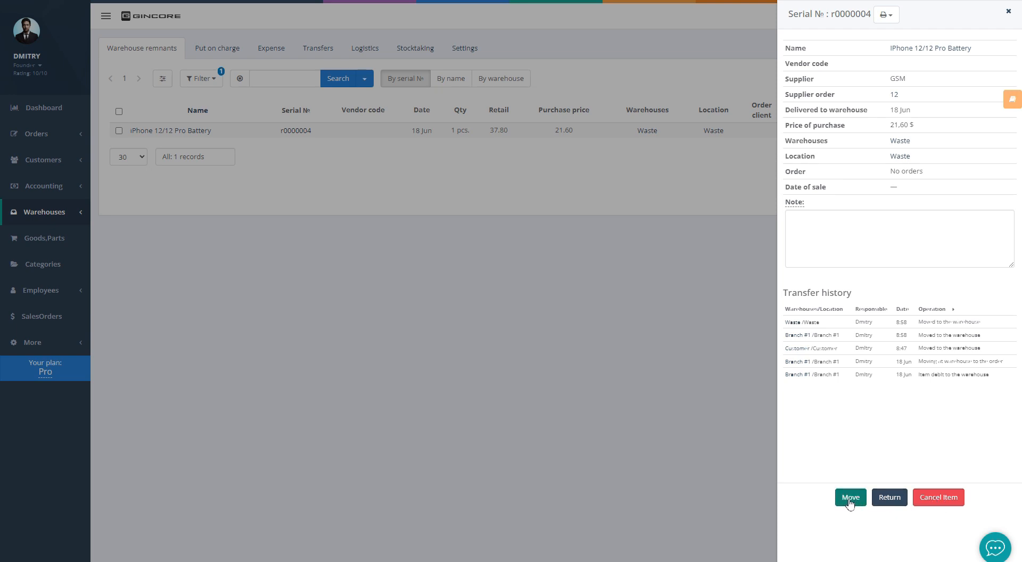
{"action": "left_click", "coordinate": [886, 501]}
{"action": "left_click", "coordinate": [565, 46]}
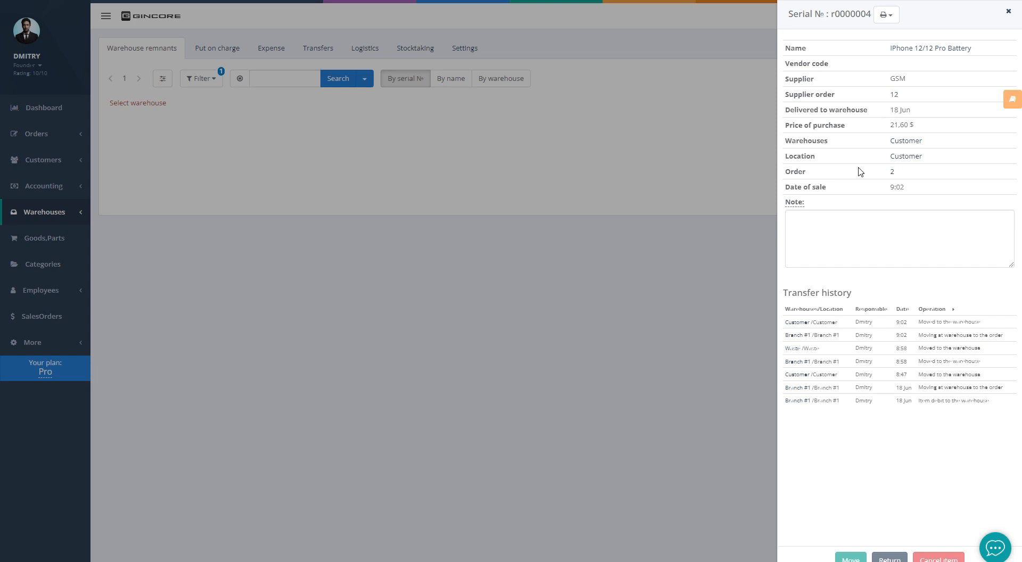
{"action": "left_click", "coordinate": [506, 170]}
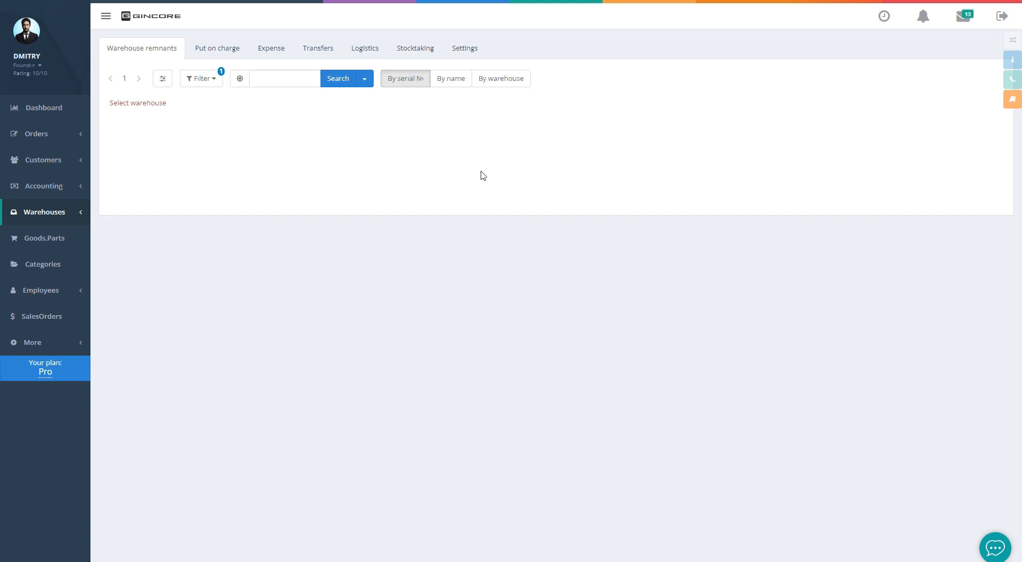
Review the counterparty balances before going to the cash overview
{"action": "mouse_move", "coordinate": [78, 188]}
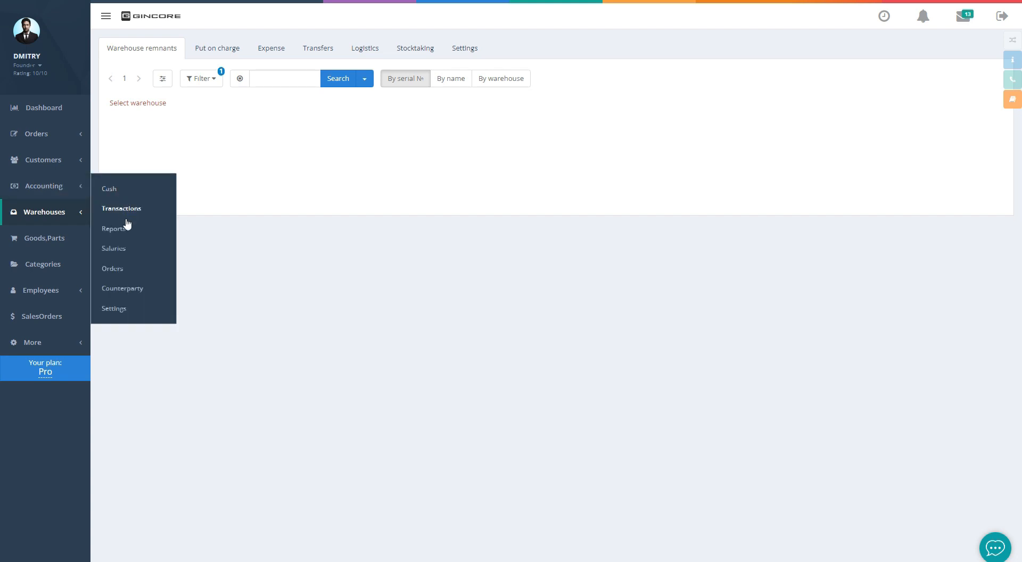
{"action": "left_click", "coordinate": [129, 293]}
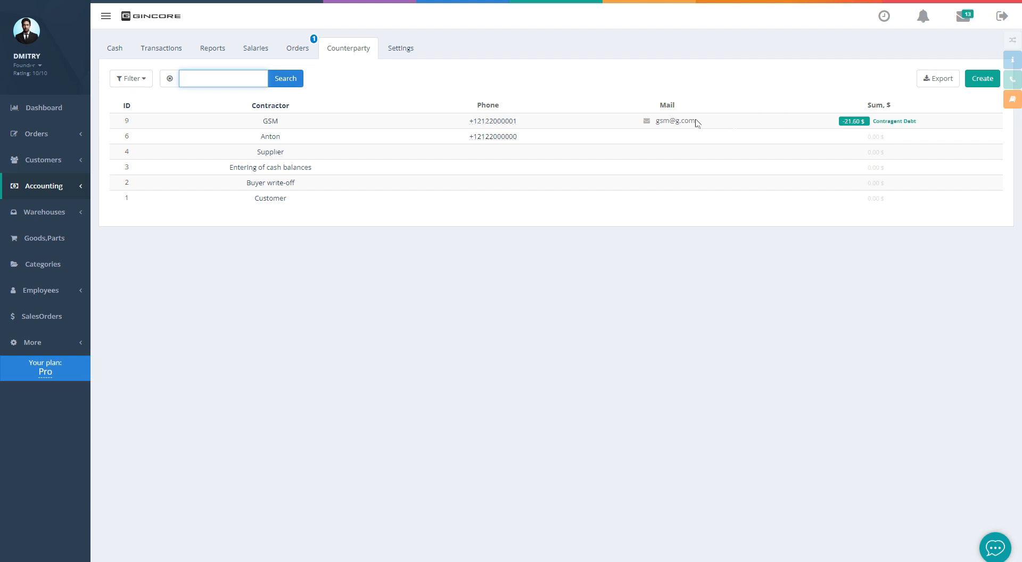
{"action": "left_click", "coordinate": [112, 54]}
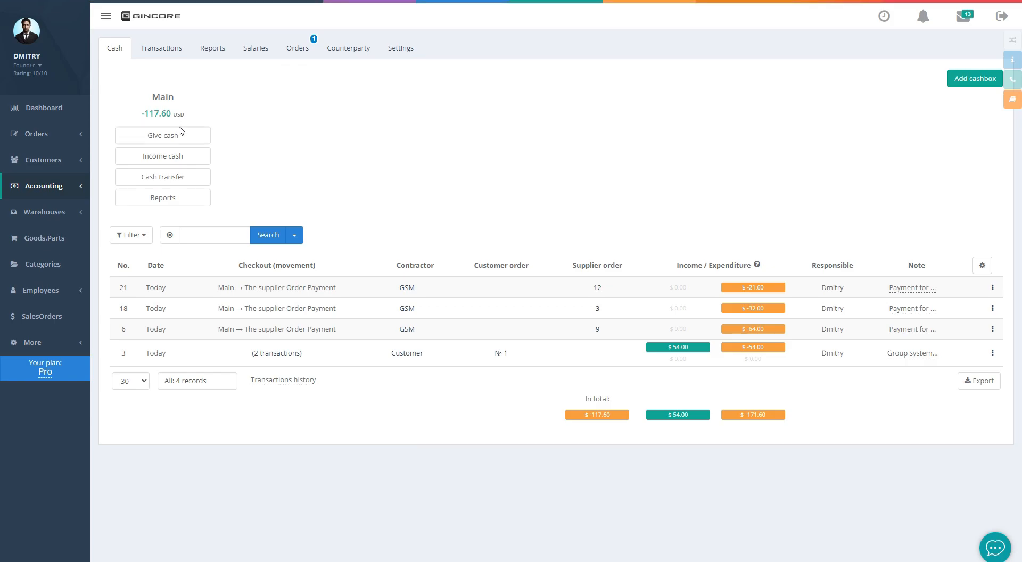
Deposit 21.60 from GSM into Main cash as the write-off for return to supplier
{"action": "left_click", "coordinate": [177, 158]}
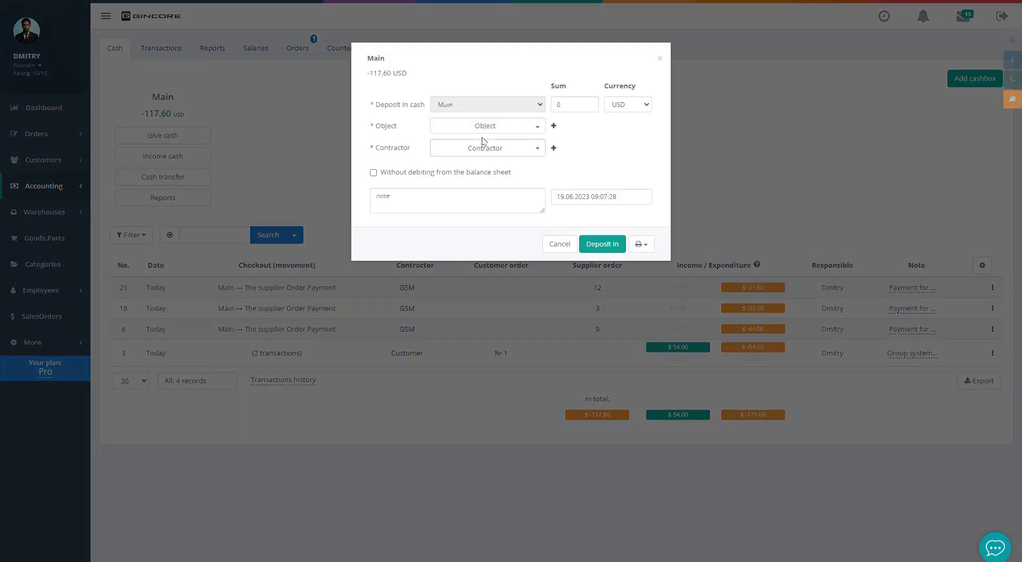
{"action": "left_click", "coordinate": [486, 126]}
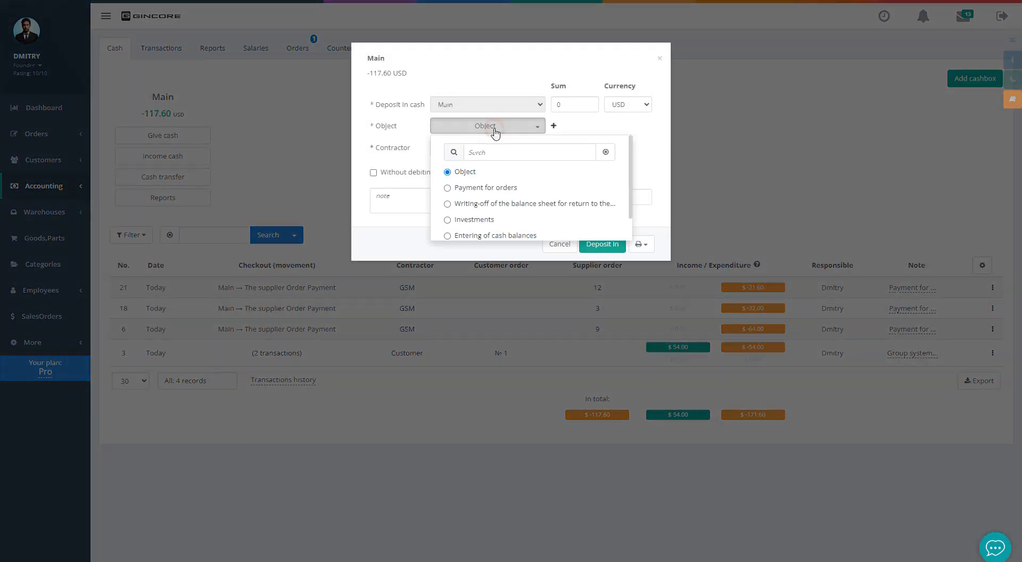
{"action": "left_click", "coordinate": [478, 203]}
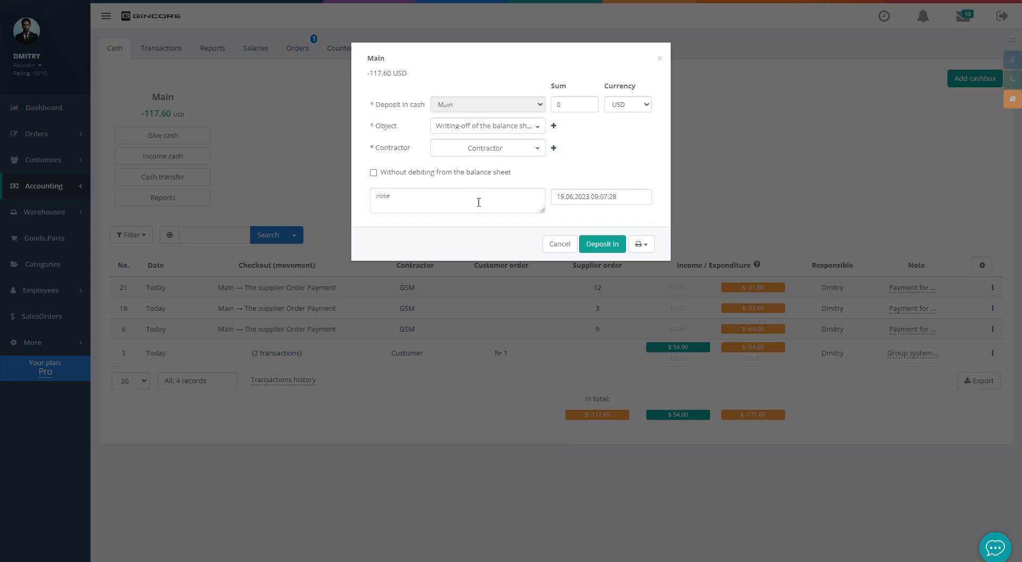
{"action": "left_click", "coordinate": [484, 151]}
{"action": "left_click", "coordinate": [461, 212]}
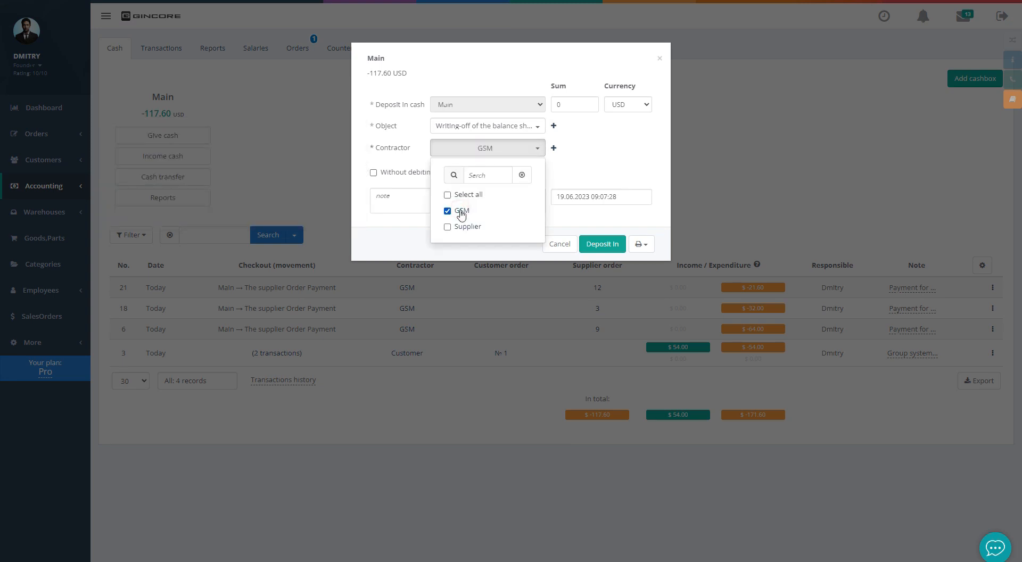
{"action": "left_click", "coordinate": [574, 104]}
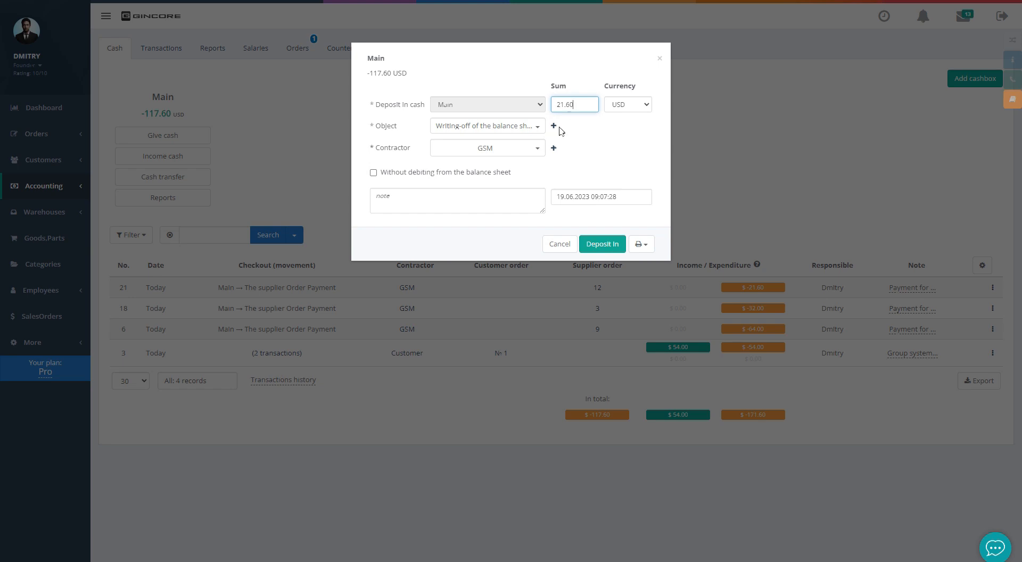
{"action": "left_click", "coordinate": [444, 176]}
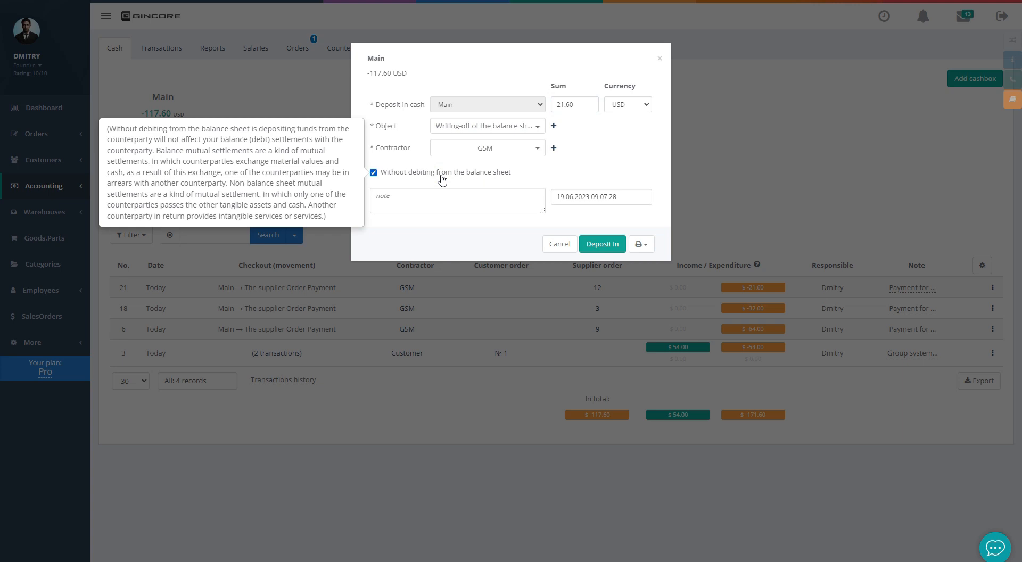
{"action": "left_click", "coordinate": [441, 176]}
{"action": "left_click", "coordinate": [609, 249]}
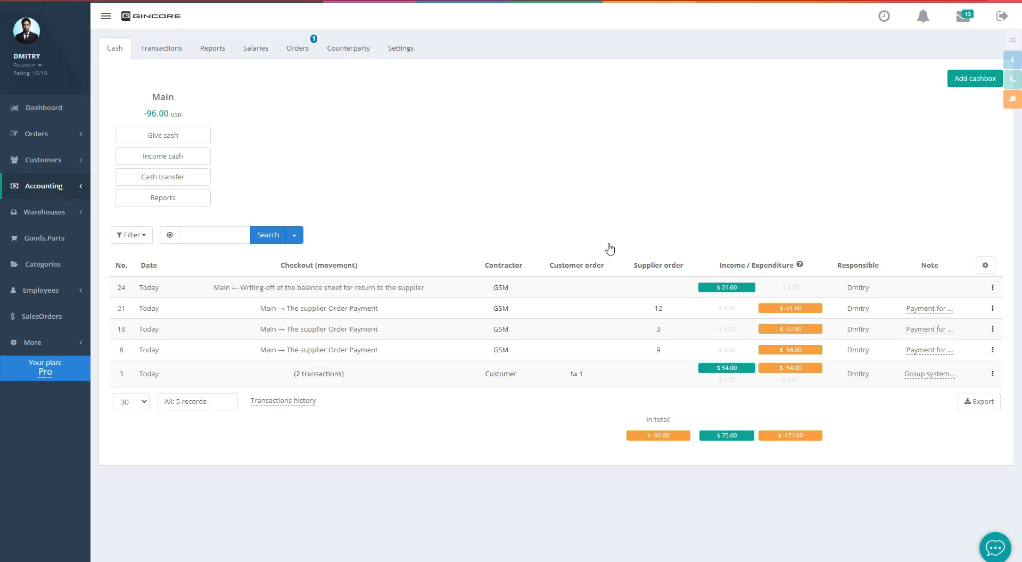
{"action": "left_click", "coordinate": [351, 51]}
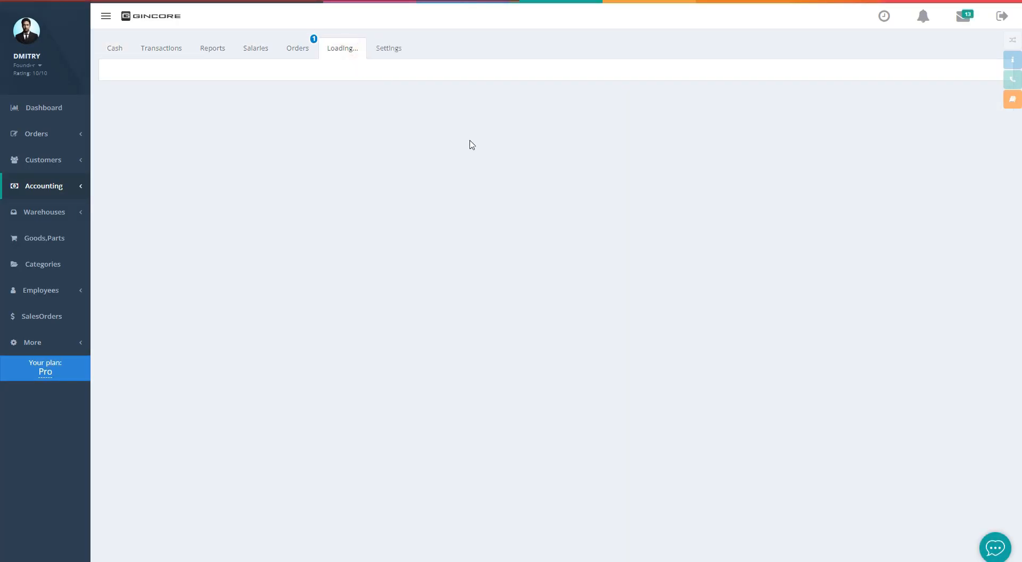